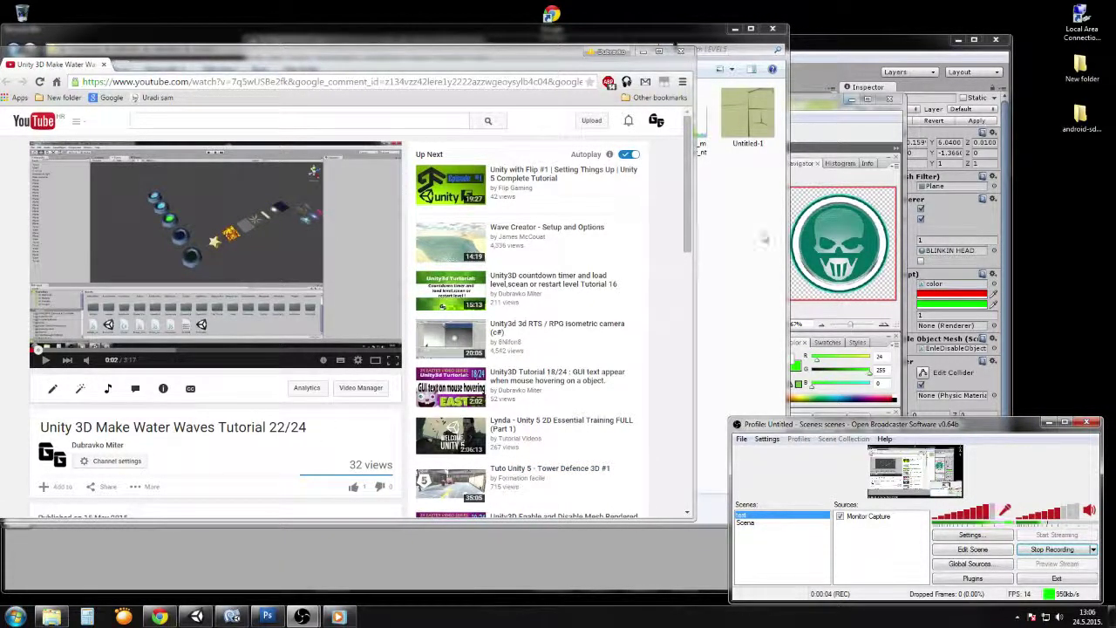
# Step: Read the viewer's tutorial request in the comments under the Unity water waves video
pyautogui.moveTo(690, 185); pyautogui.dragTo(683, 290)
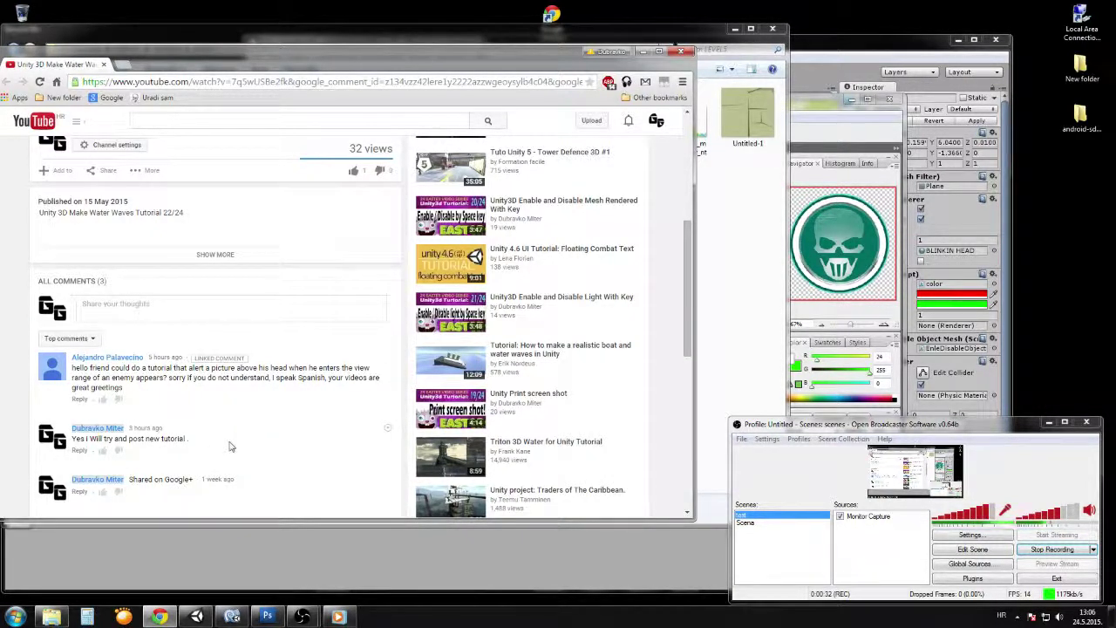
pyautogui.scroll(1, 291, 453)
pyautogui.scroll(-1, 290, 456)
pyautogui.scroll(2, 302, 421)
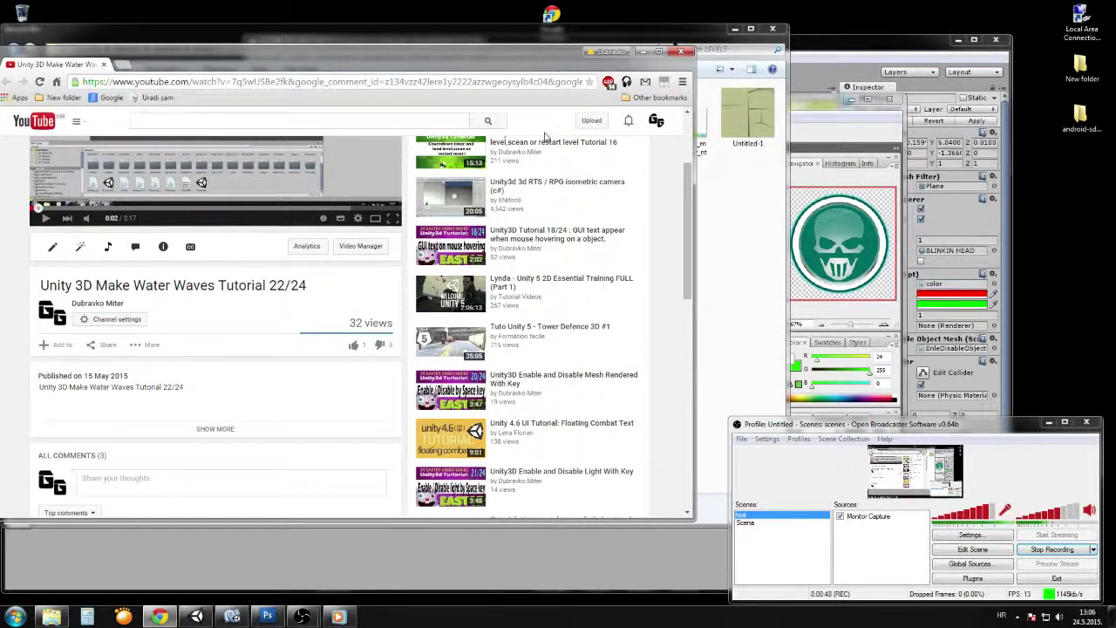
# Step: Switch to the Unity editor with the level5 scene and start the game in play mode
pyautogui.click(644, 52)
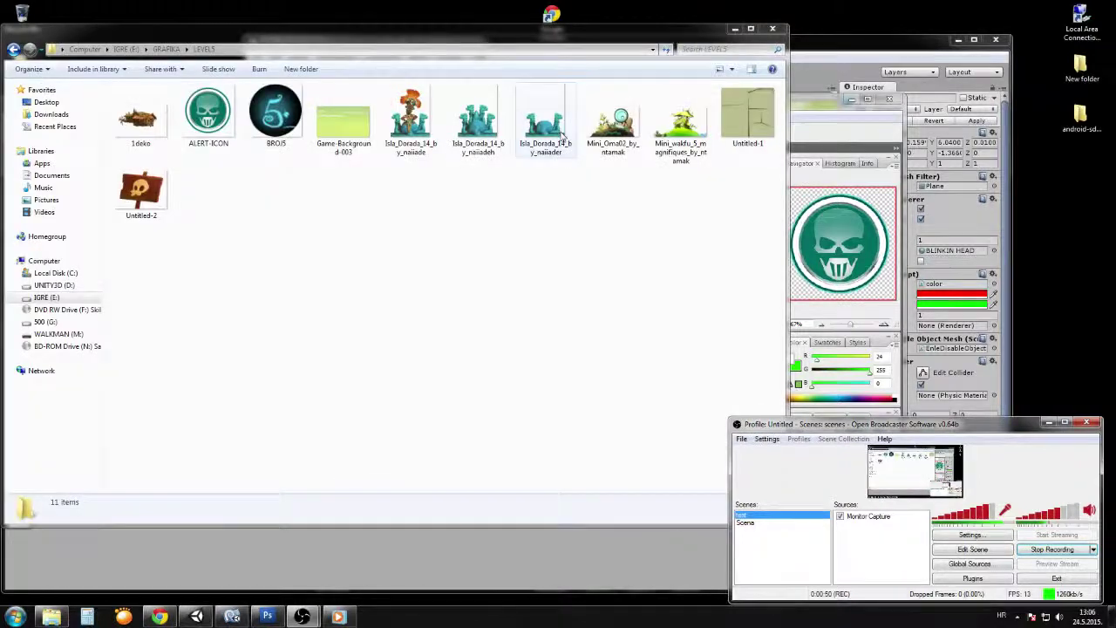
pyautogui.click(856, 45)
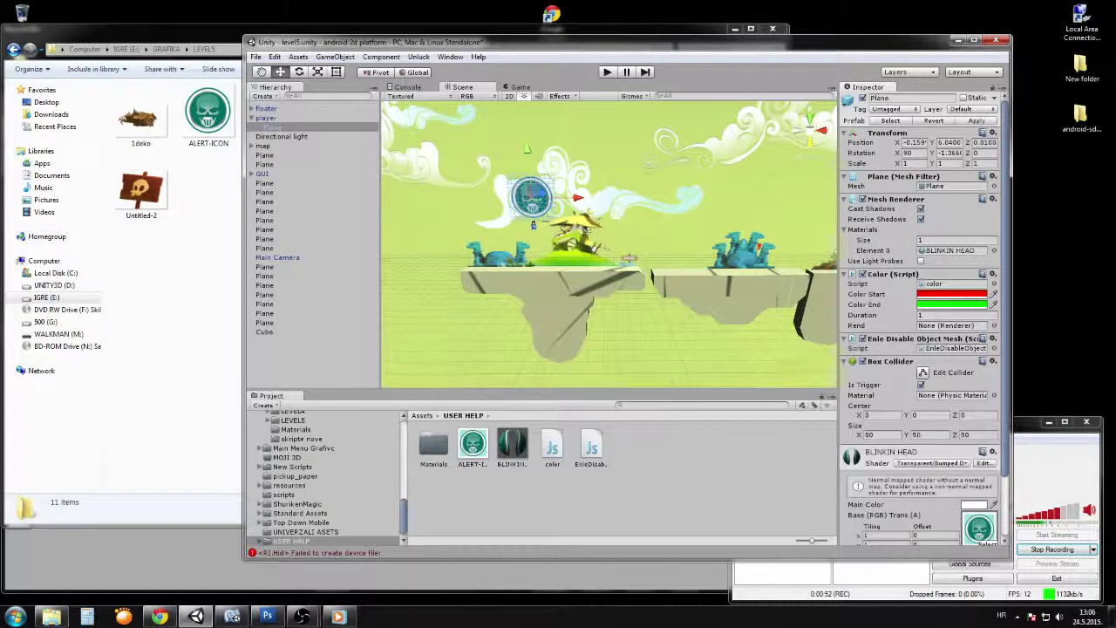
pyautogui.scroll(2, 609, 224)
pyautogui.moveTo(609, 224); pyautogui.dragTo(612, 248, button='middle')
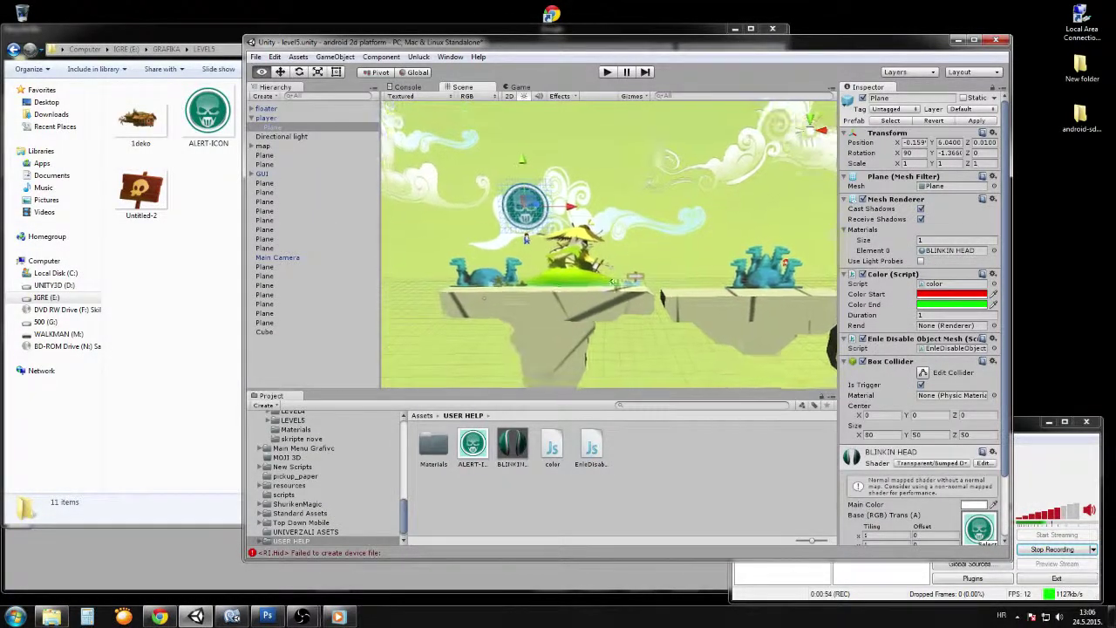
pyautogui.scroll(-3, 612, 248)
pyautogui.moveTo(609, 292)
pyautogui.mouseDown(button='right')
pyautogui.moveTo(700, 295)
pyautogui.moveTo(618, 297)
pyautogui.mouseUp(button='right')
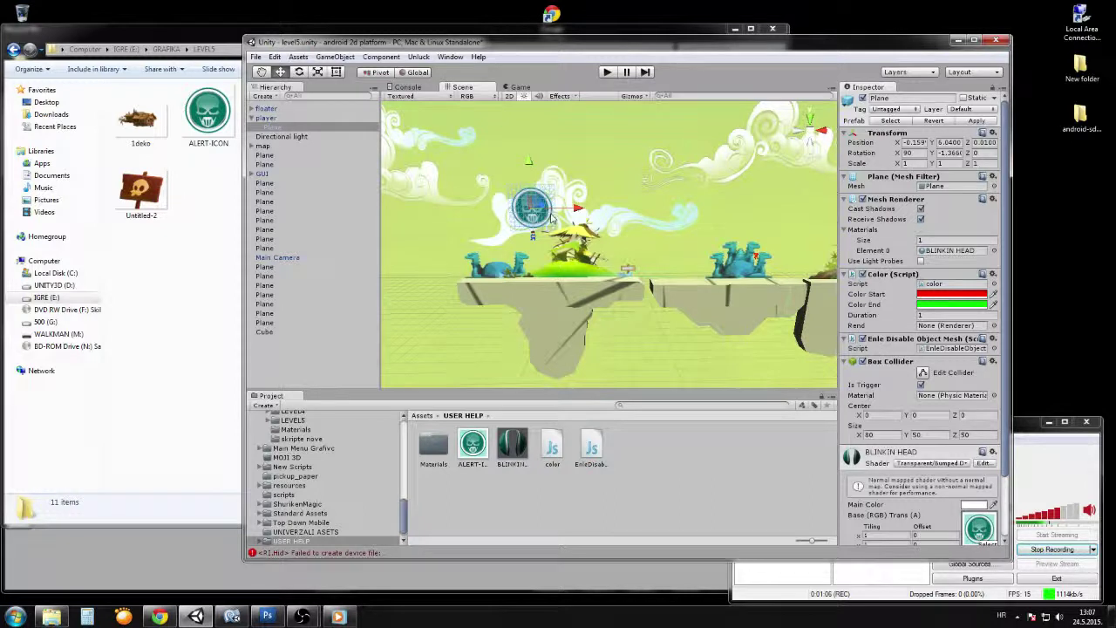
pyautogui.click(604, 74)
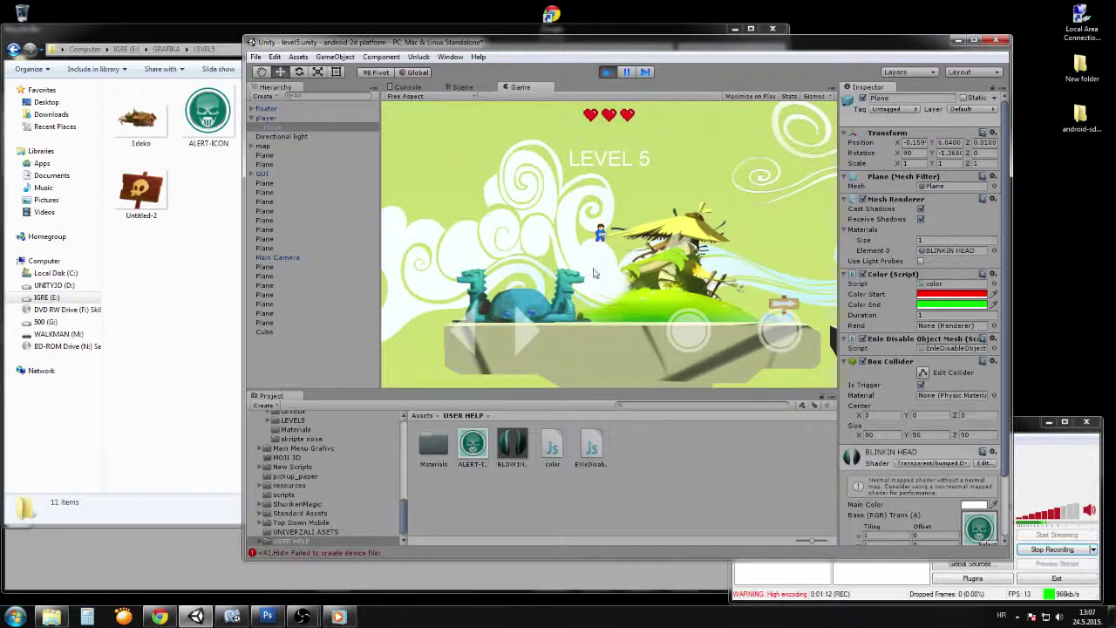
# Step: Detach the Scene view into its own enlarged window and examine the blue creature on the second platform up close
pyautogui.click(467, 88)
pyautogui.moveTo(467, 88); pyautogui.dragTo(177, 248)
pyautogui.moveTo(464, 406); pyautogui.dragTo(639, 596)
pyautogui.scroll(6, 441, 433)
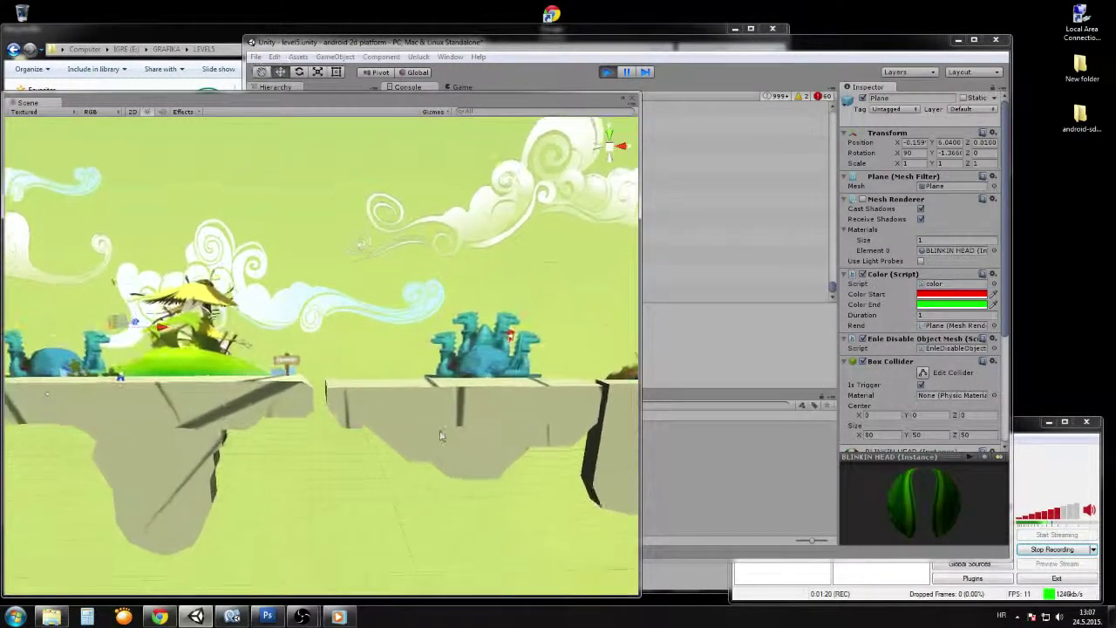
pyautogui.moveTo(556, 373); pyautogui.dragTo(494, 381, button='middle')
pyautogui.scroll(3, 495, 380)
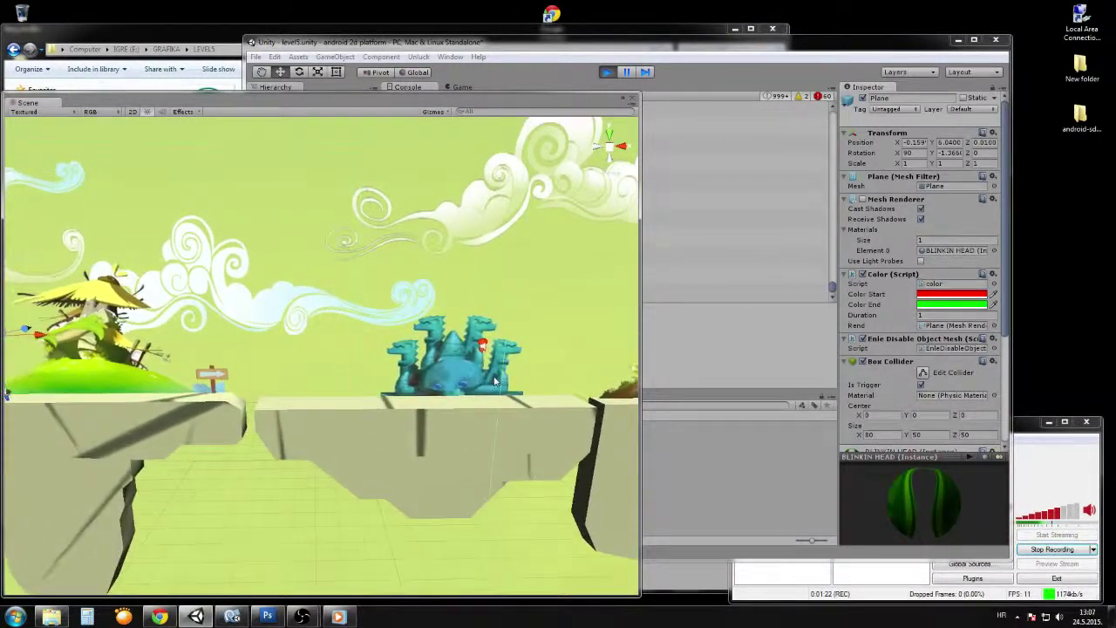
pyautogui.scroll(6, 495, 381)
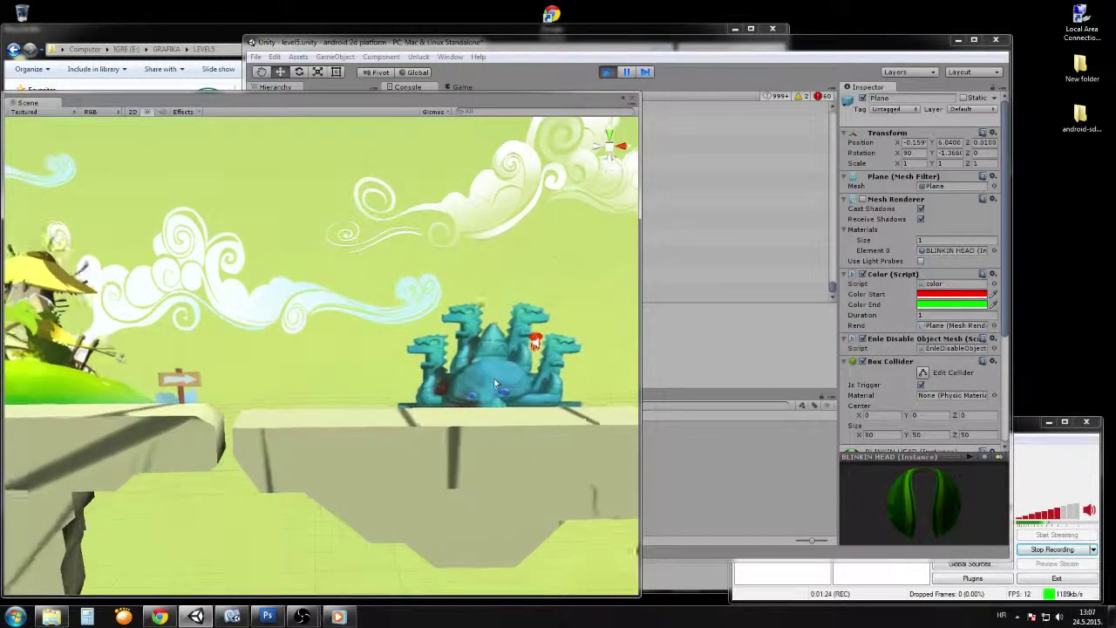
pyautogui.moveTo(496, 381); pyautogui.dragTo(313, 412, button='middle')
pyautogui.scroll(2, 313, 413)
pyautogui.scroll(2, 313, 412)
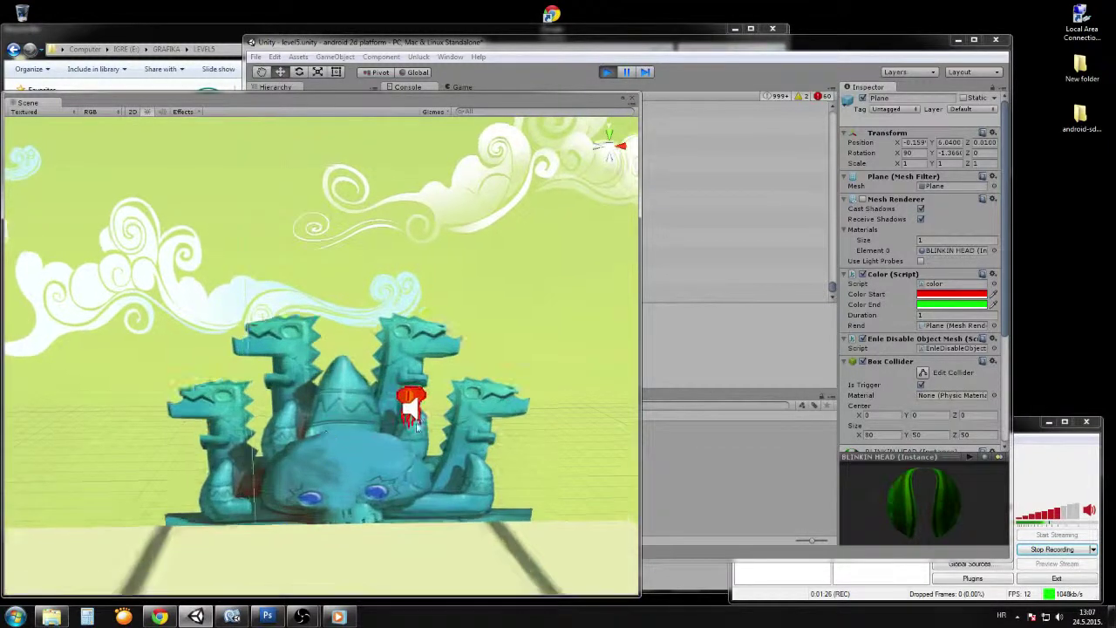
# Step: Examine from an angled view how far the alert plane's box collider extends around the player
pyautogui.moveTo(420, 409); pyautogui.dragTo(354, 456, button='right')
pyautogui.scroll(-4, 303, 413)
pyautogui.scroll(-7, 304, 412)
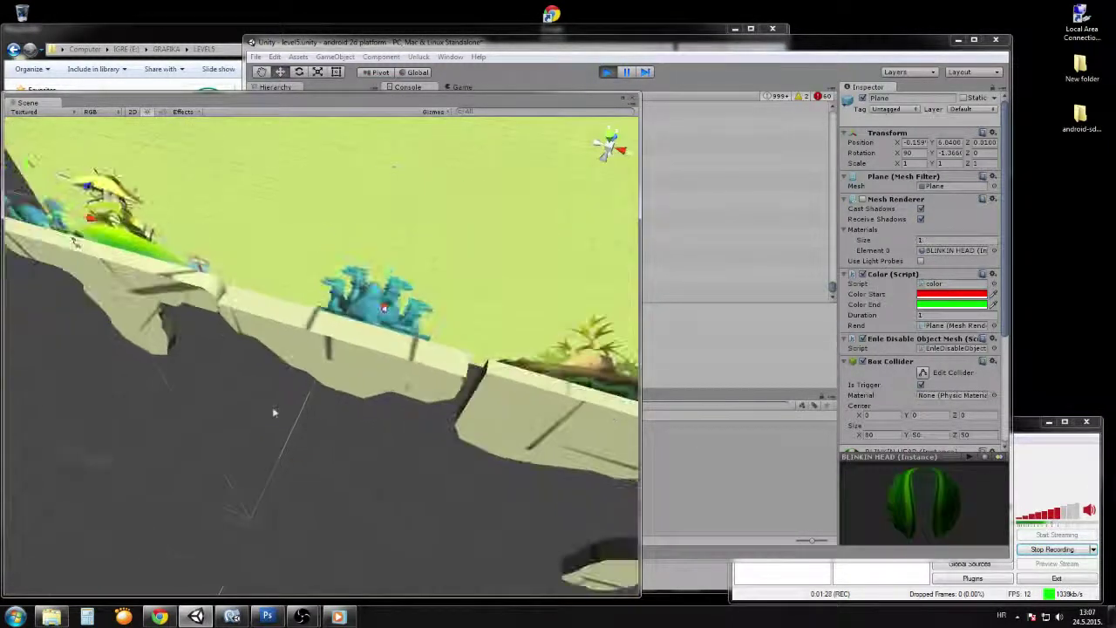
pyautogui.moveTo(305, 410); pyautogui.dragTo(383, 471, button='middle')
pyautogui.moveTo(332, 349); pyautogui.dragTo(339, 428, button='right')
pyautogui.moveTo(339, 428); pyautogui.dragTo(359, 467, button='middle')
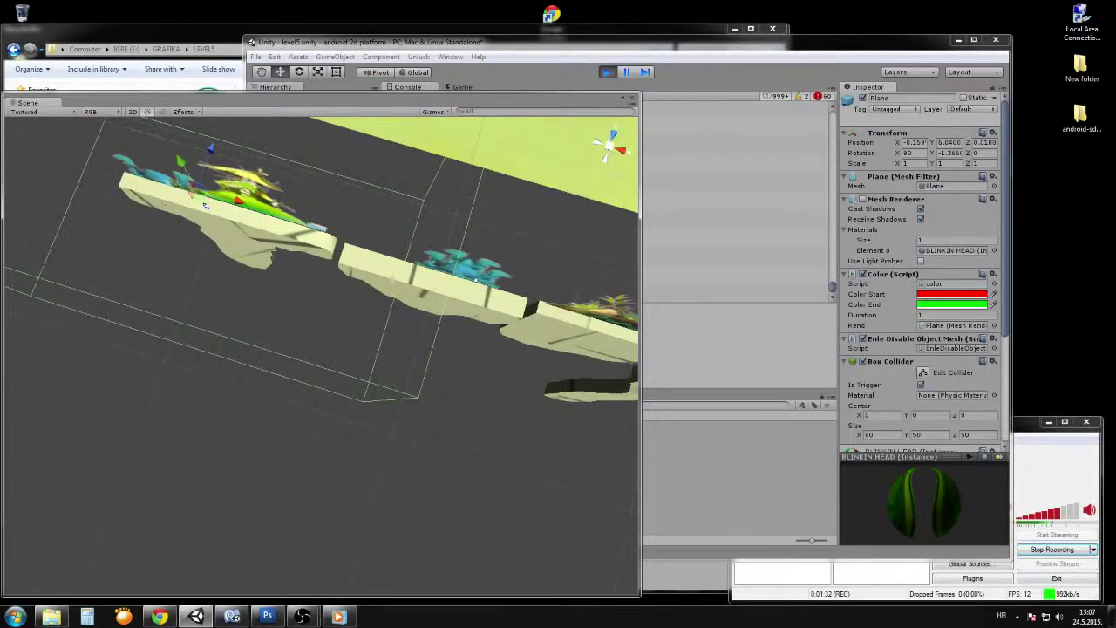
pyautogui.moveTo(353, 259)
pyautogui.mouseDown(button='middle')
pyautogui.moveTo(335, 183)
pyautogui.moveTo(343, 271)
pyautogui.mouseUp(button='middle')
pyautogui.scroll(2, 335, 183)
pyautogui.keyDown('alt'); pyautogui.moveTo(200, 194); pyautogui.dragTo(205, 200); pyautogui.keyUp('alt')
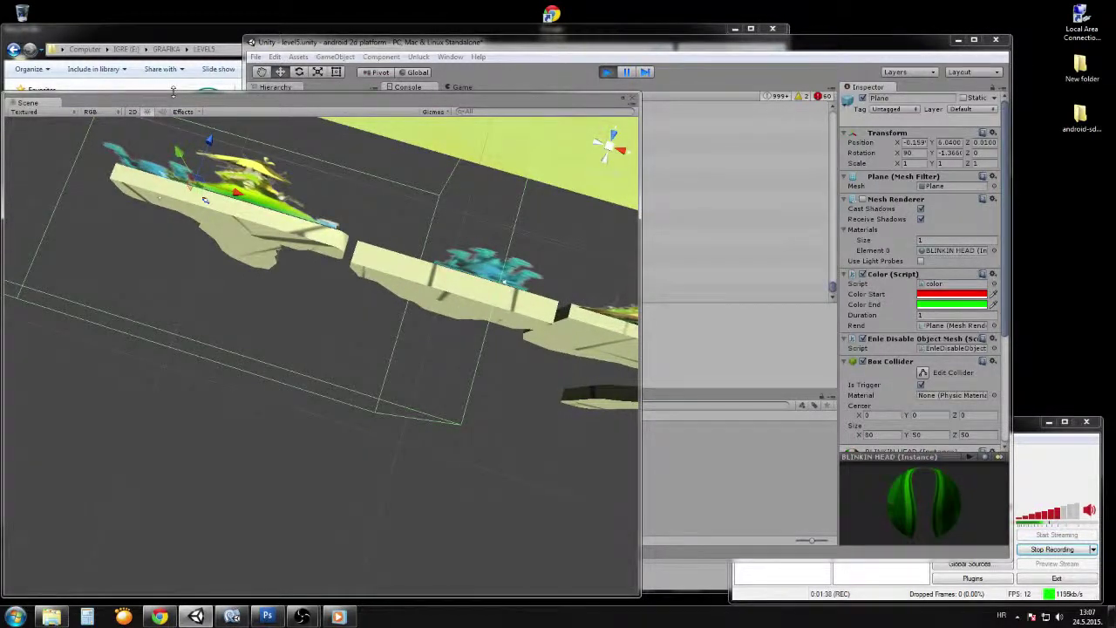
# Step: Dock the Scene view back into the editor and test in the Game view how the alert icon reacts as the player moves
pyautogui.moveTo(50, 105); pyautogui.dragTo(465, 88)
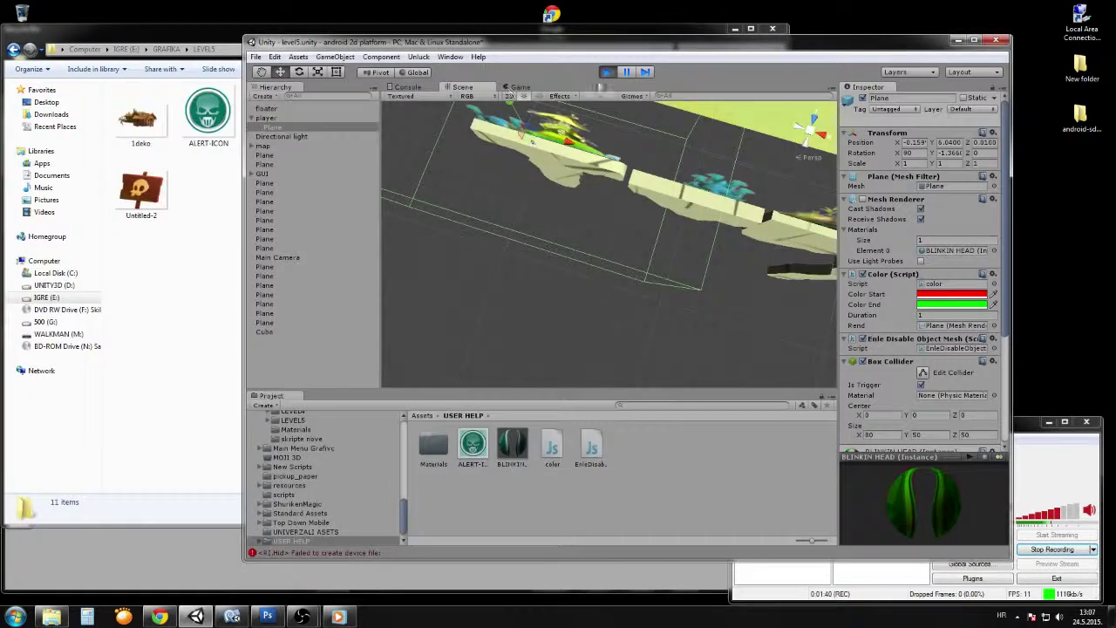
pyautogui.click(518, 88)
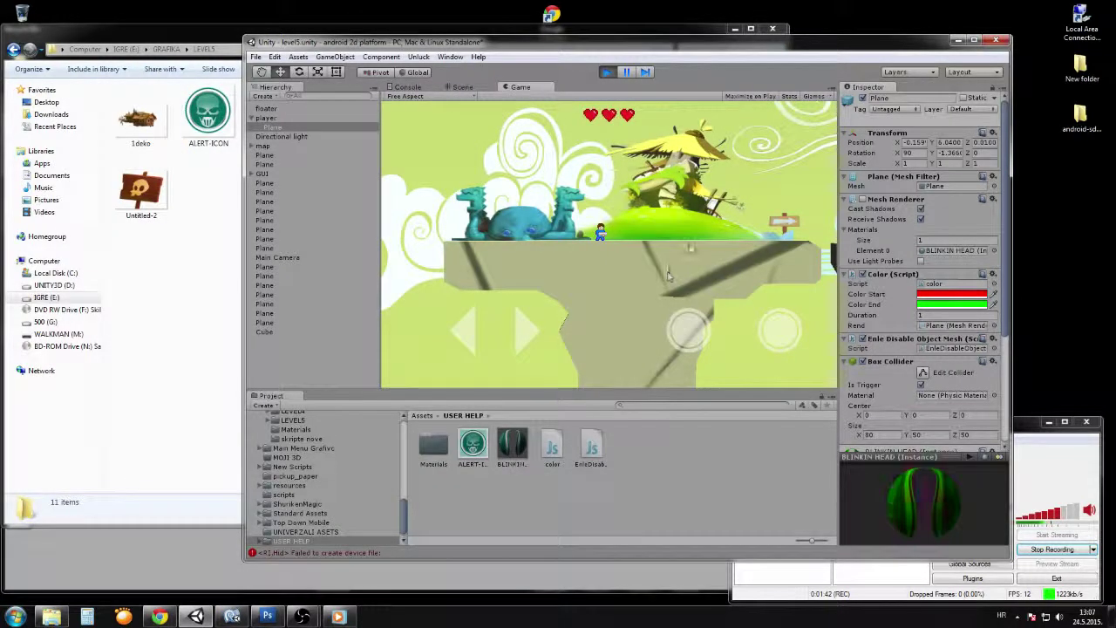
pyautogui.press('Right')
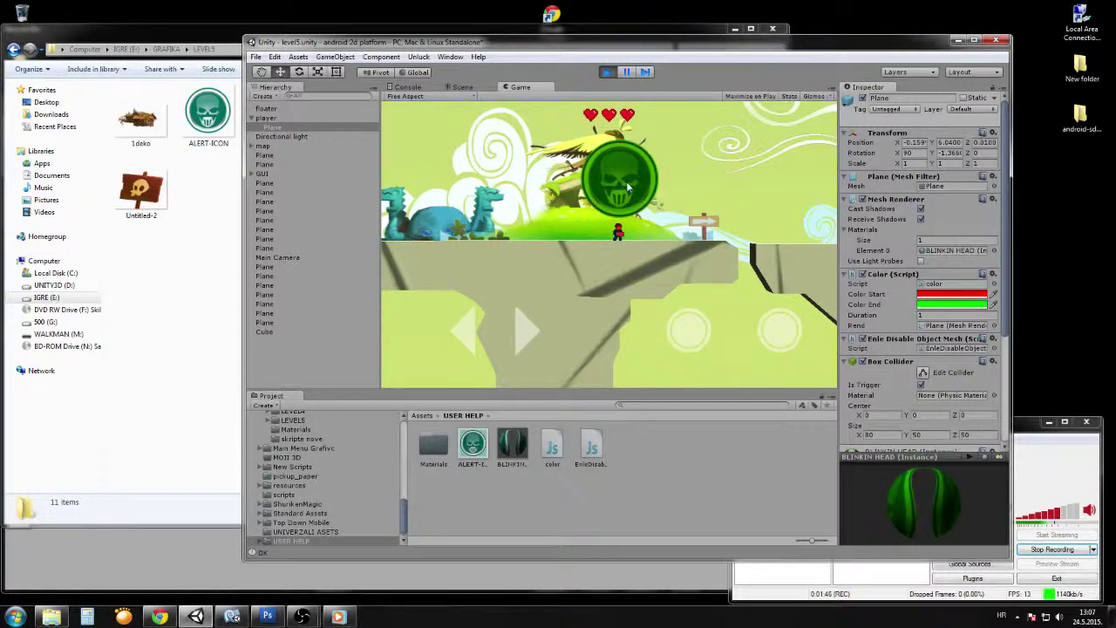
pyautogui.press('Left')
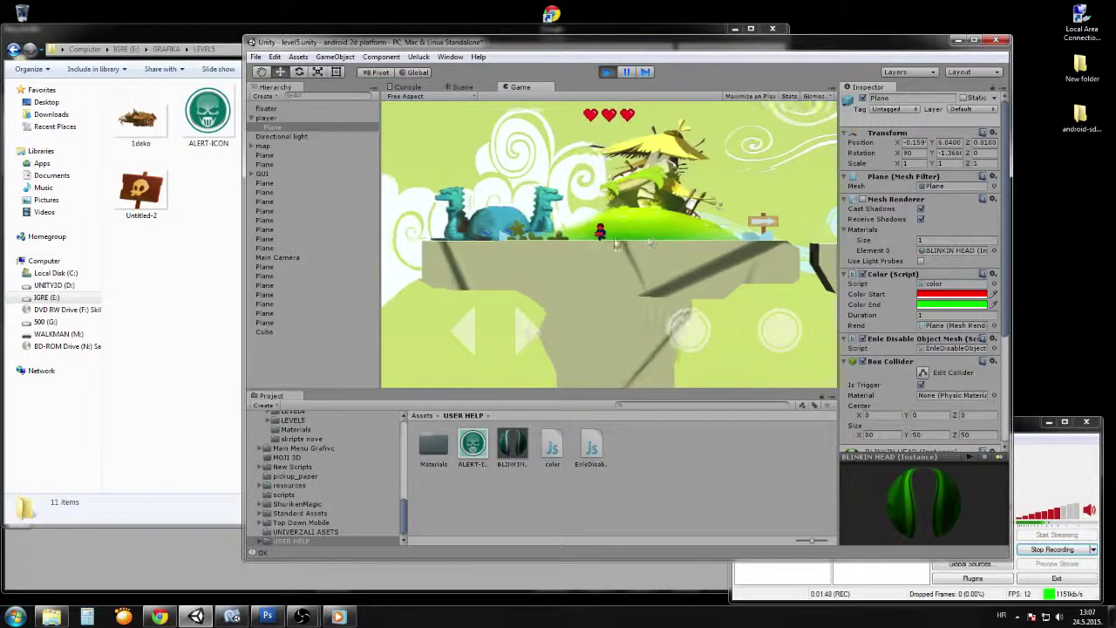
pyautogui.press('Right')
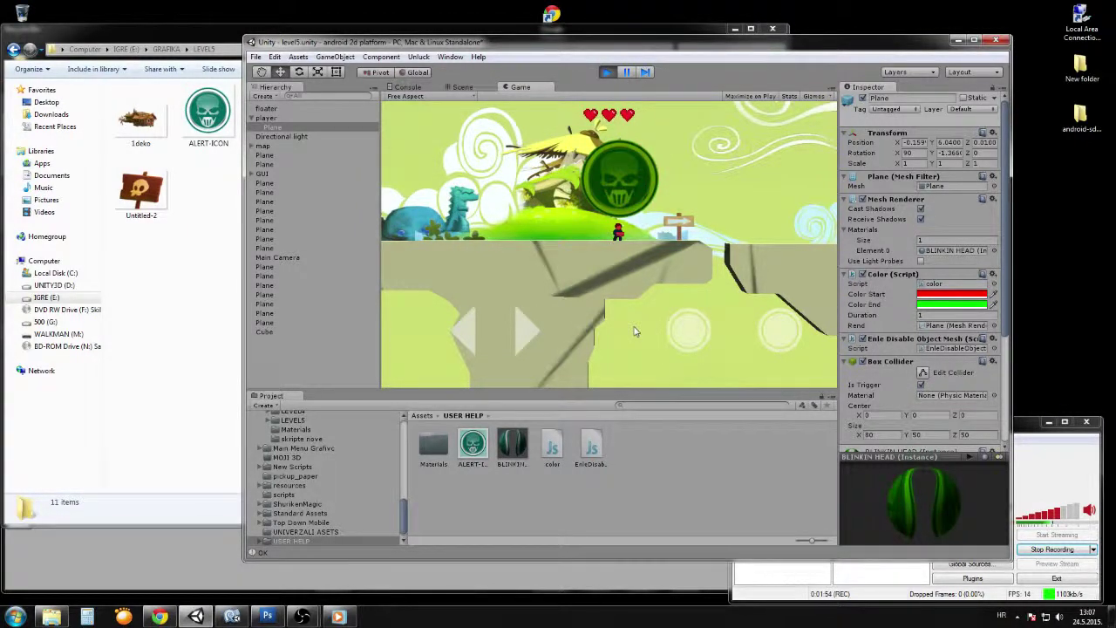
pyautogui.press('Right')
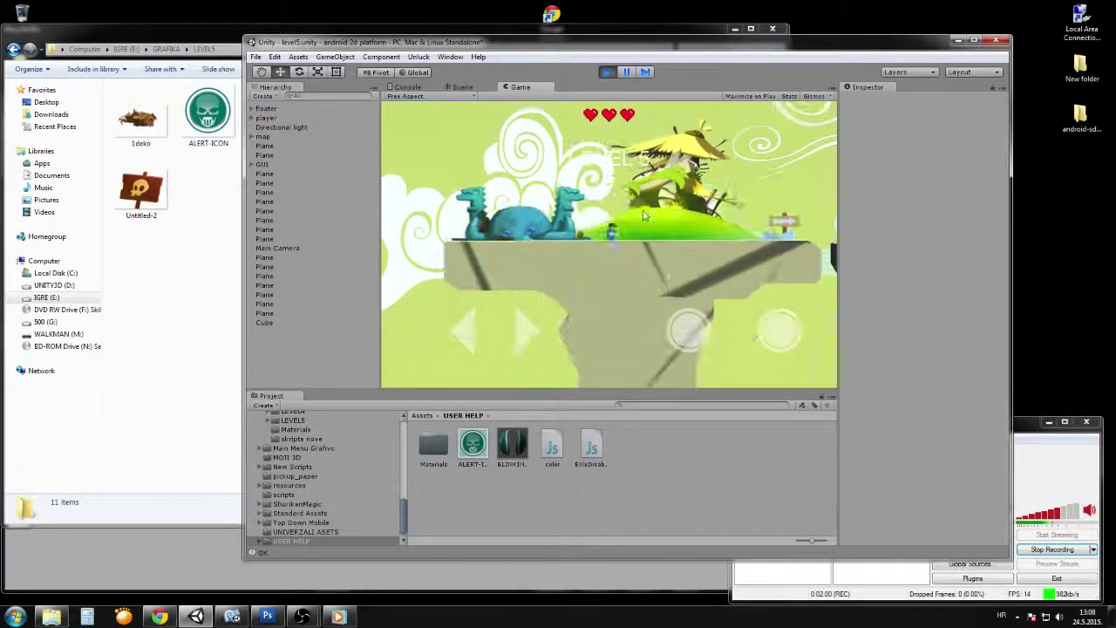
# Step: Run and jump the player across to the creature on the second platform, and back, to test the alert icon
pyautogui.press('Right')
pyautogui.press('Right')
pyautogui.press('space')
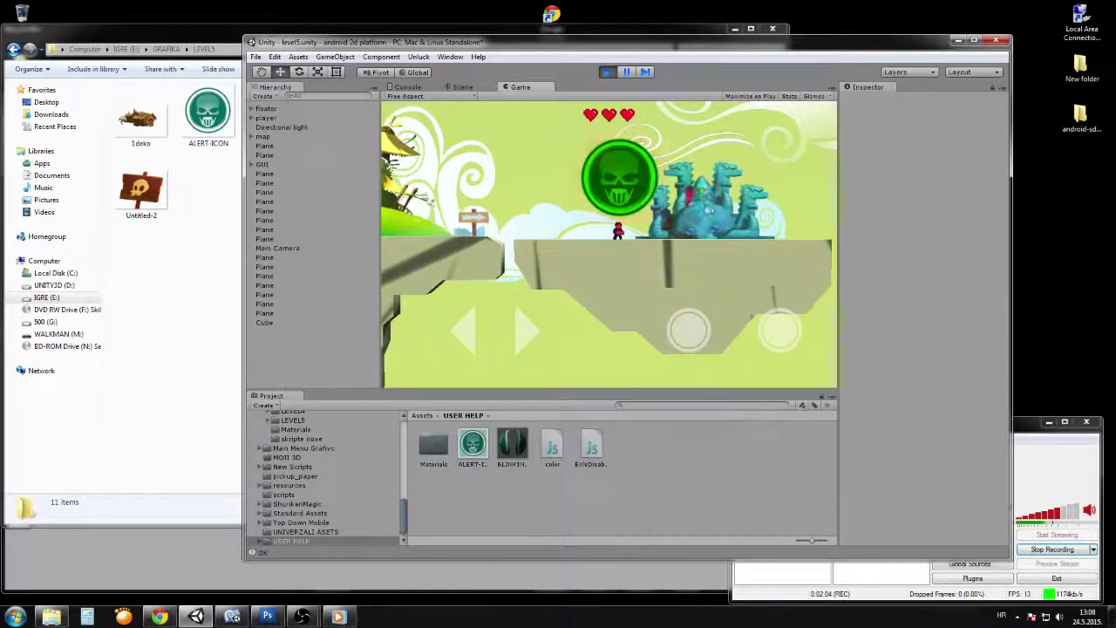
pyautogui.press('Left')
pyautogui.press('space')
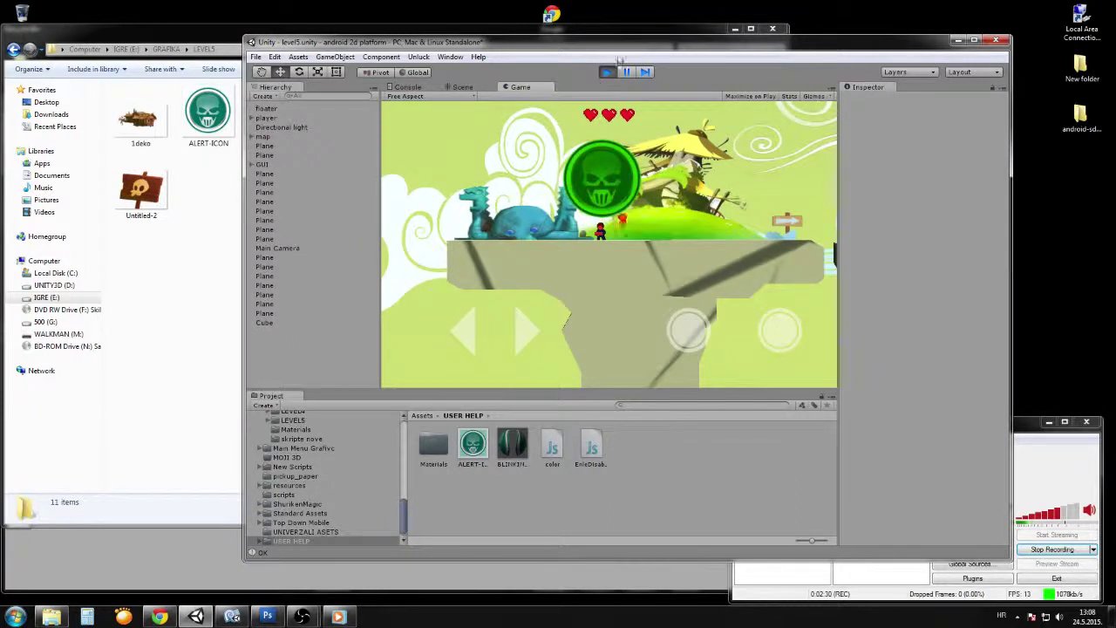
# Step: Stop play mode and reorient the Scene view to face the player, alert icon and platforms from the front
pyautogui.hotkey('ctrl', 'p')
pyautogui.moveTo(580, 260); pyautogui.dragTo(590, 150, button='middle')
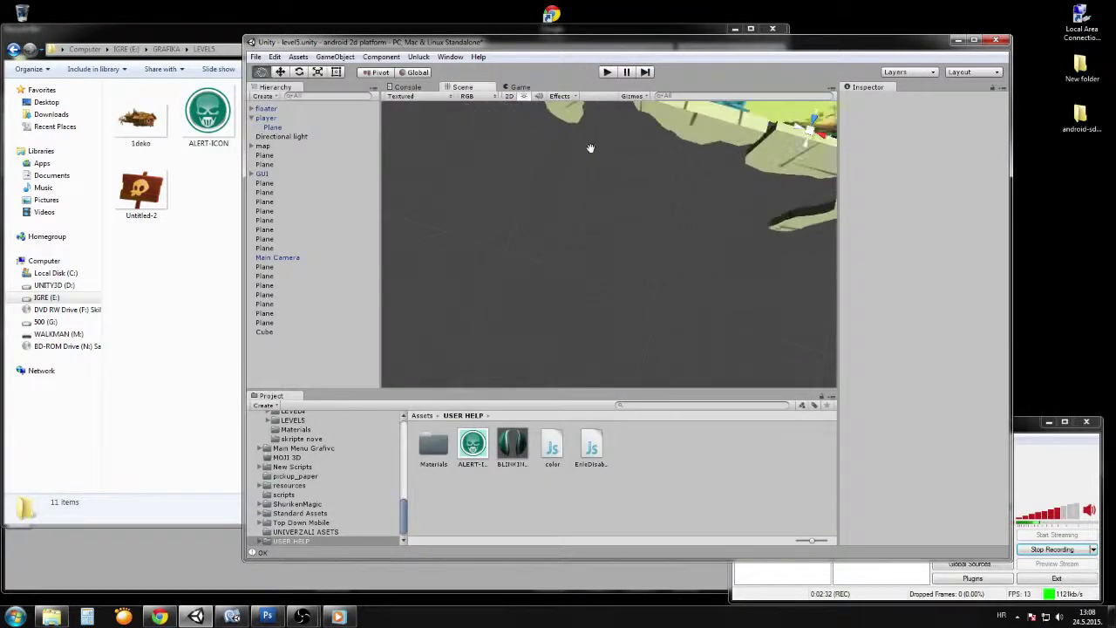
pyautogui.keyDown('alt'); pyautogui.moveTo(590, 150); pyautogui.dragTo(449, 189); pyautogui.keyUp('alt')
pyautogui.keyDown('alt'); pyautogui.moveTo(637, 174); pyautogui.dragTo(663, 146); pyautogui.keyUp('alt')
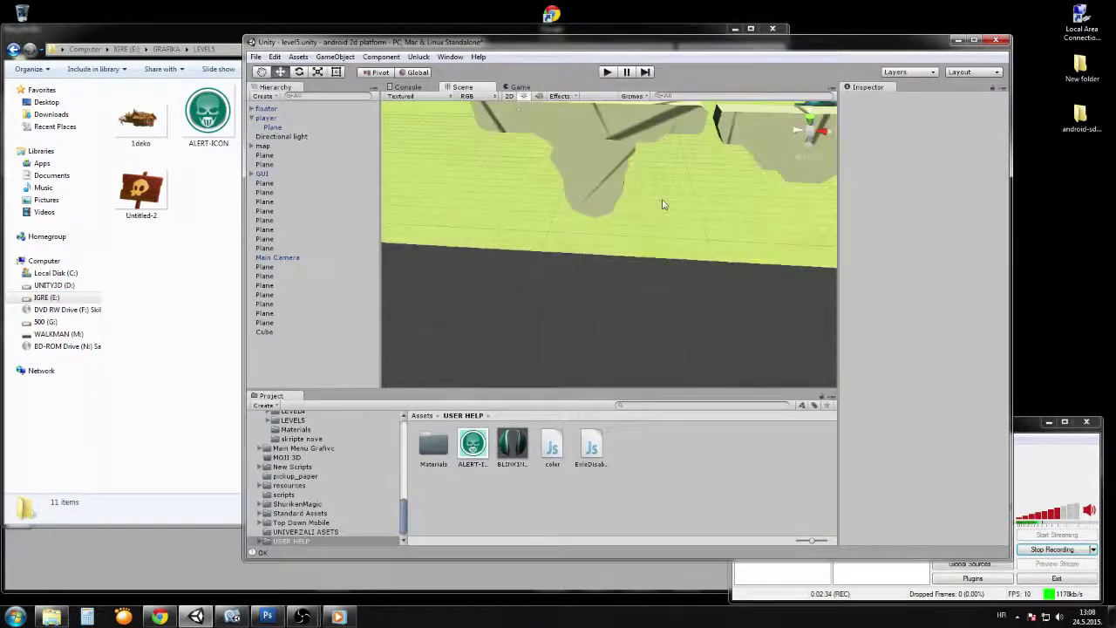
pyautogui.moveTo(663, 204); pyautogui.dragTo(637, 301, button='middle')
pyautogui.keyDown('alt'); pyautogui.moveTo(571, 179); pyautogui.dragTo(650, 225); pyautogui.keyUp('alt')
pyautogui.moveTo(649, 226); pyautogui.dragTo(684, 262, button='middle')
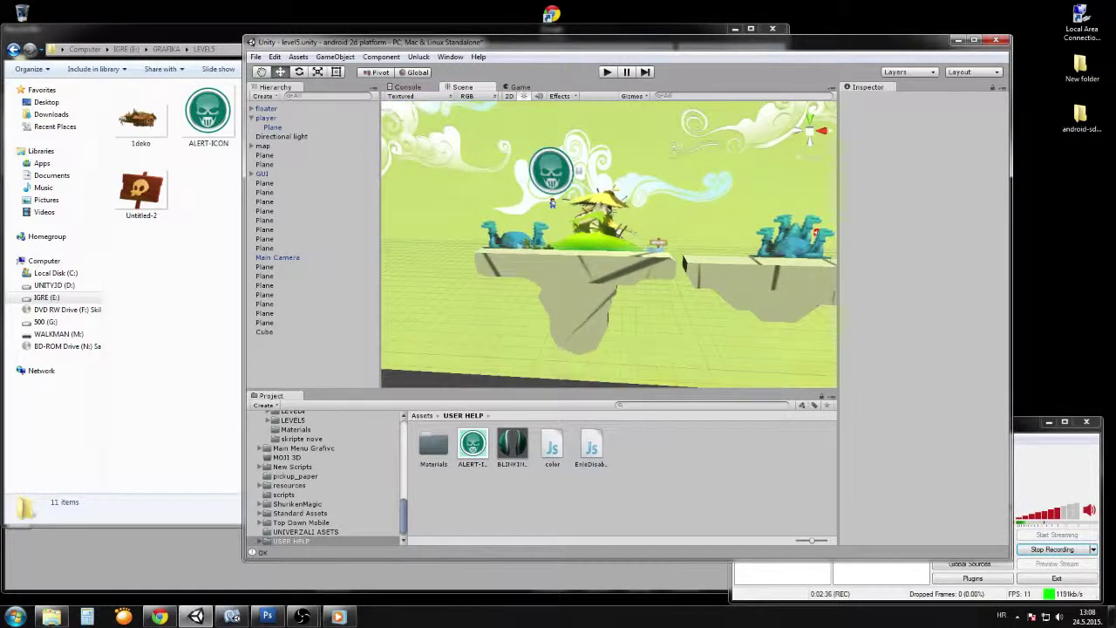
pyautogui.keyDown('alt'); pyautogui.moveTo(645, 225); pyautogui.dragTo(687, 188); pyautogui.keyUp('alt')
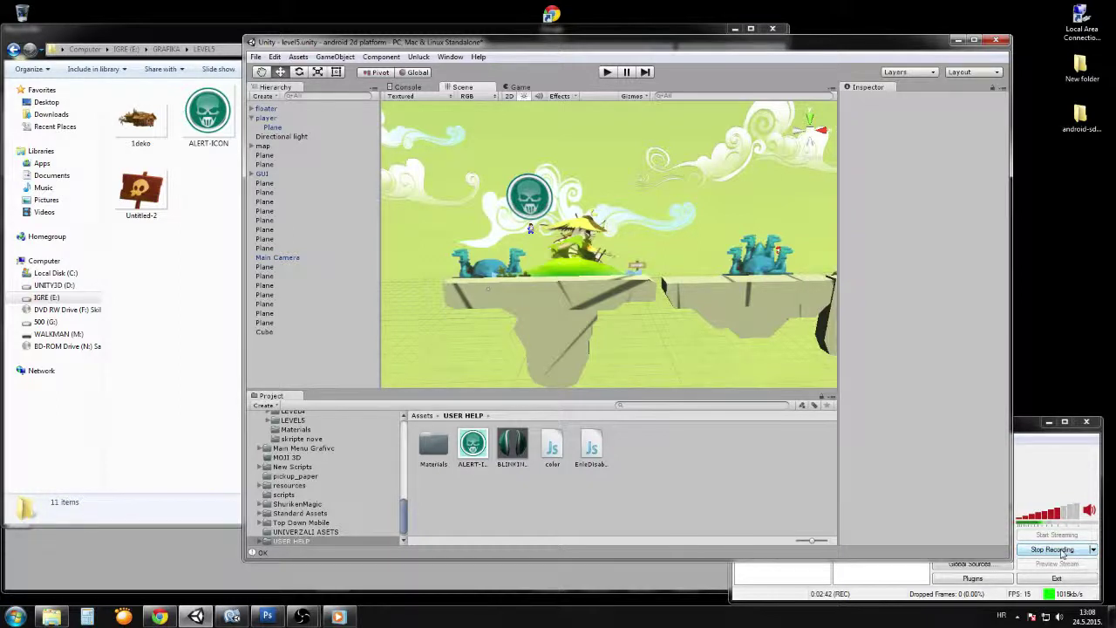
# Step: Enlarge the Unity window, bring the LEVEL5 graphics folder to the front and reposition its window
pyautogui.moveTo(1010, 561); pyautogui.dragTo(1104, 601)
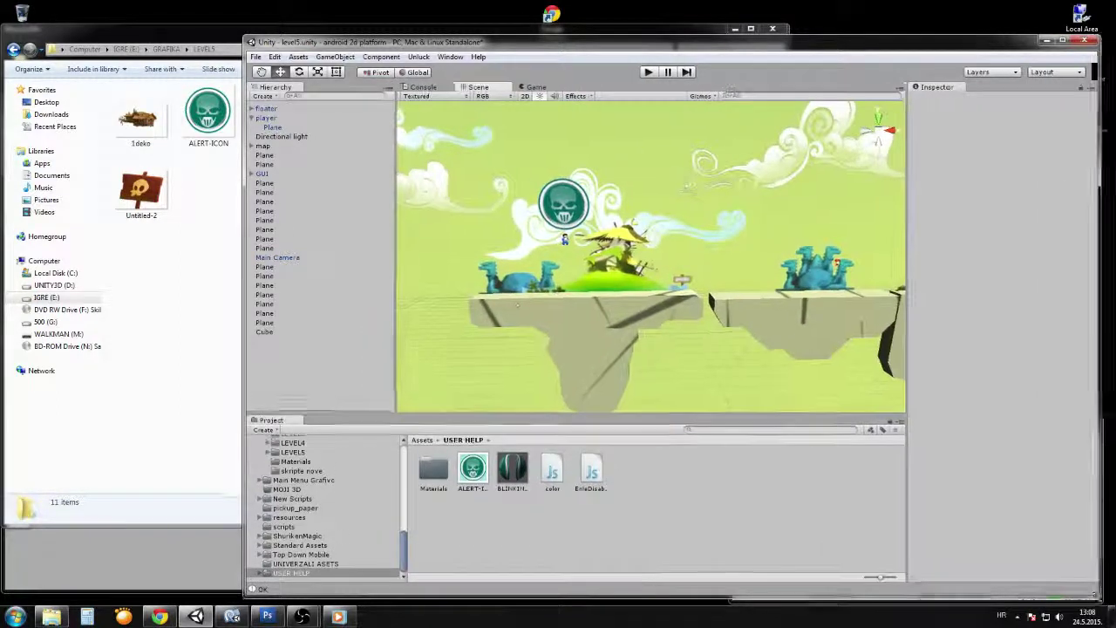
pyautogui.click(189, 302)
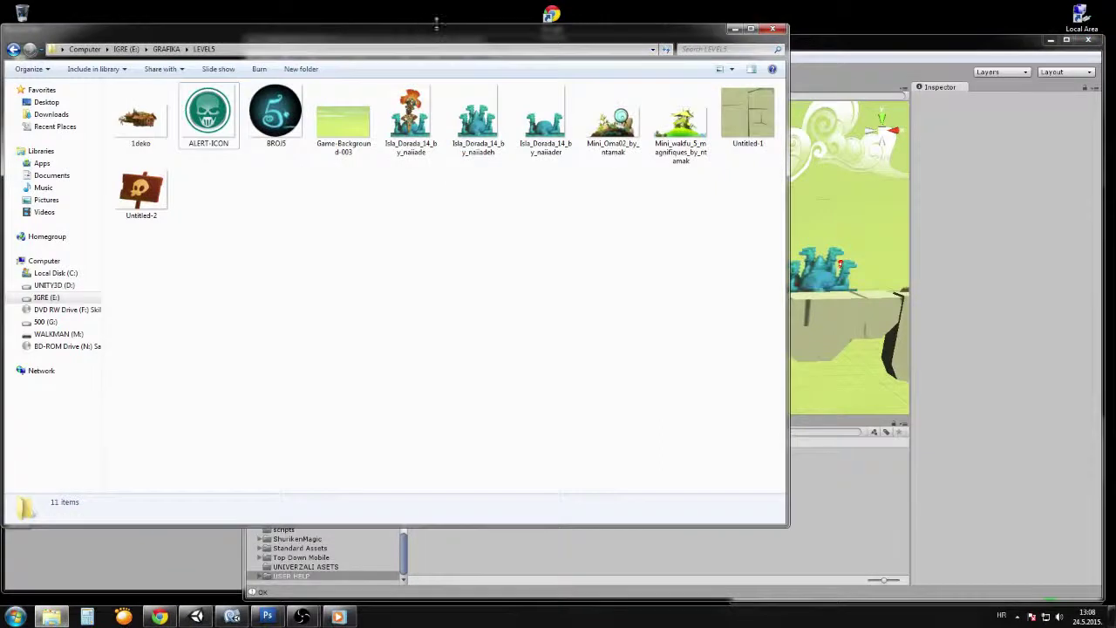
pyautogui.moveTo(437, 35); pyautogui.dragTo(449, 79)
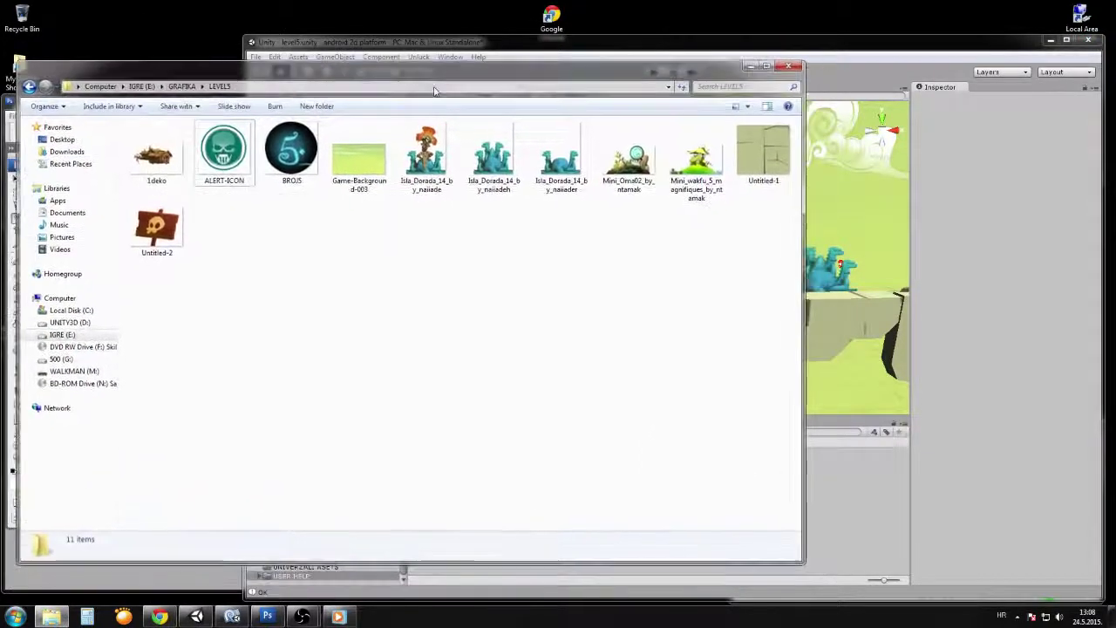
# Step: Switch to Chrome, open a new tab and separate it into its own window for a Google search
pyautogui.click(160, 617)
pyautogui.click(124, 67)
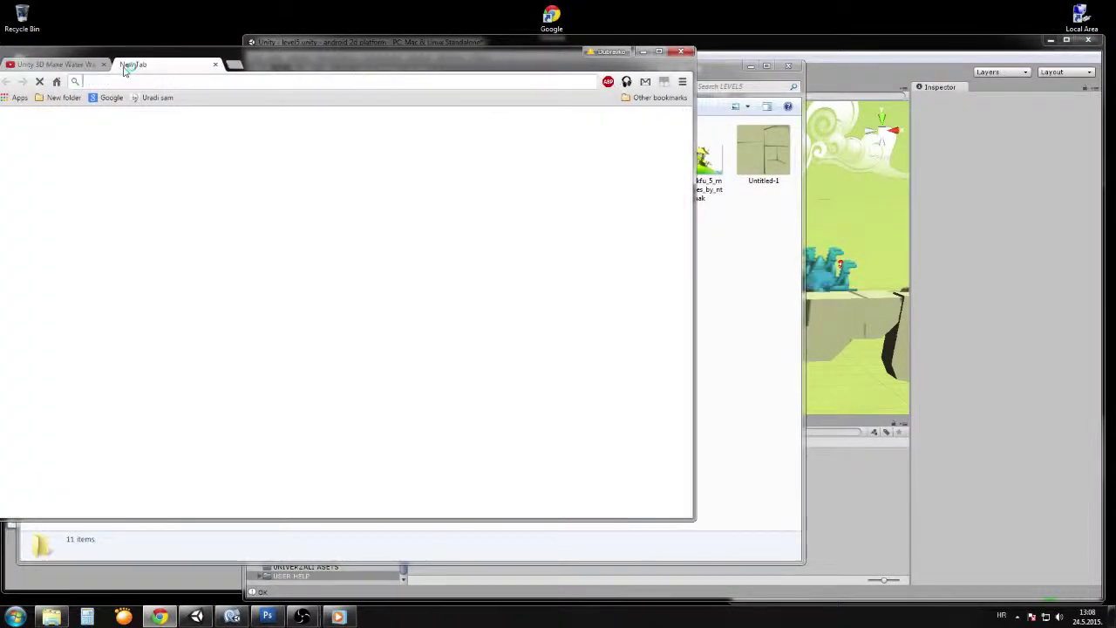
pyautogui.moveTo(181, 65); pyautogui.dragTo(383, 88)
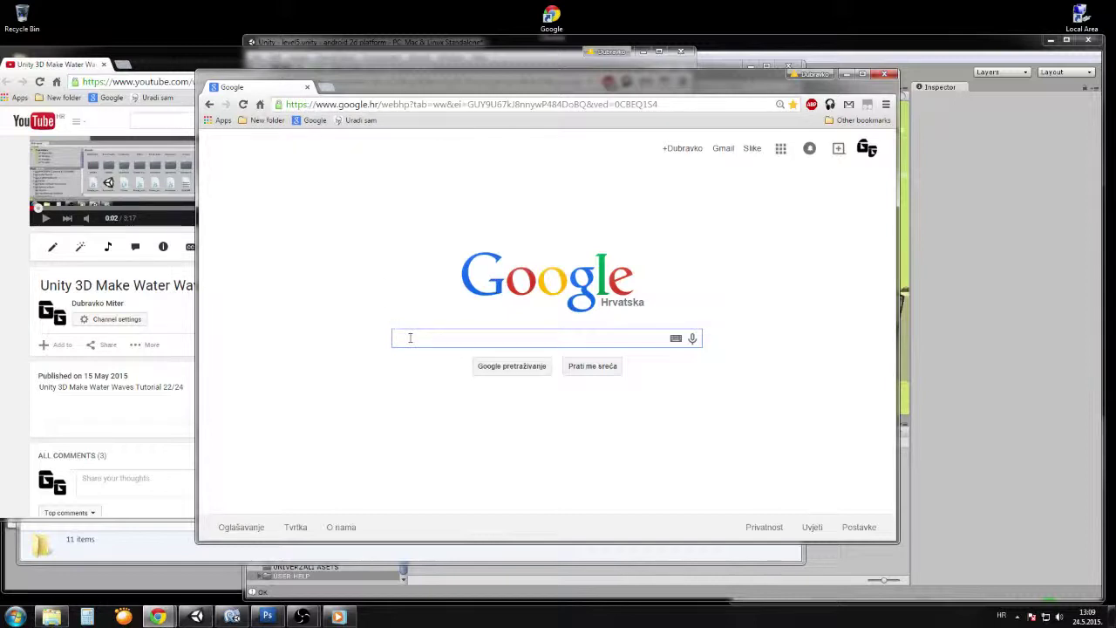
# Step: Search Google for "ghost recon icon" and open the teal round skull picture from the image results
pyautogui.write('GHOST')
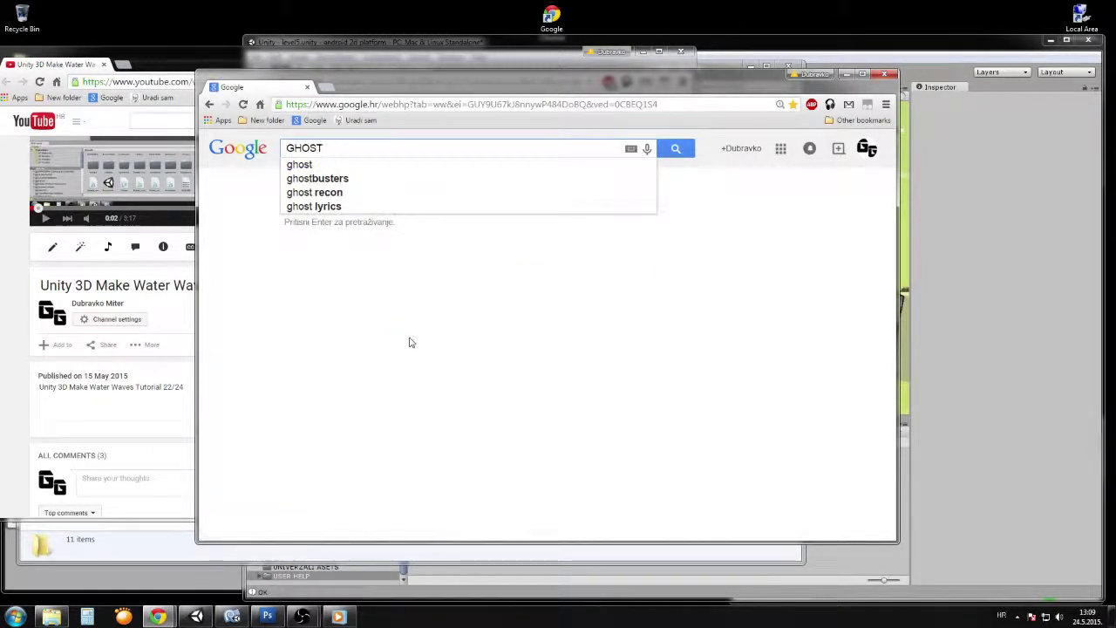
pyautogui.press('BackSpace')
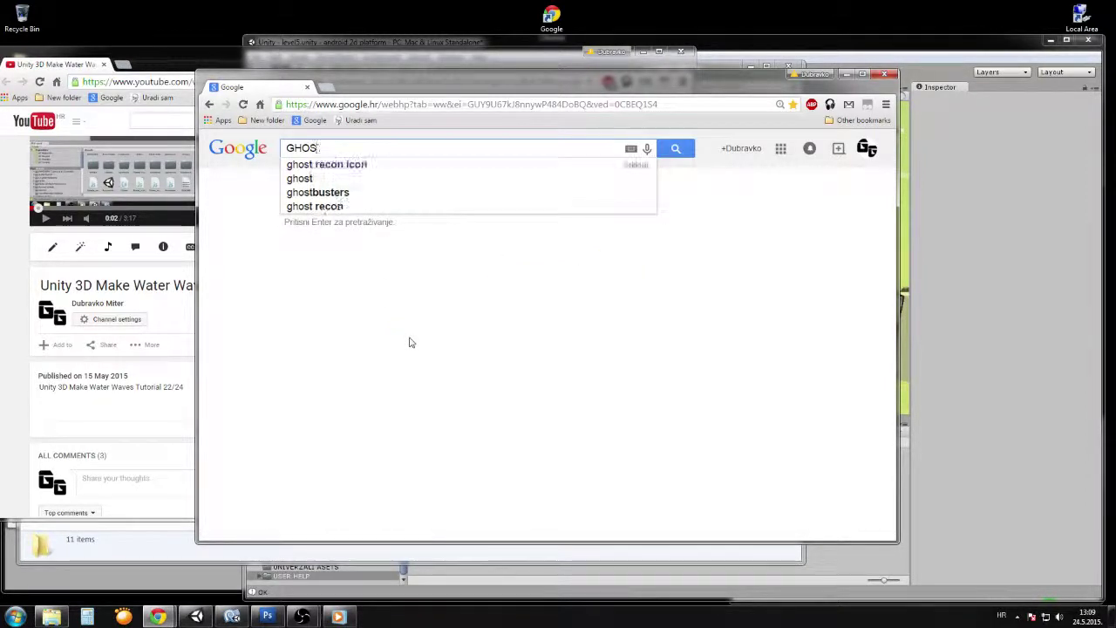
pyautogui.press('Down')
pyautogui.press('Return')
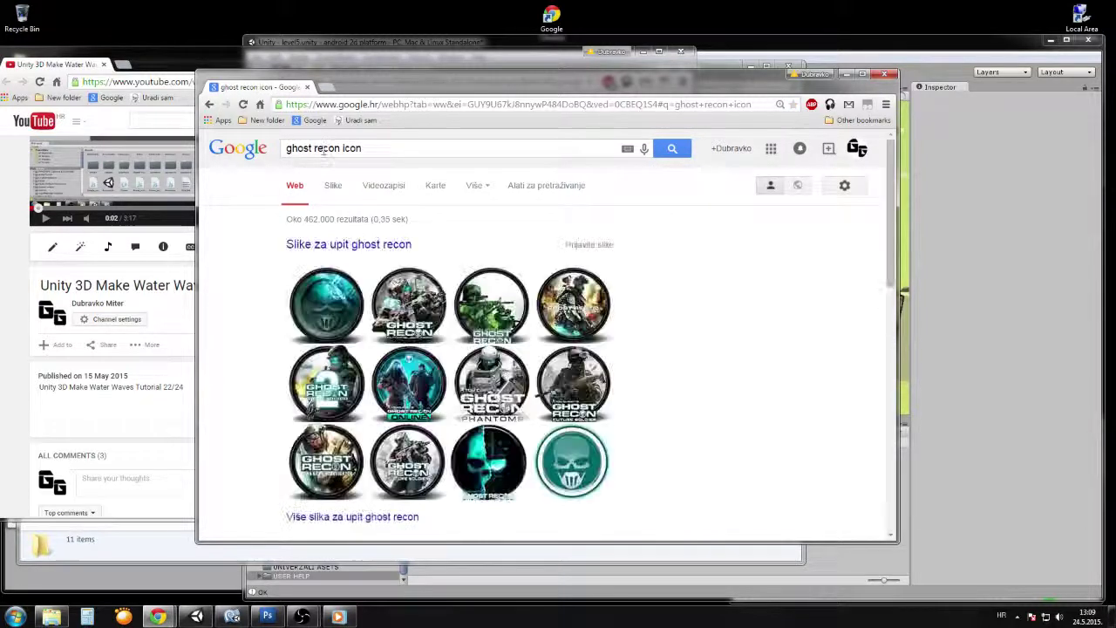
pyautogui.click(556, 461)
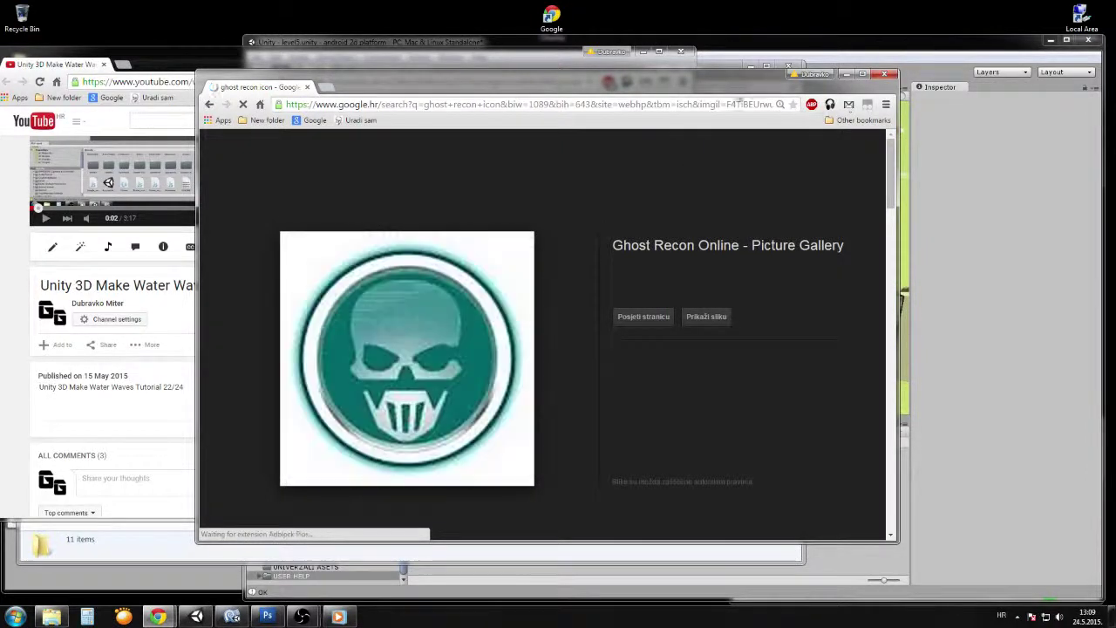
# Step: Close the image search window, switch to Photoshop and check the size settings of the skull picture
pyautogui.click(886, 75)
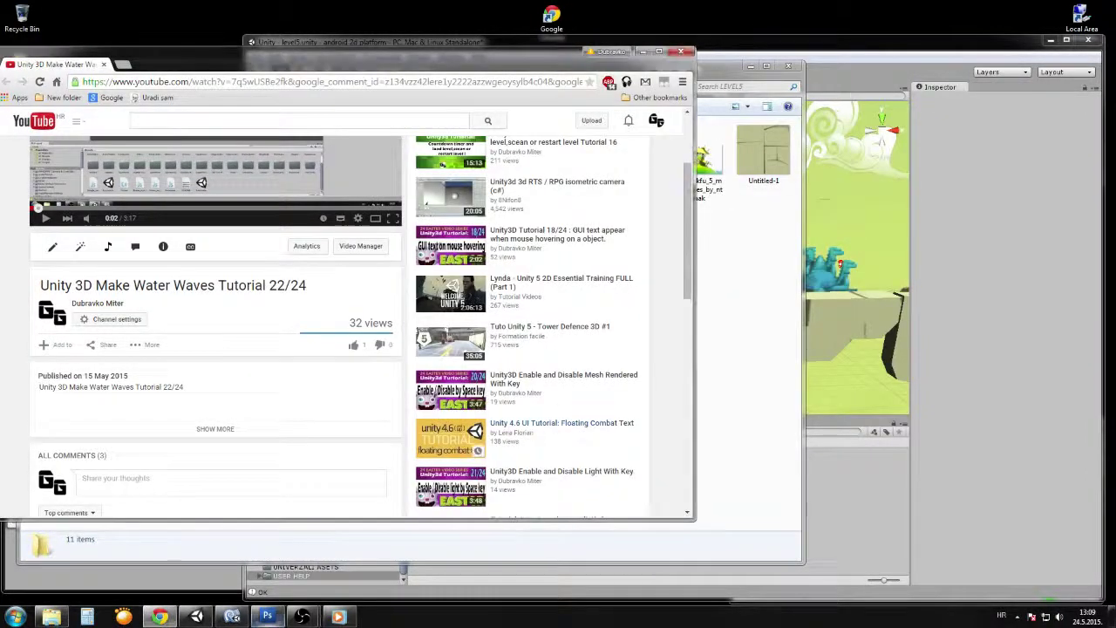
pyautogui.click(268, 617)
pyautogui.click(56, 116)
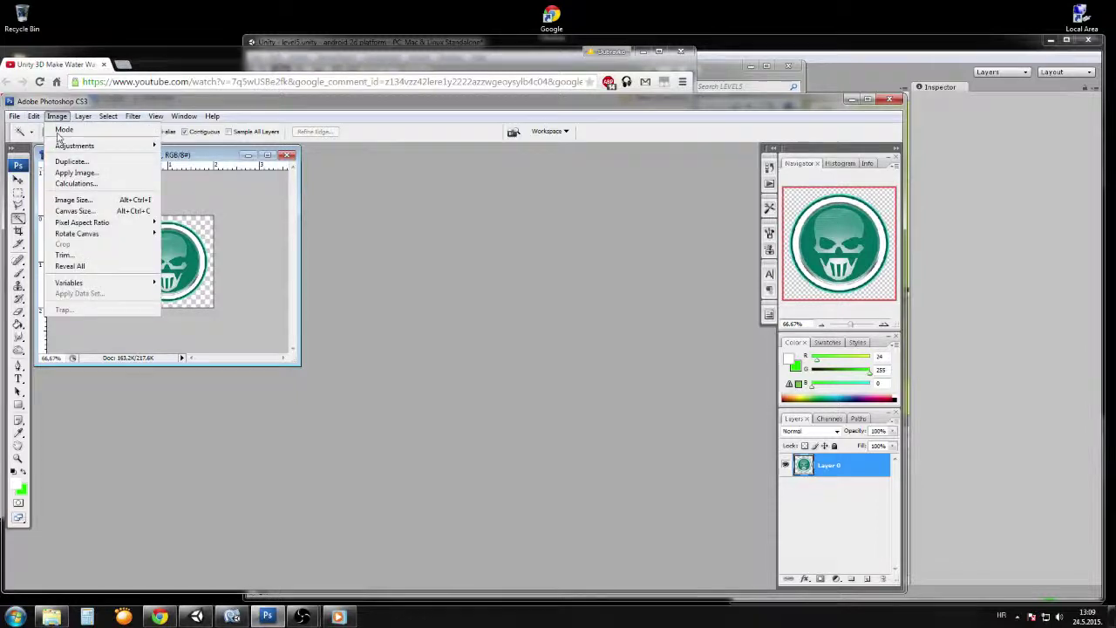
pyautogui.click(75, 200)
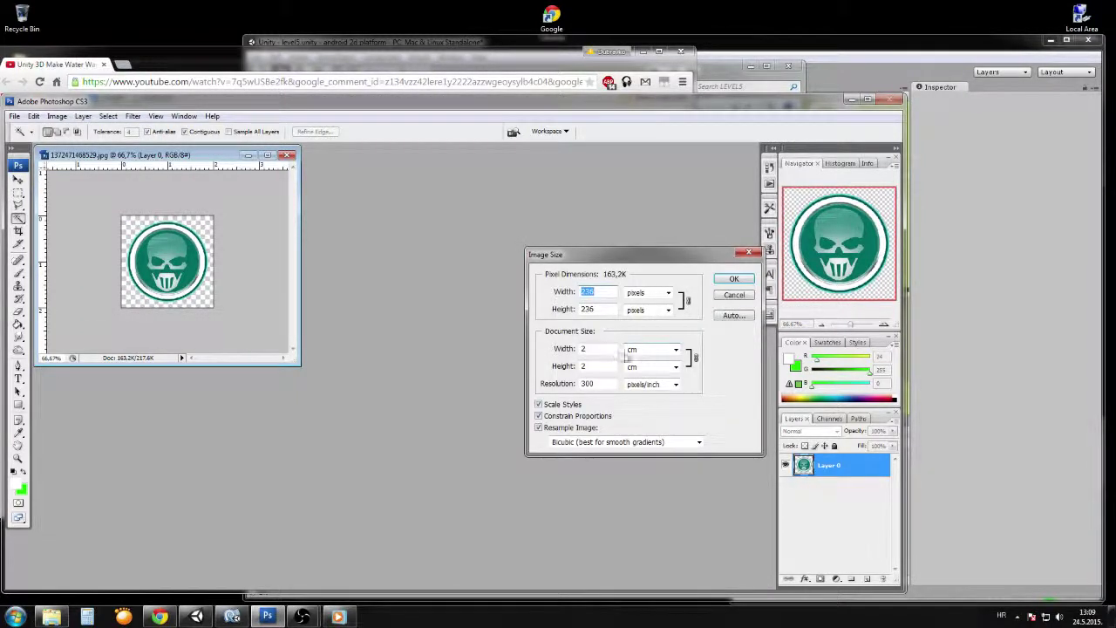
pyautogui.click(735, 294)
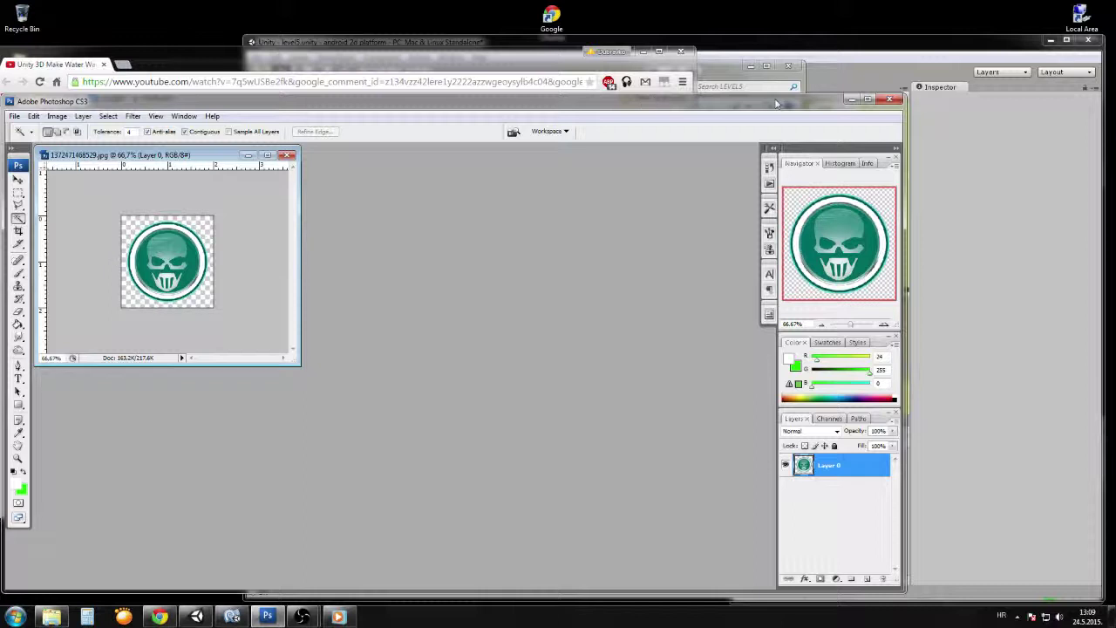
# Step: Quit Photoshop without saving the skull picture, and select the ALERT-ICON texture in Unity's USER HELP folder
pyautogui.click(888, 100)
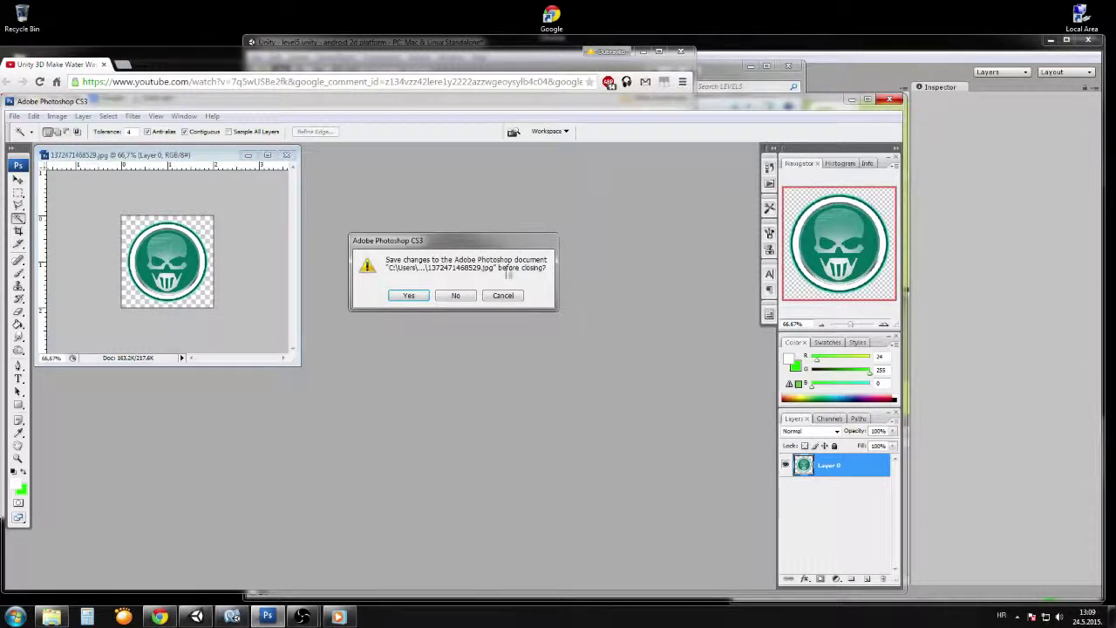
pyautogui.click(458, 294)
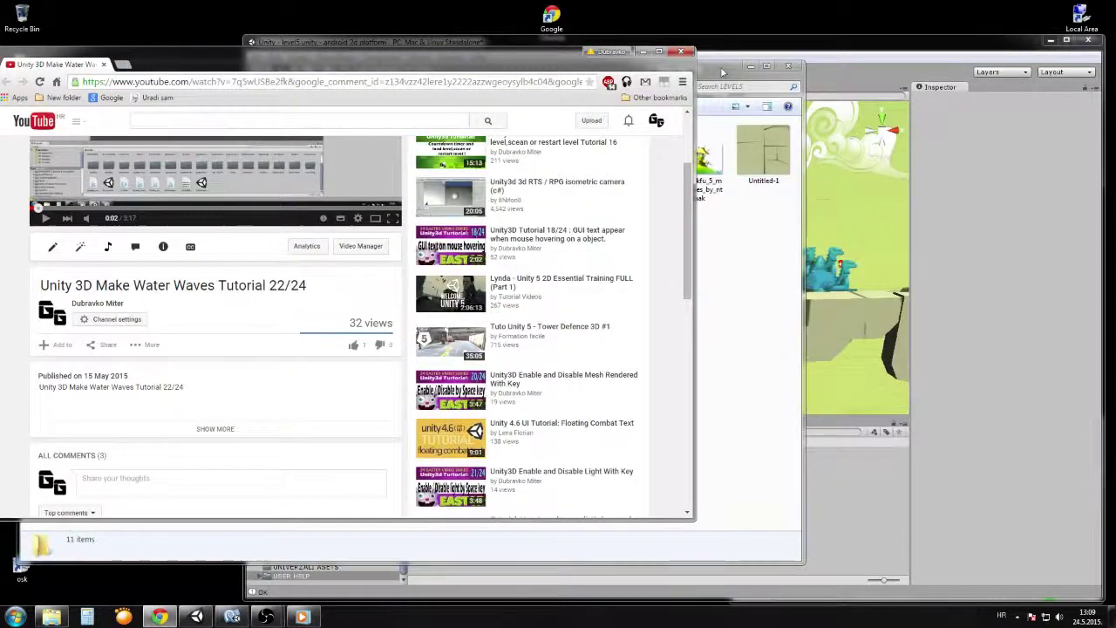
pyautogui.click(196, 617)
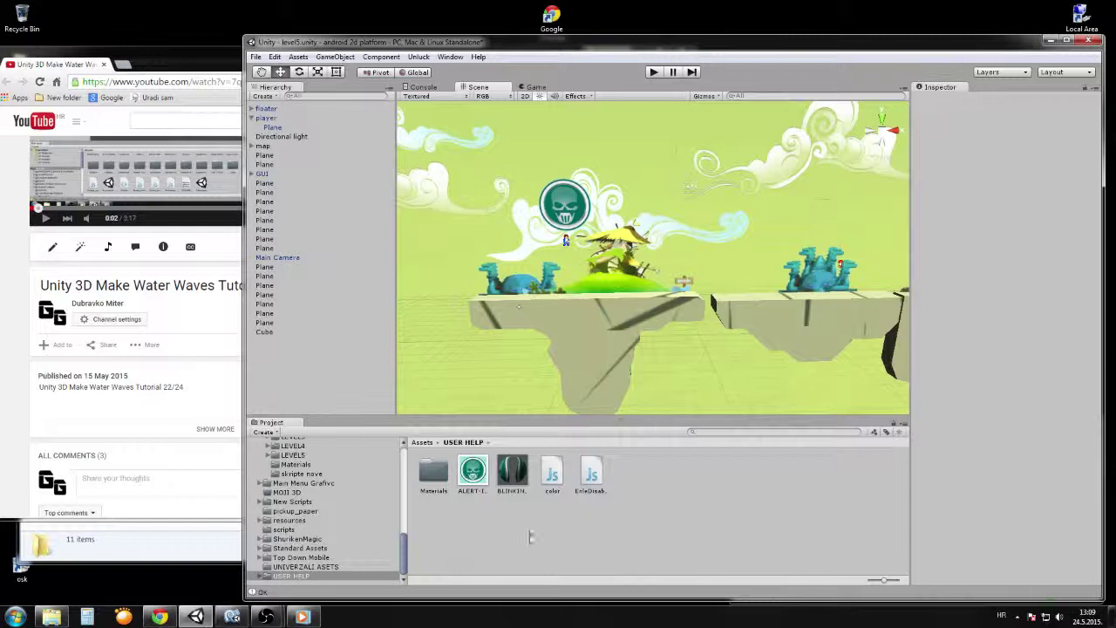
pyautogui.click(472, 481)
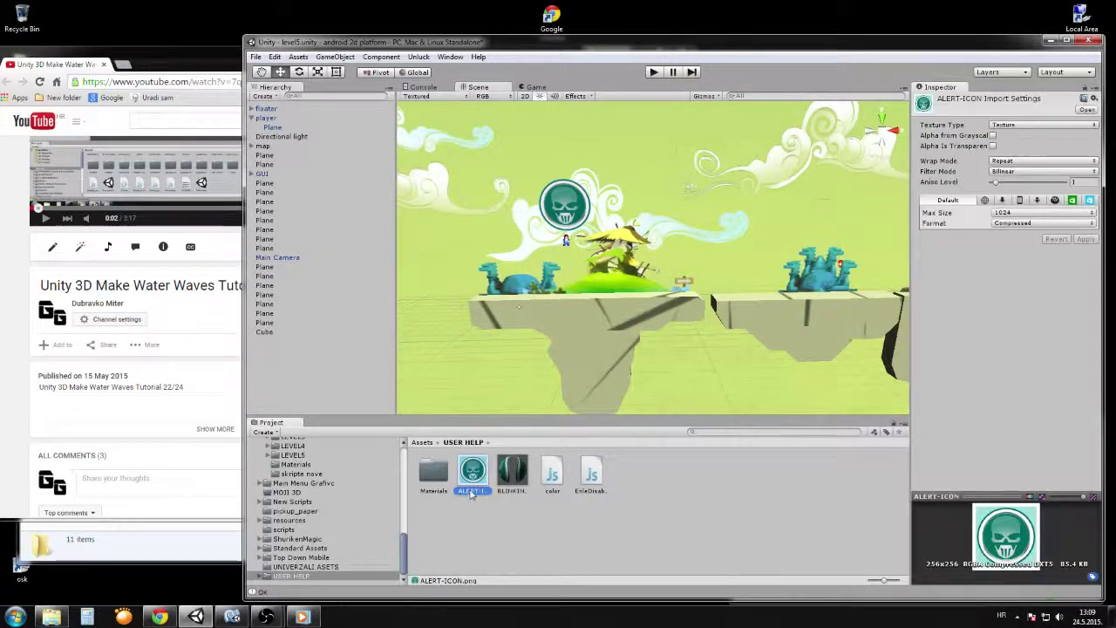
# Step: Shorten the Unity window to uncover the desktop shortcuts and relaunch Photoshop
pyautogui.moveTo(549, 601); pyautogui.dragTo(533, 559)
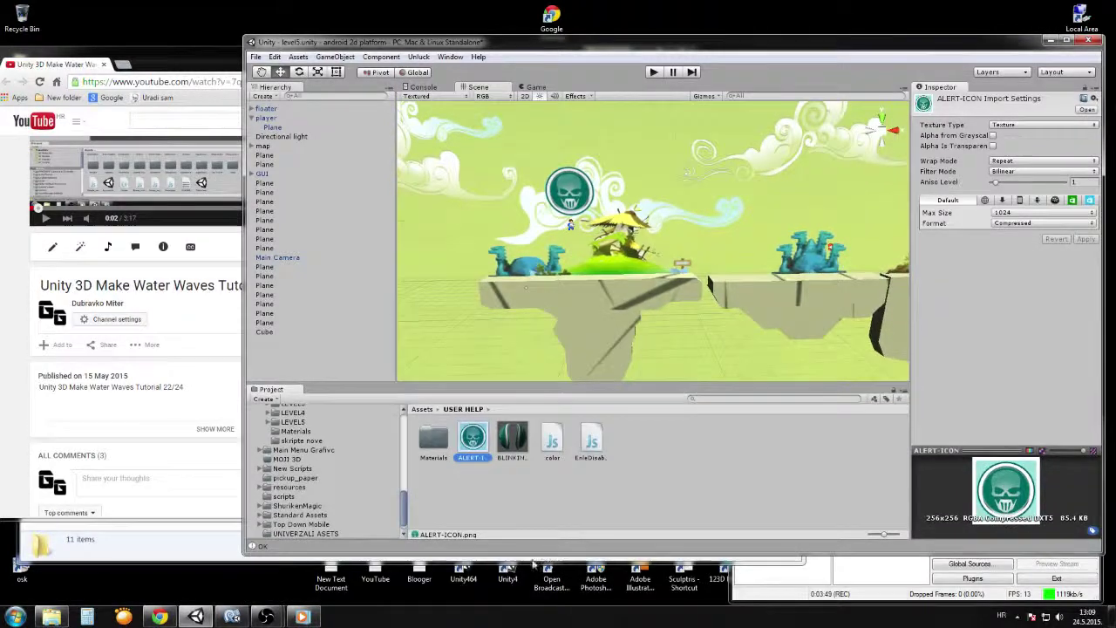
pyautogui.click(584, 515)
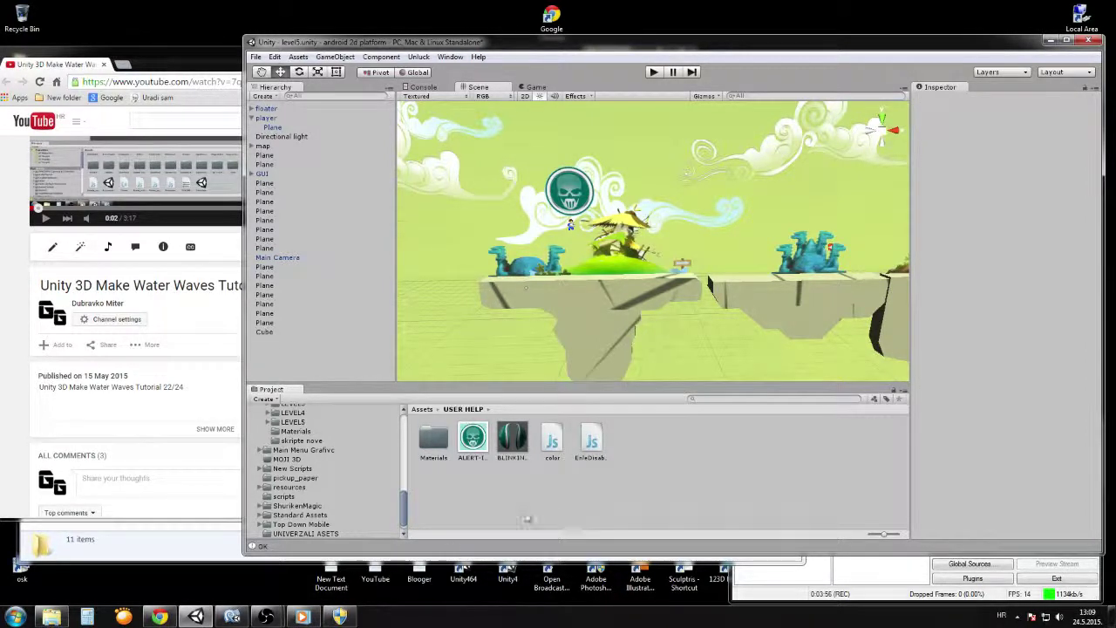
pyautogui.click(353, 618)
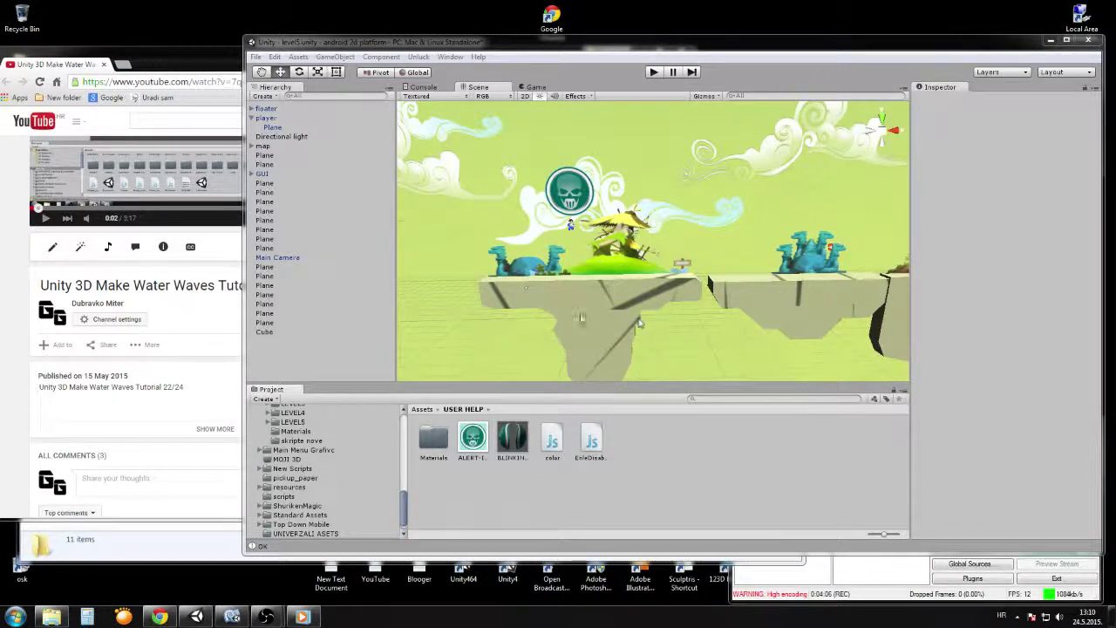
# Step: Make the Unity window and its Scene view taller, and reposition the Photoshop window on the desktop
pyautogui.moveTo(810, 554); pyautogui.dragTo(810, 581)
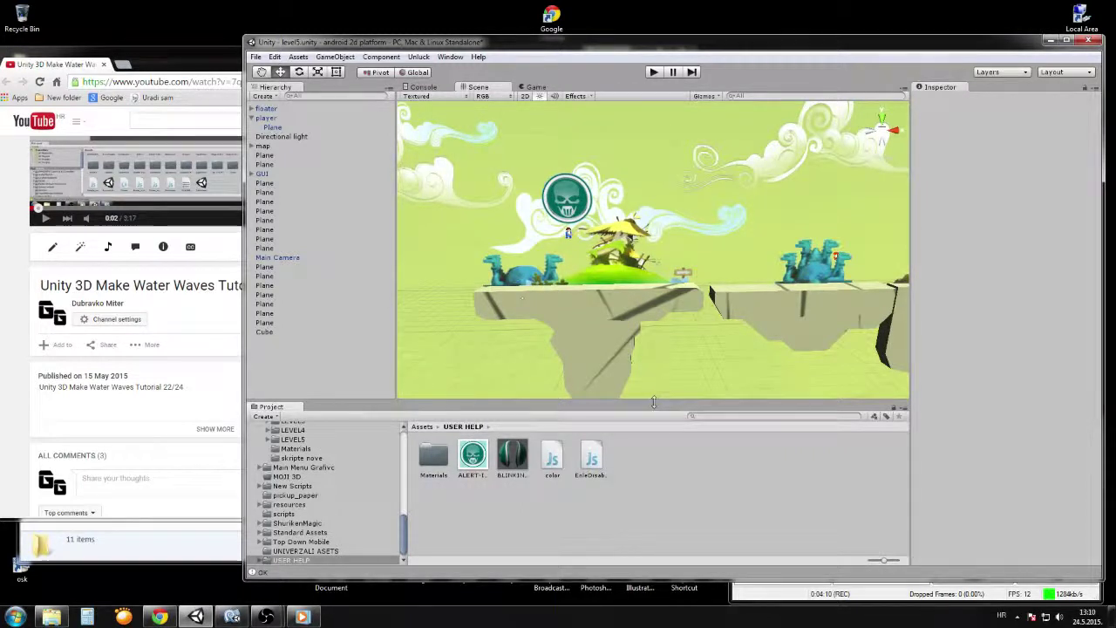
pyautogui.moveTo(647, 400); pyautogui.dragTo(645, 409)
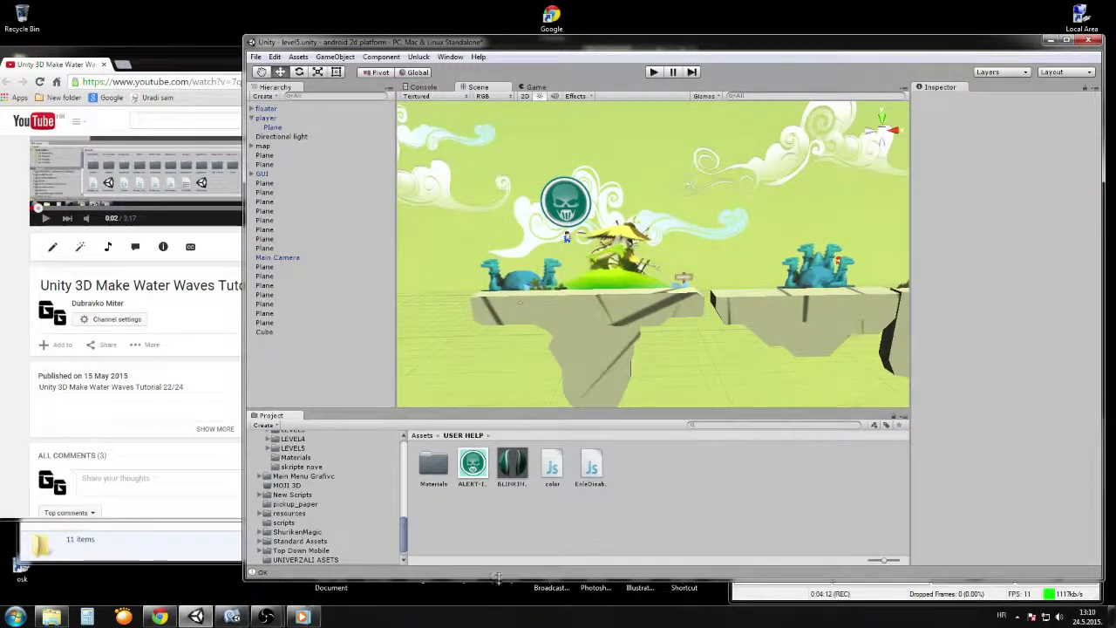
pyautogui.click(217, 52)
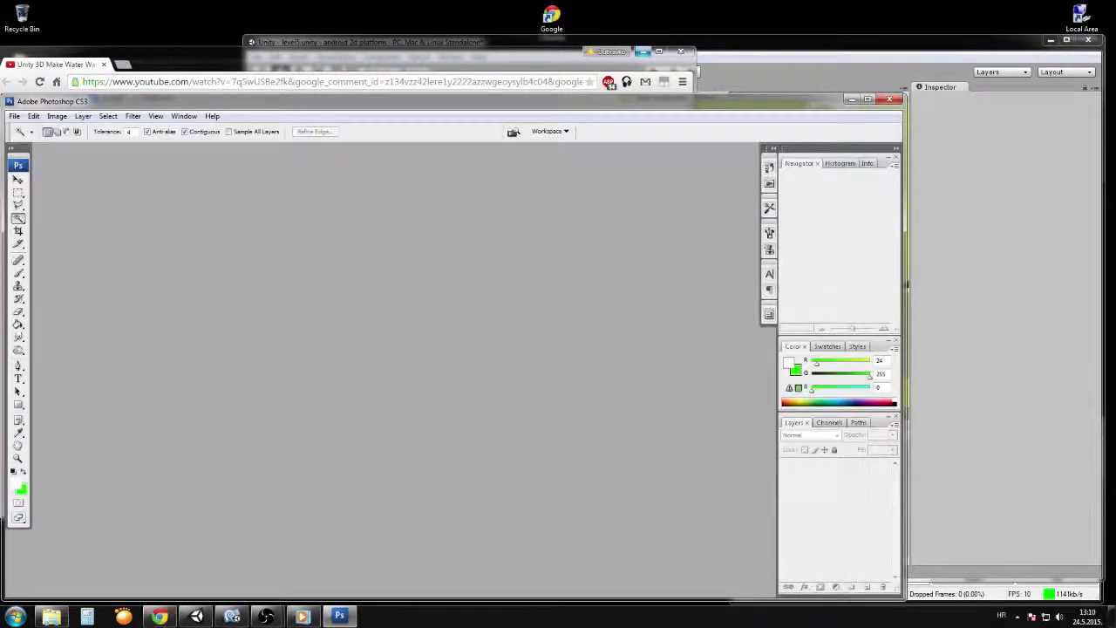
pyautogui.moveTo(429, 104); pyautogui.dragTo(537, 75)
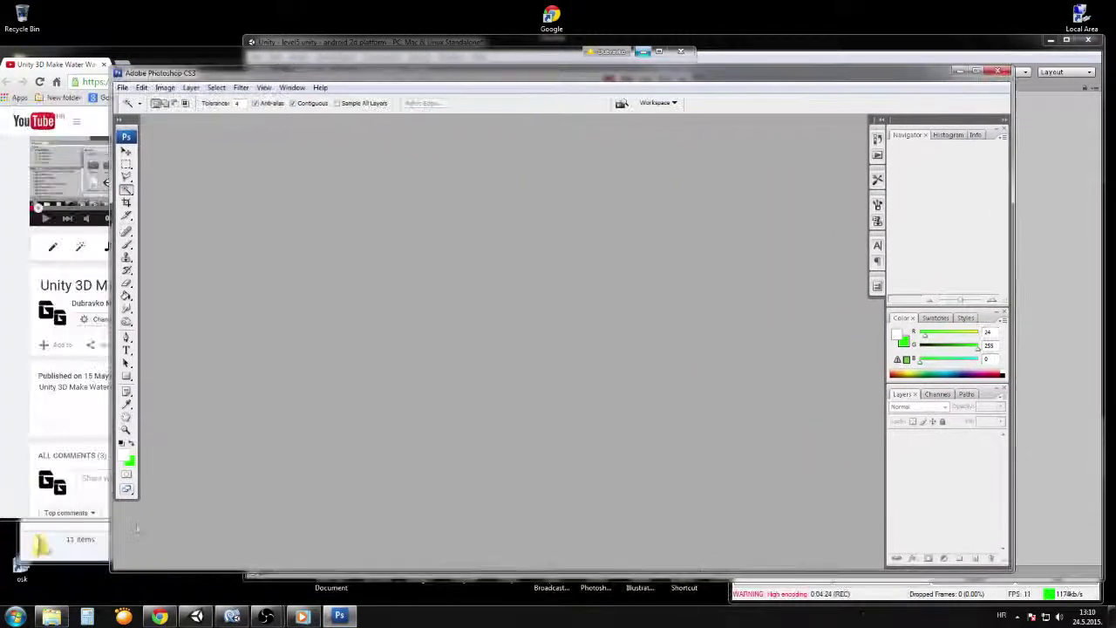
# Step: Switch to Chrome, separate a new tab into its own window and search Google for "GHOST RECON ICON"
pyautogui.click(158, 616)
pyautogui.click(124, 63)
pyautogui.moveTo(157, 65); pyautogui.dragTo(380, 109)
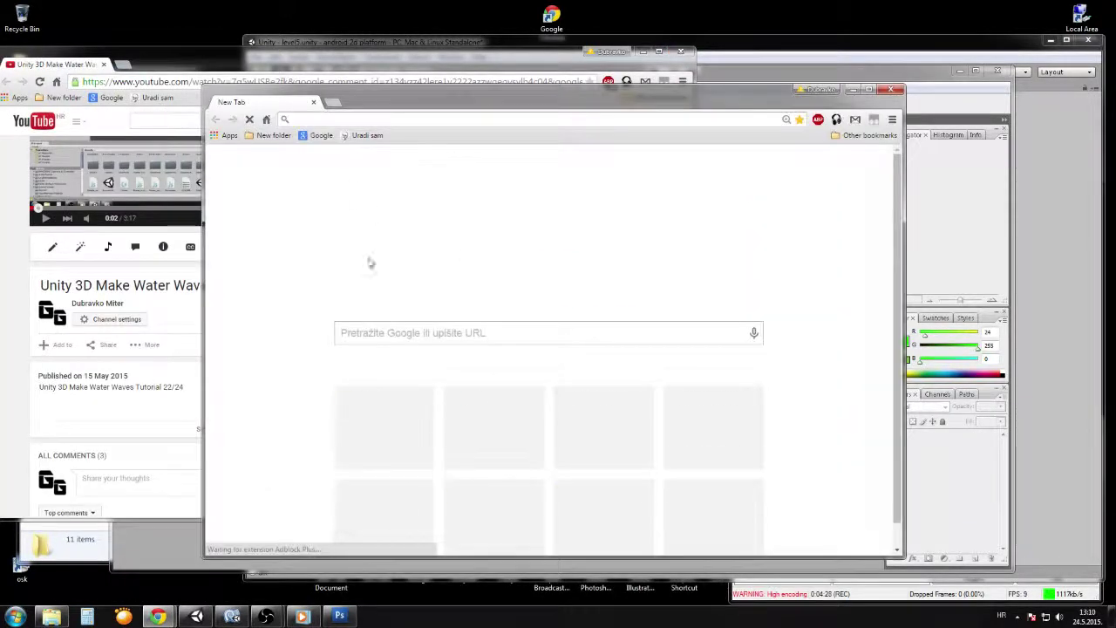
pyautogui.click(403, 334)
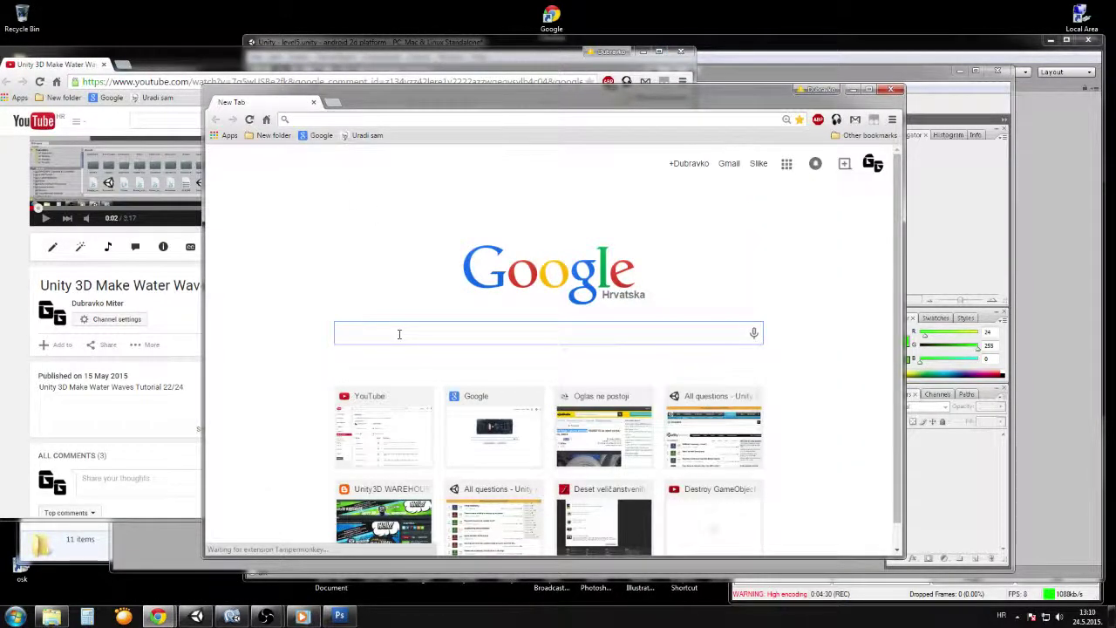
pyautogui.write('GHO')
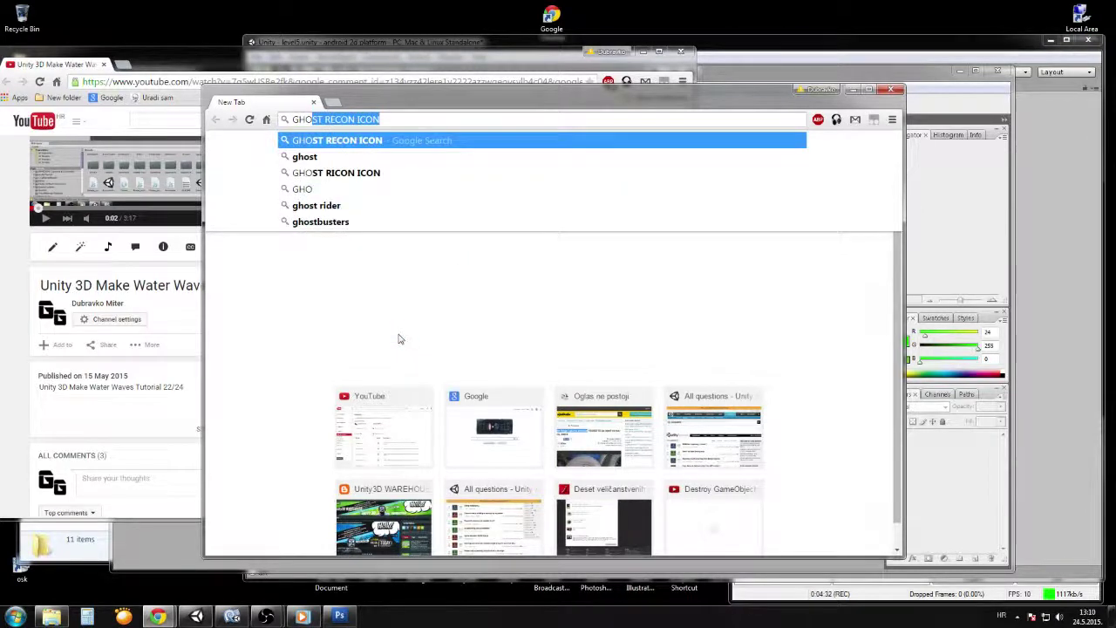
pyautogui.press('Return')
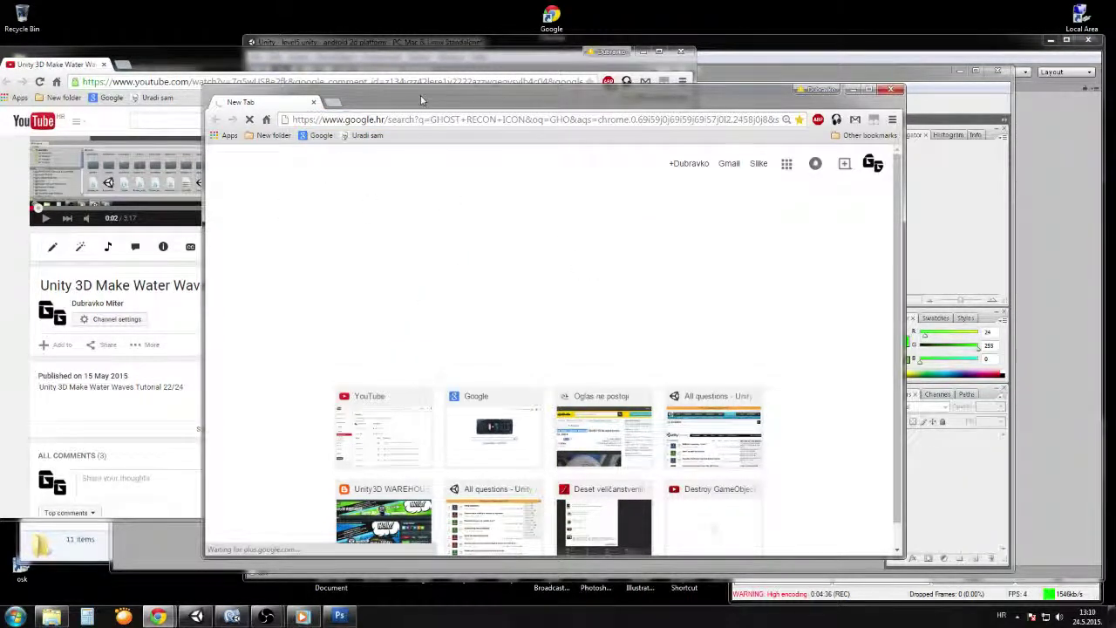
pyautogui.moveTo(422, 99); pyautogui.dragTo(425, 76)
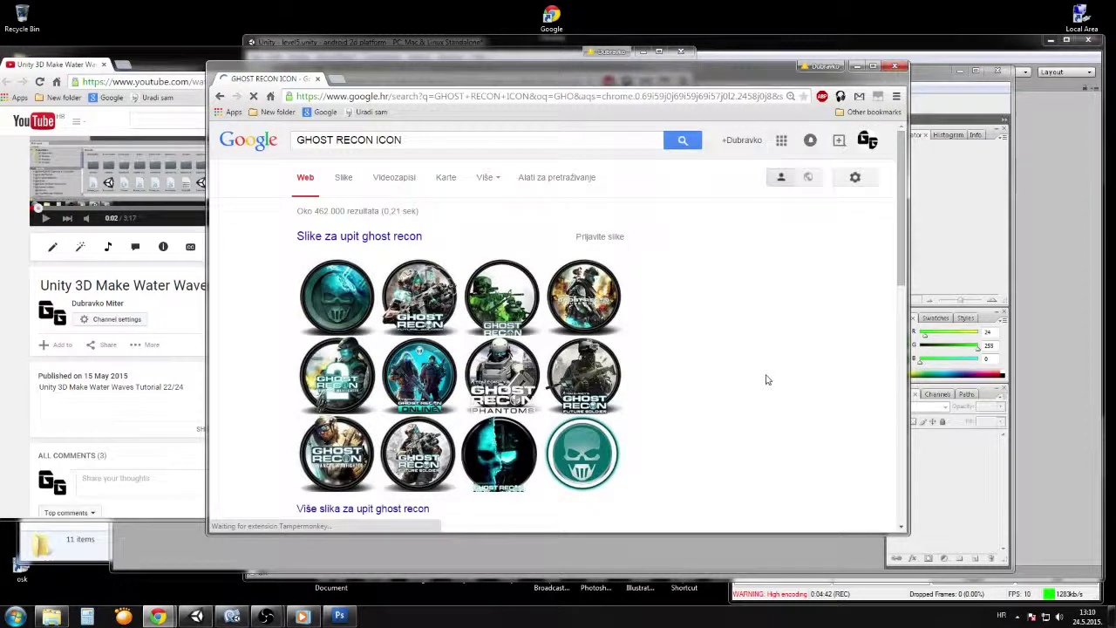
# Step: Open the Ghost Recon Advanced Warfighter 2 icon at full size and save it as a PNG in the level5 pictures folder
pyautogui.scroll(-3, 765, 380)
pyautogui.scroll(2, 758, 374)
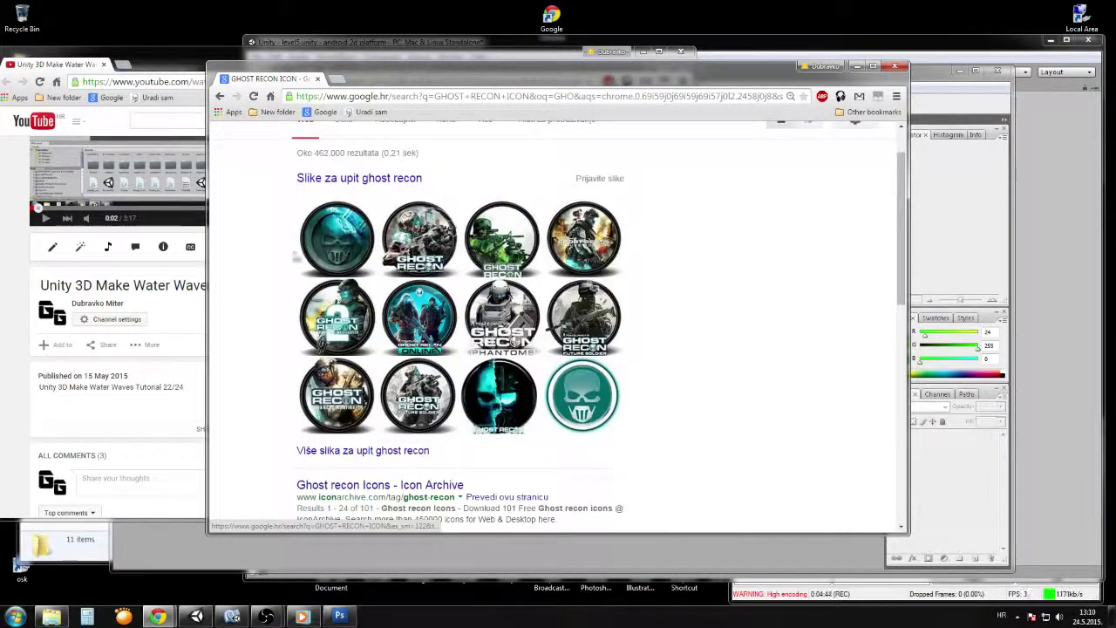
pyautogui.click(325, 319)
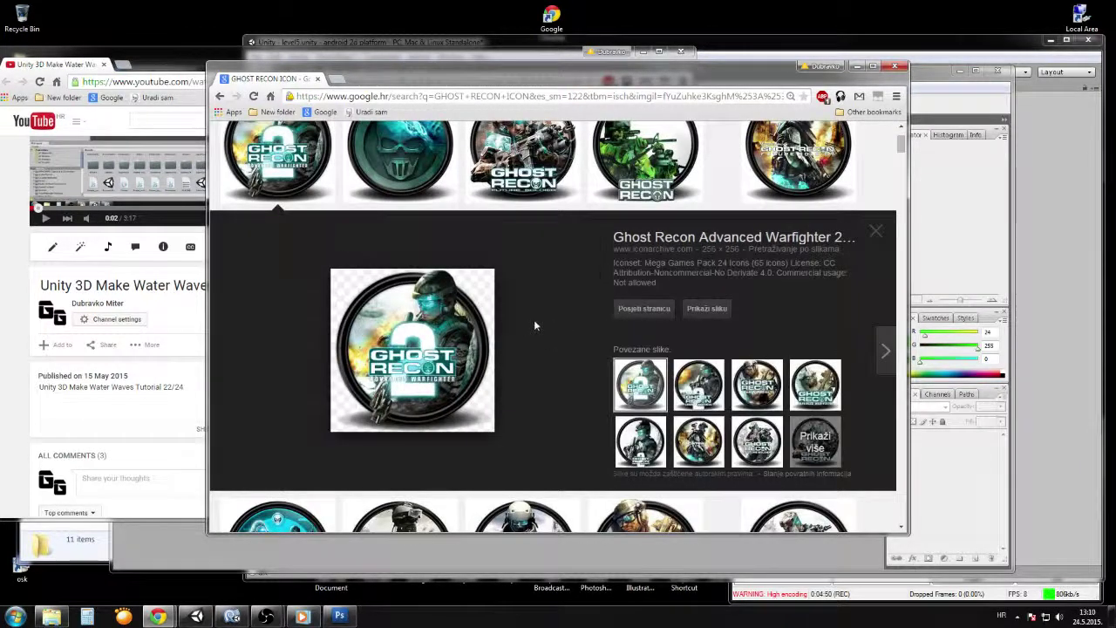
pyautogui.click(717, 315)
pyautogui.rightClick(318, 189)
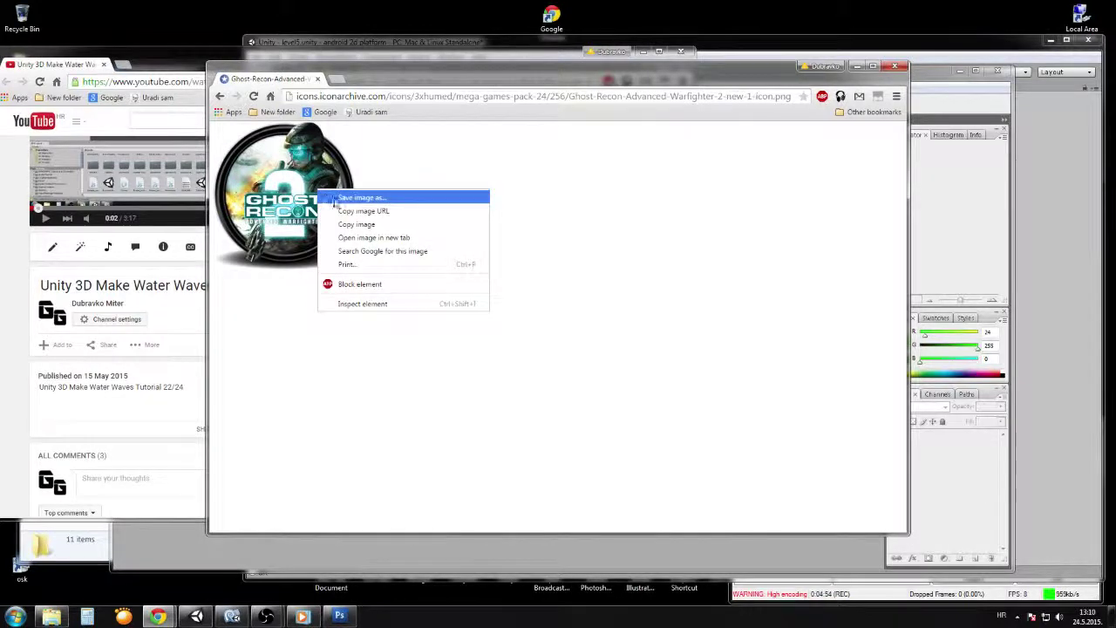
pyautogui.click(330, 198)
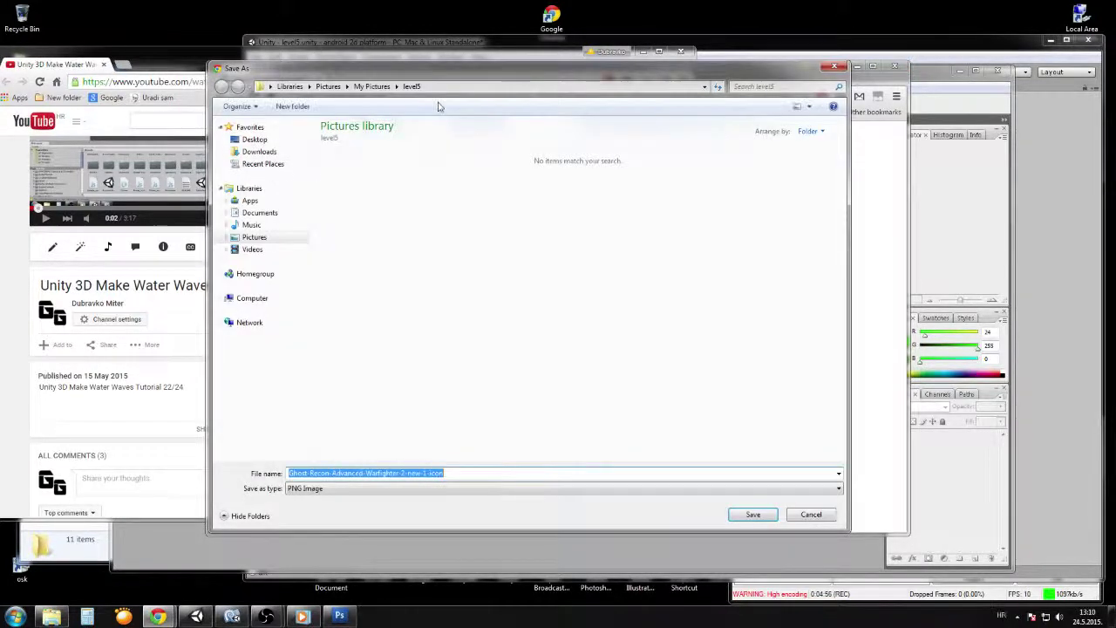
pyautogui.click(753, 514)
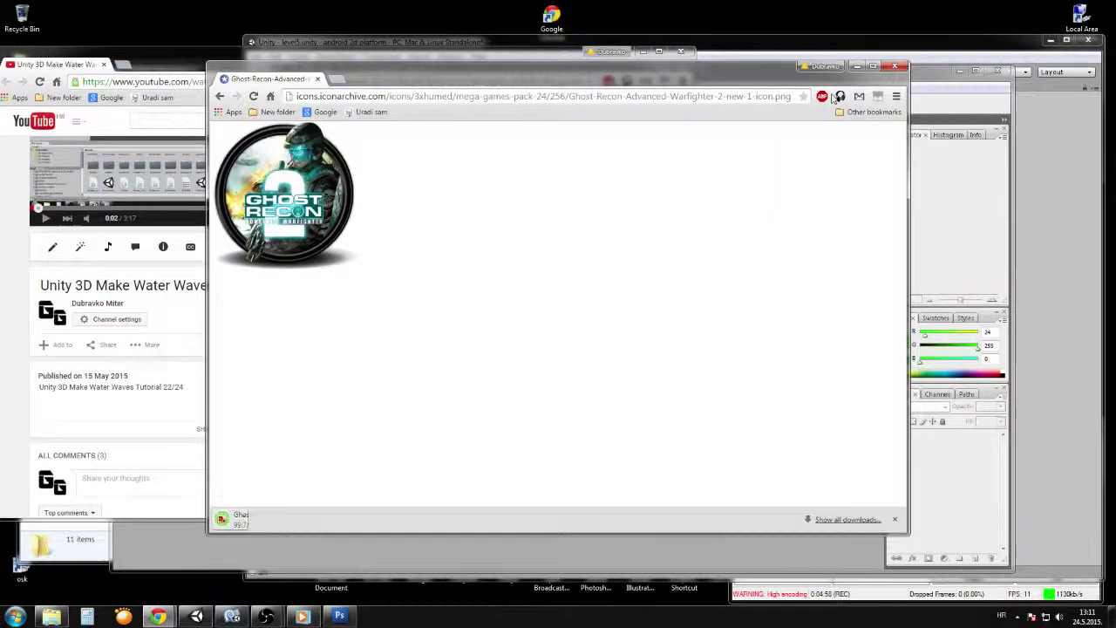
pyautogui.click(892, 69)
# Step: Switch to Photoshop and open the downloaded Ghost Recon Advanced Warfighter 2 icon from the level5 folder
pyautogui.click(844, 47)
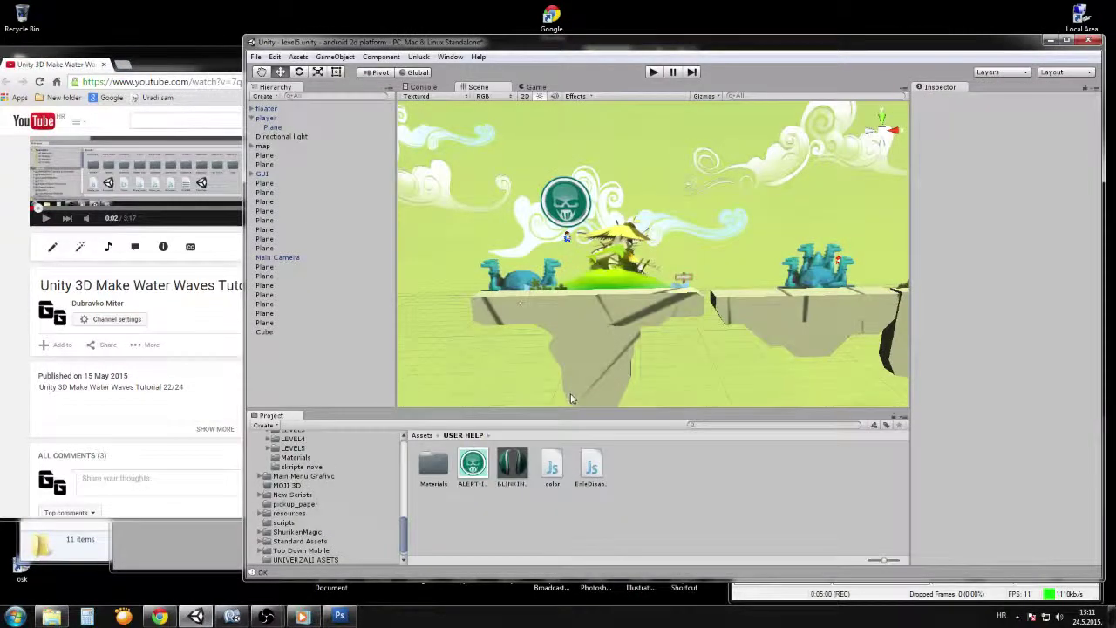
pyautogui.click(61, 609)
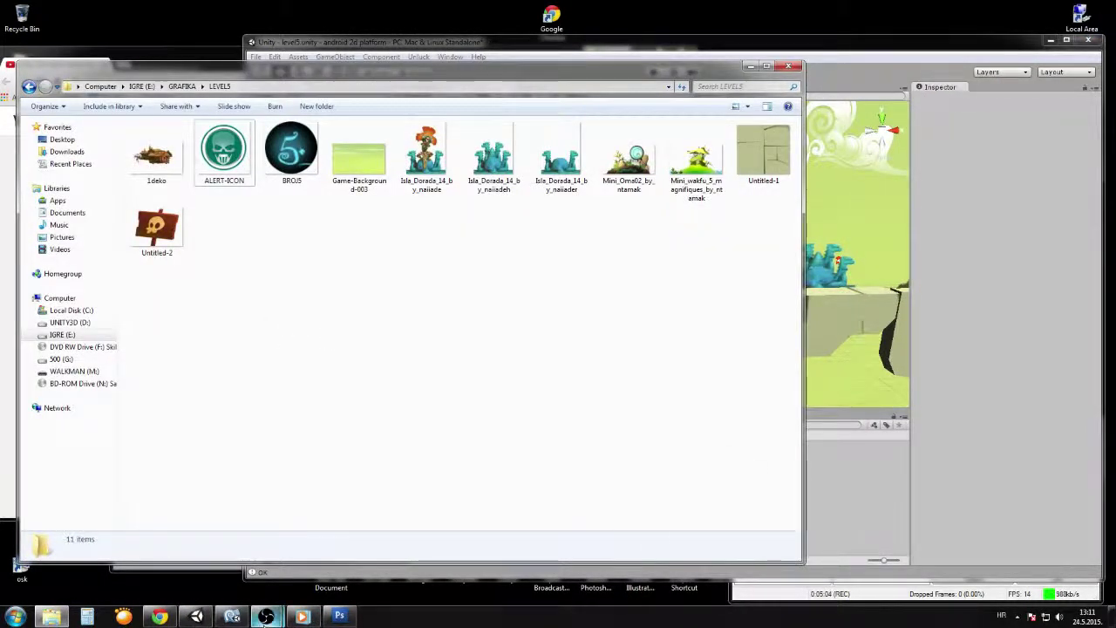
pyautogui.click(339, 615)
pyautogui.click(123, 88)
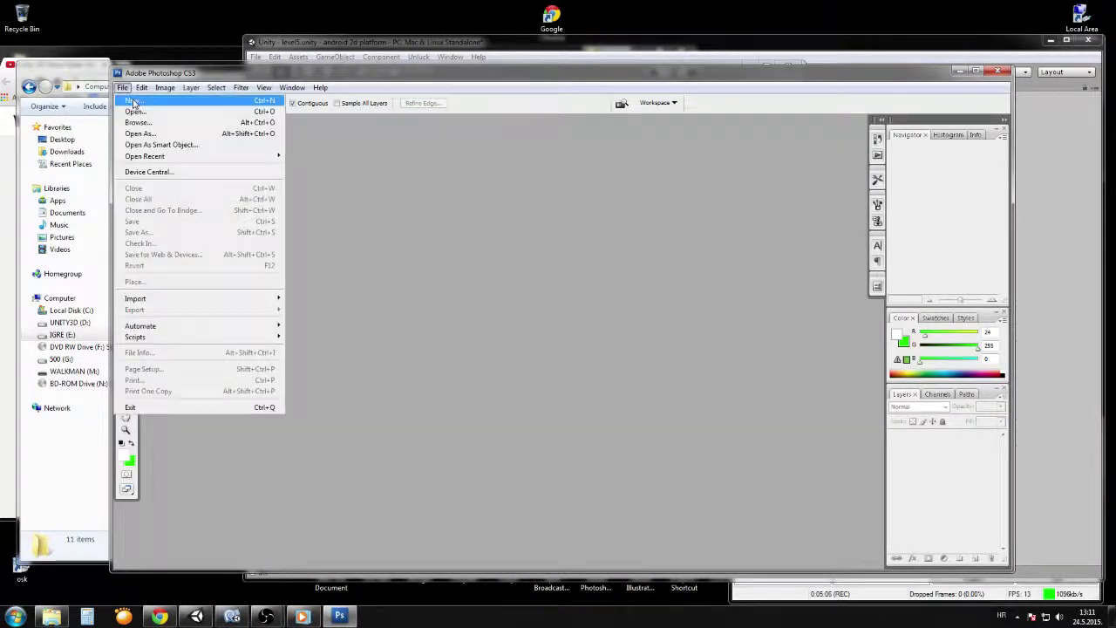
pyautogui.click(137, 111)
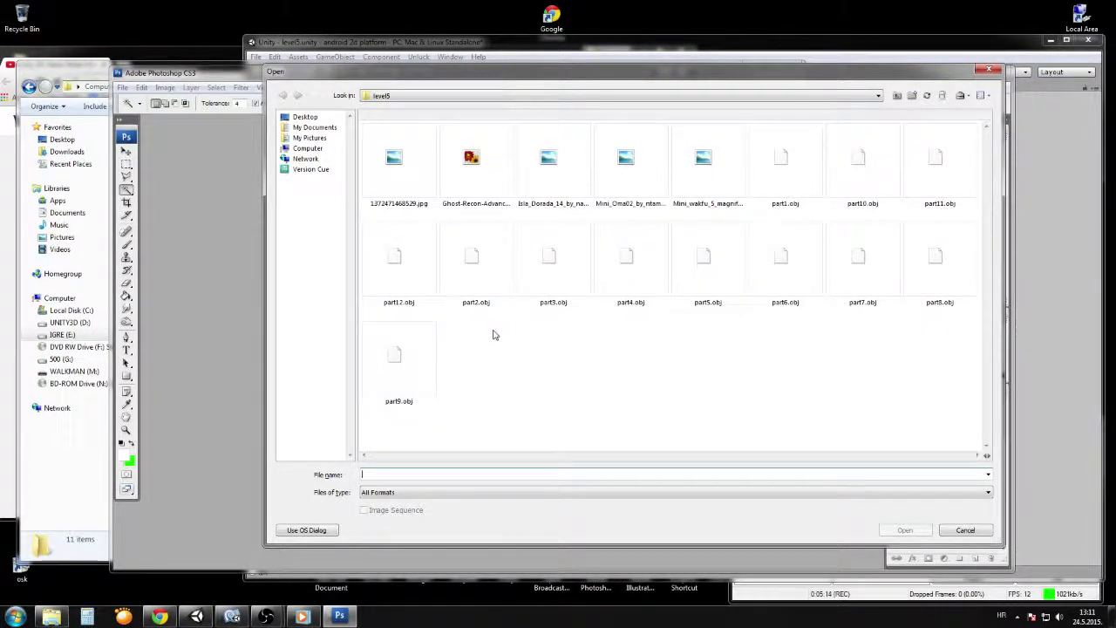
pyautogui.click(608, 177)
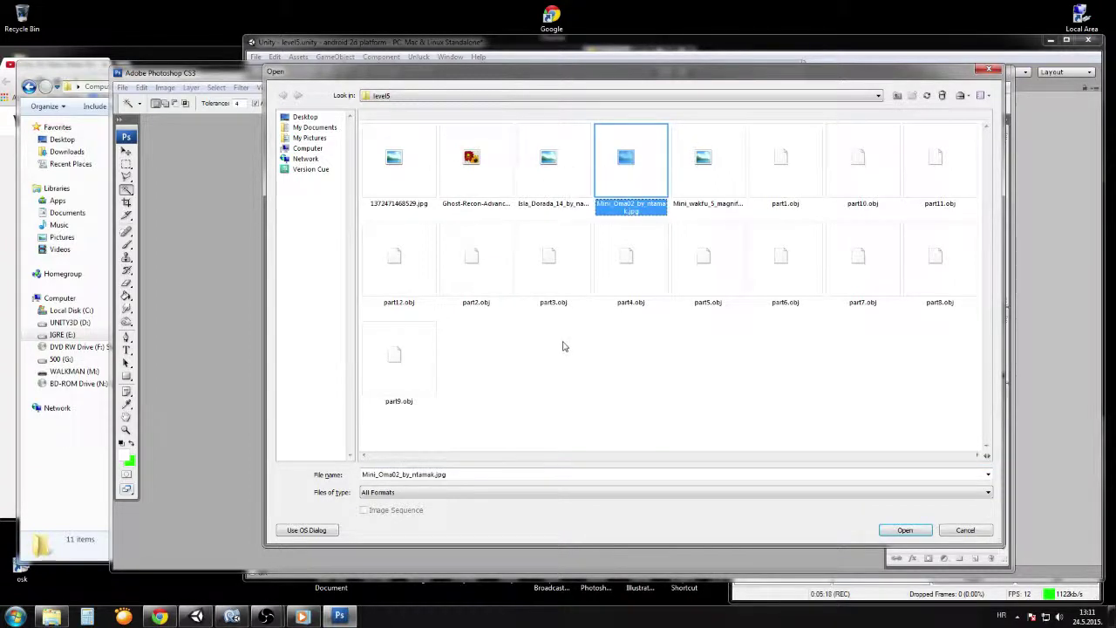
pyautogui.click(983, 96)
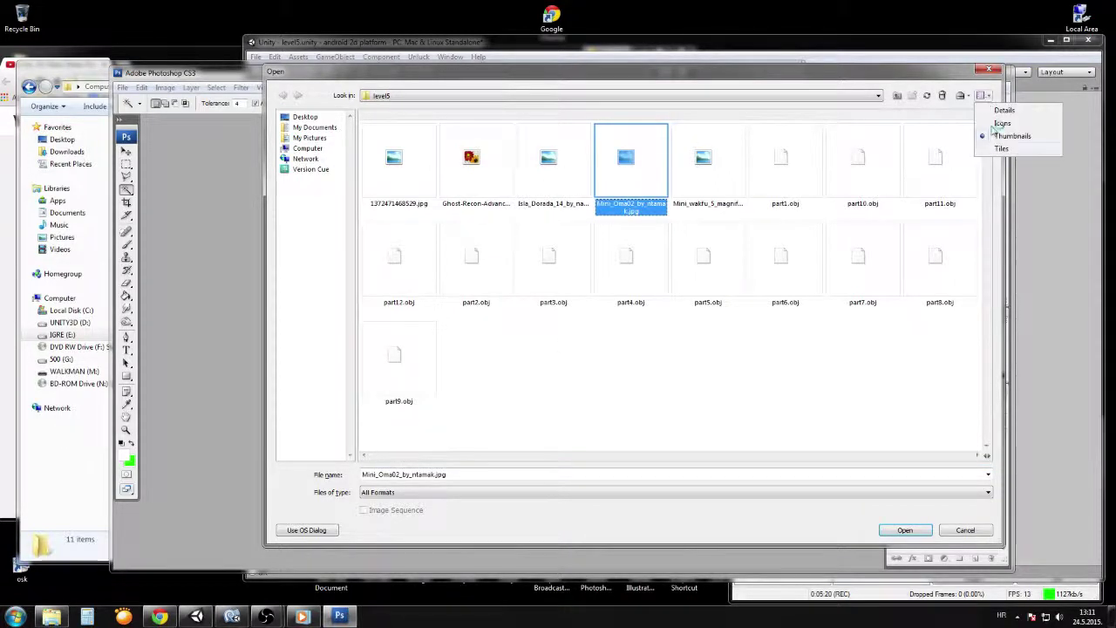
pyautogui.click(749, 386)
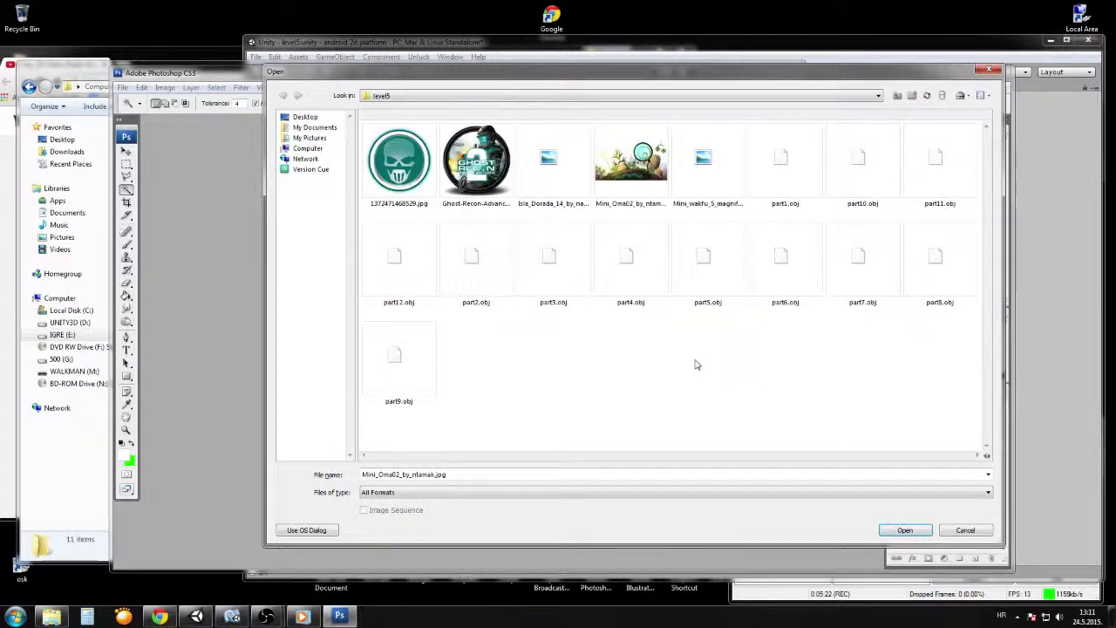
pyautogui.click(462, 187)
pyautogui.click(905, 530)
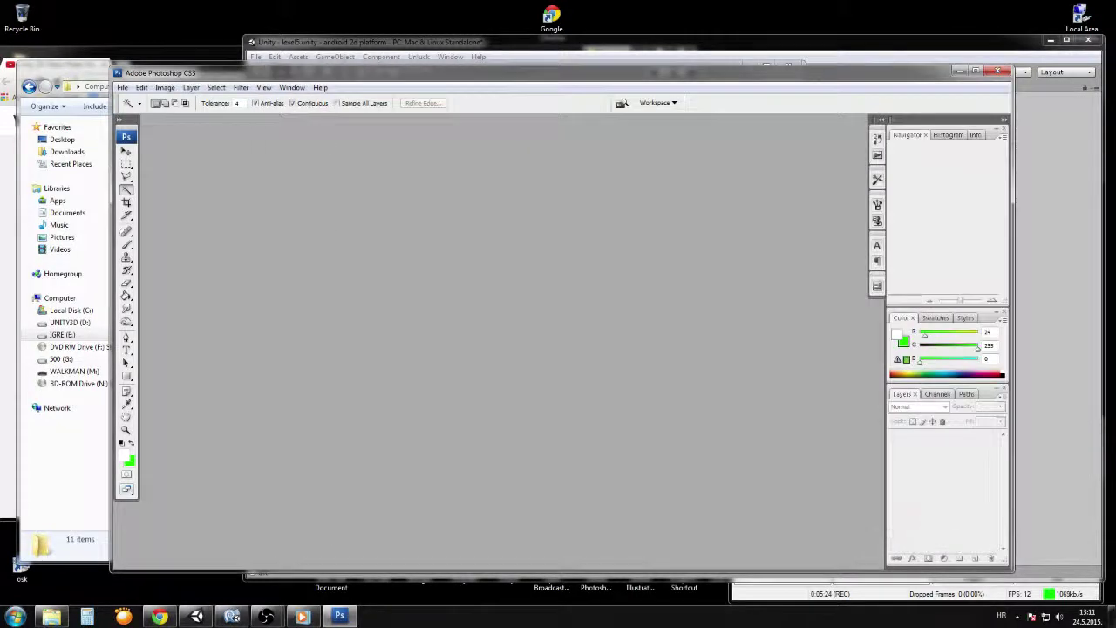
# Step: Resize the Ghost Recon icon image to a document width of 2 cm with proportions constrained
pyautogui.click(164, 88)
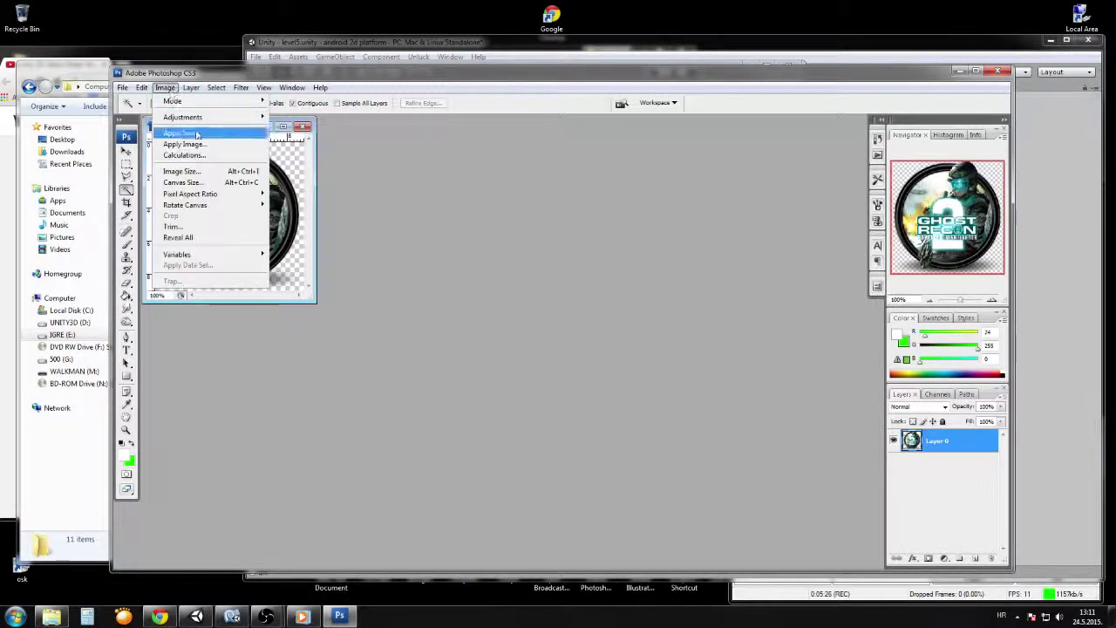
pyautogui.click(212, 169)
pyautogui.doubleClick(600, 349)
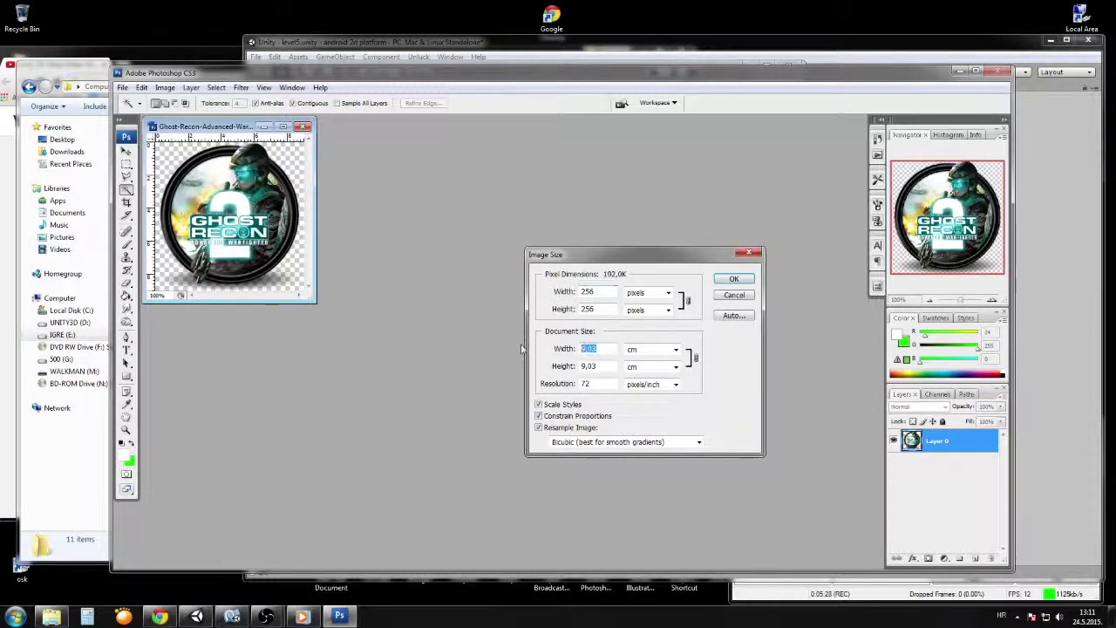
pyautogui.write('2')
pyautogui.press('Return')
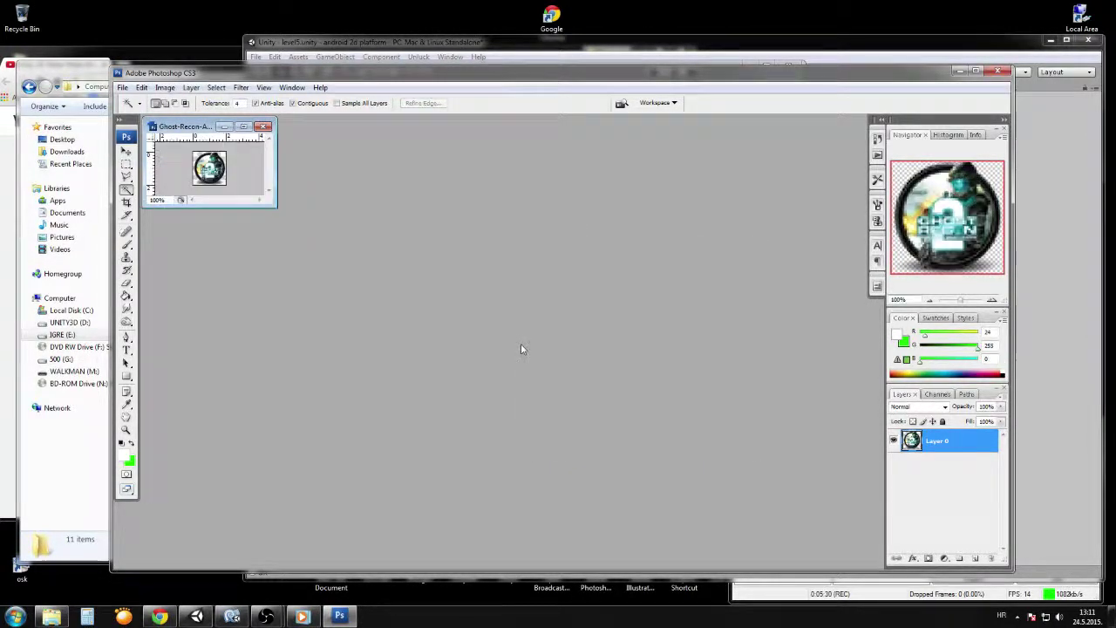
# Step: Export the resized icon for the web as a transparent PNG-24 named TEST2 in the LEVEL5 folder
pyautogui.click(142, 88)
pyautogui.moveTo(125, 89)
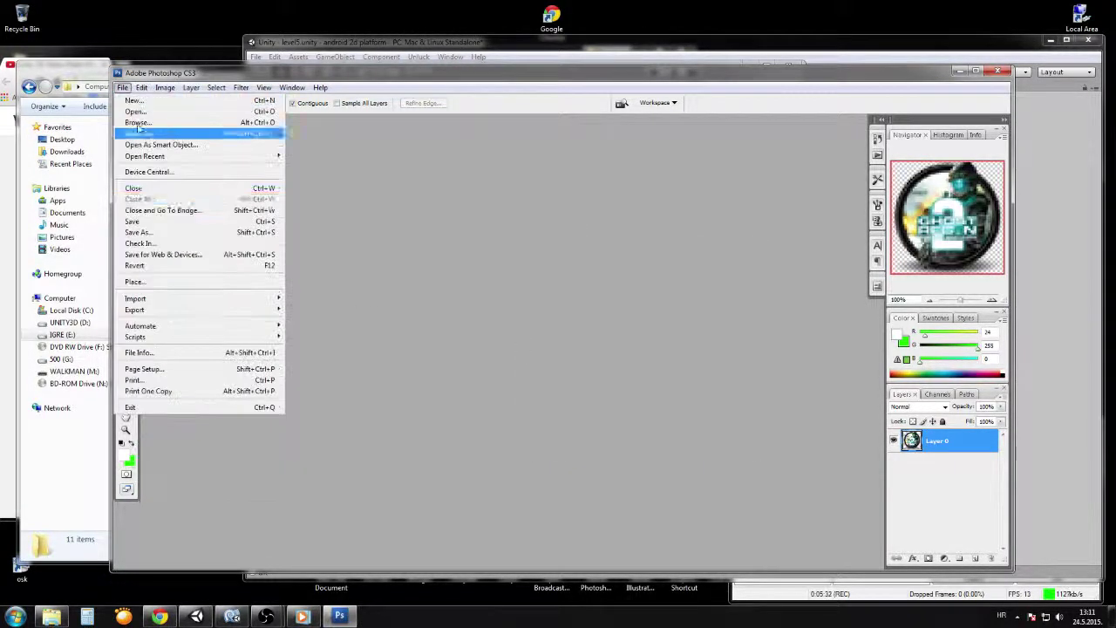
pyautogui.click(177, 255)
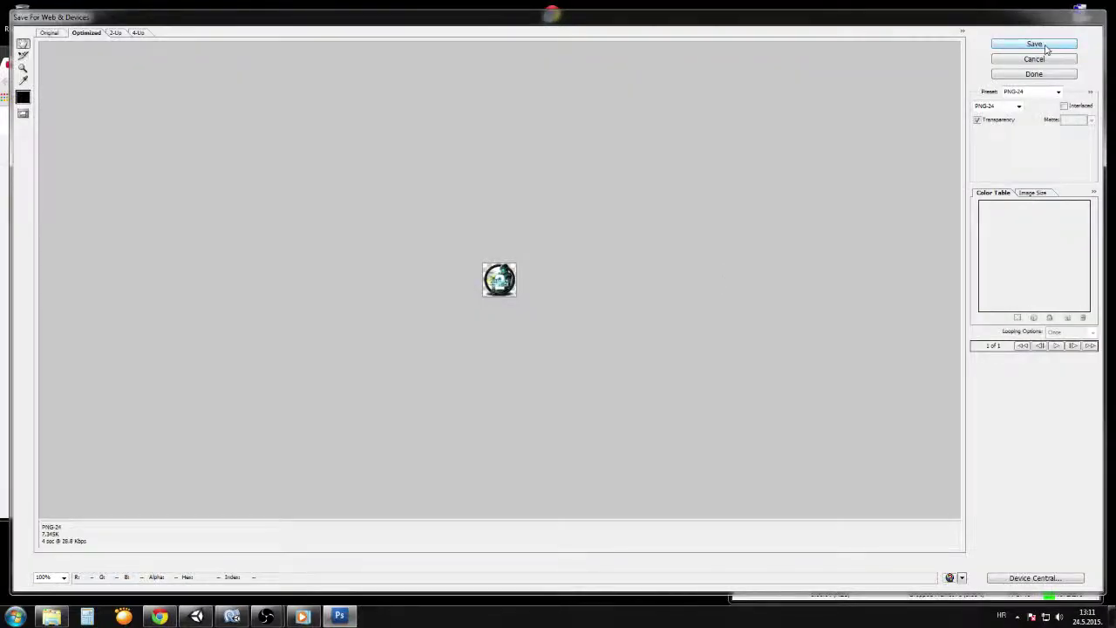
pyautogui.press('Return')
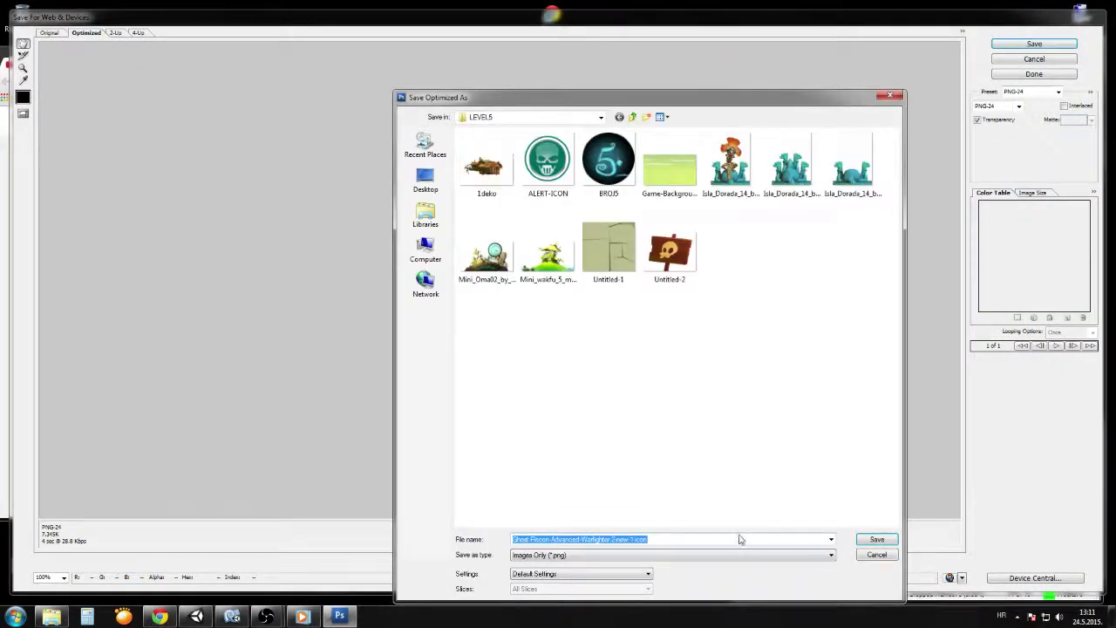
pyautogui.write('TEST2')
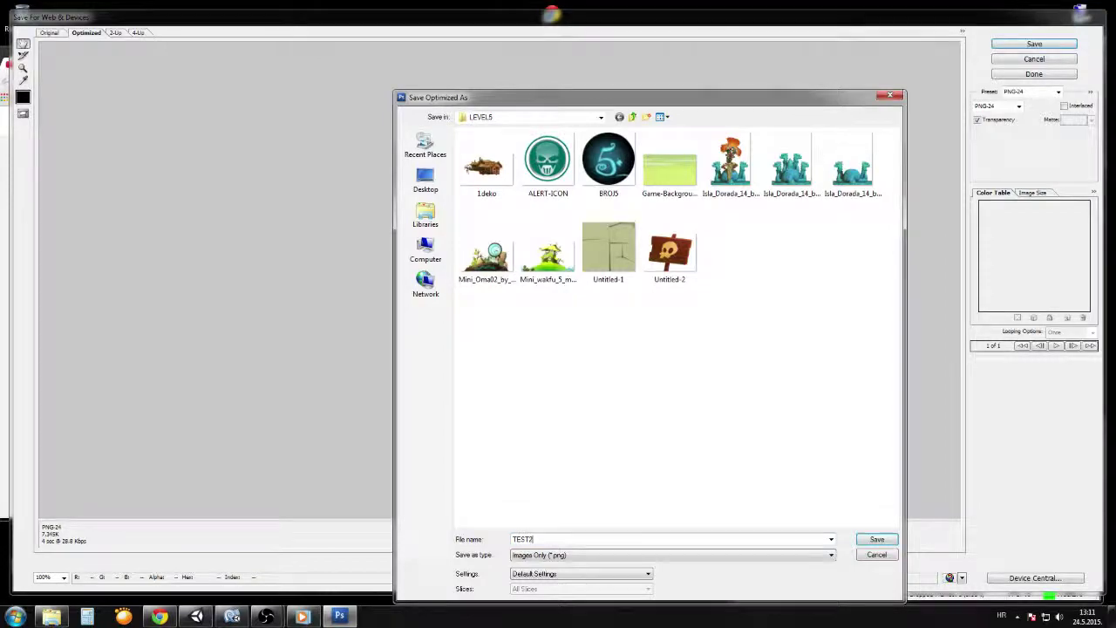
pyautogui.press('Return')
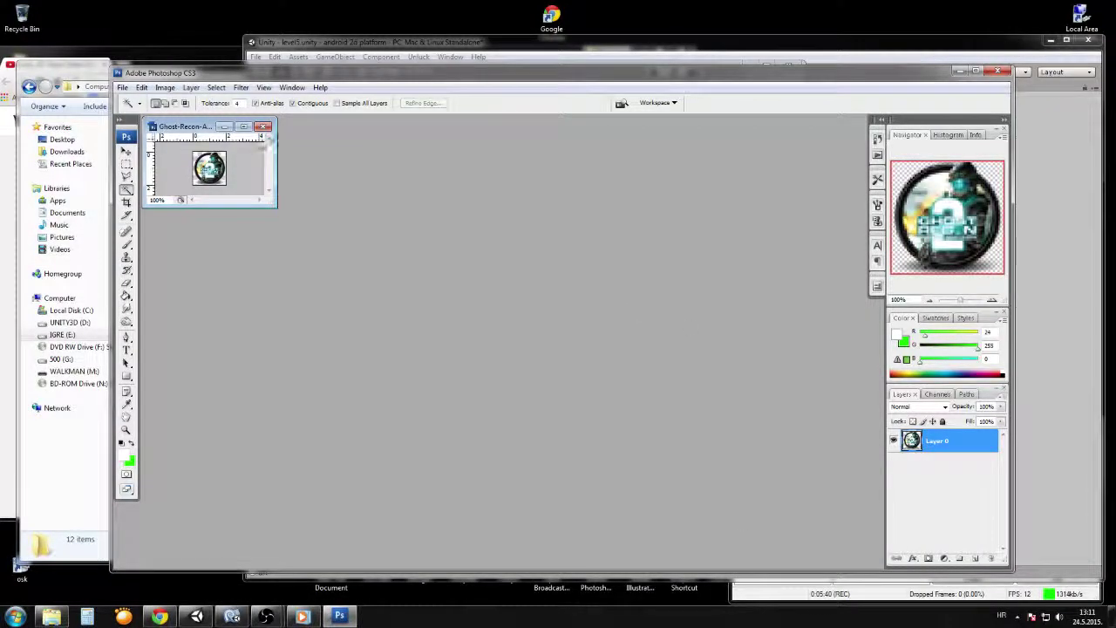
# Step: Close the icon document without saving its changes and exit Photoshop
pyautogui.click(262, 126)
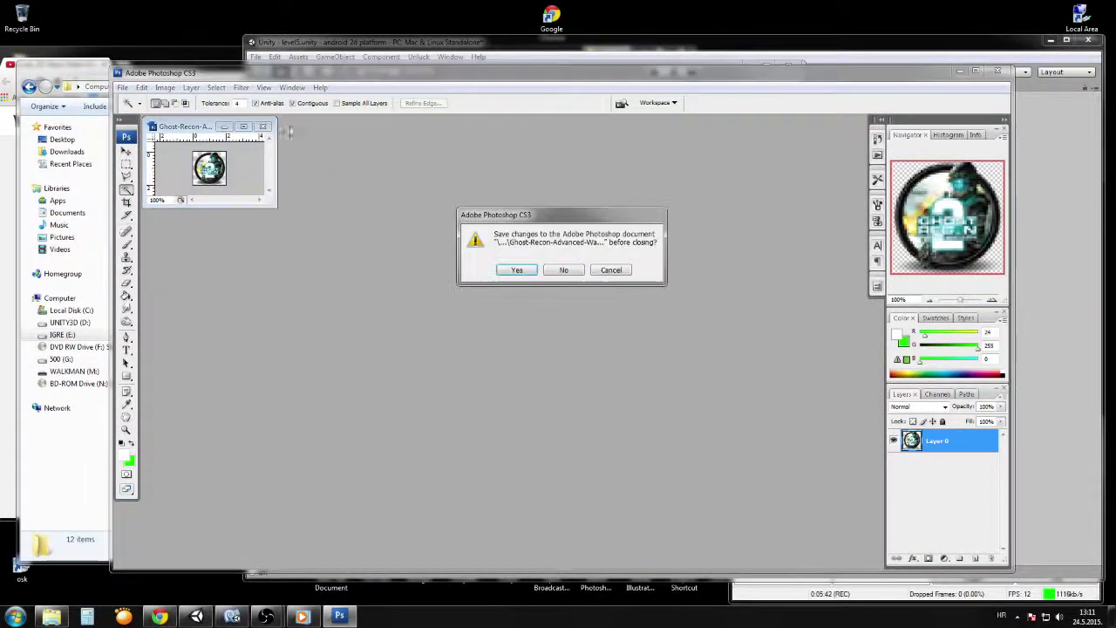
pyautogui.click(564, 270)
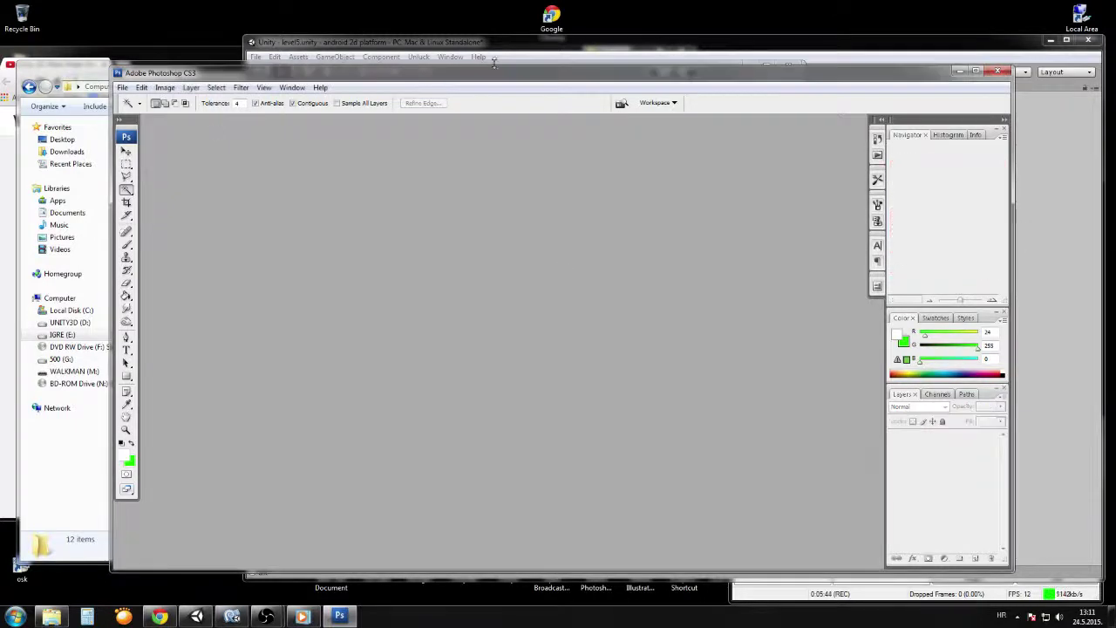
pyautogui.click(998, 71)
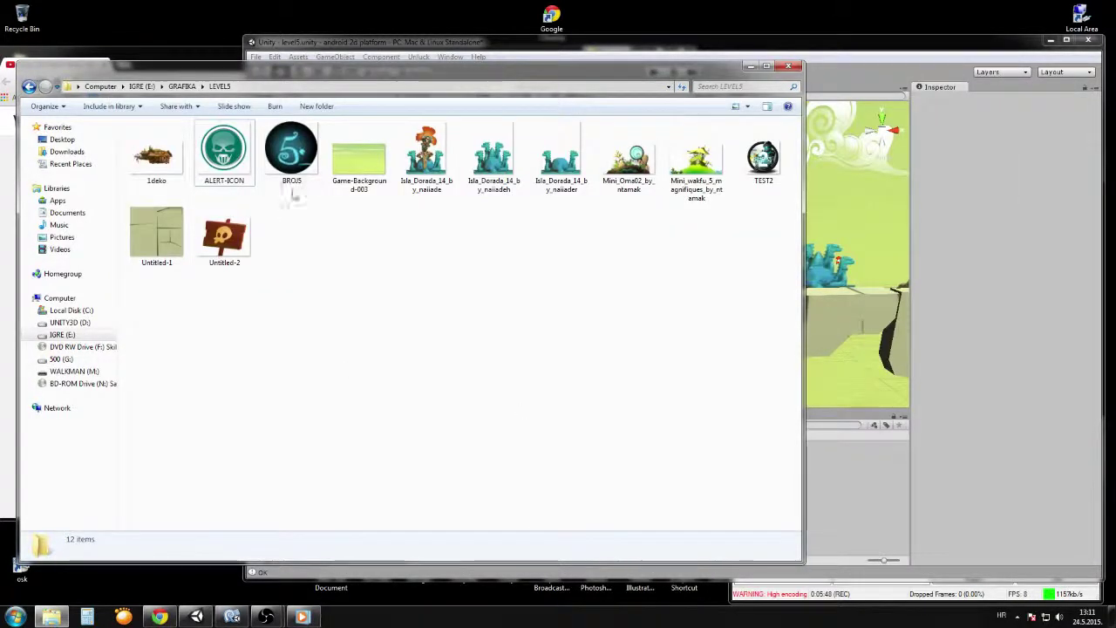
# Step: Import the TEST2 image from the LEVEL5 folder into the USER HELP assets folder of the Unity project
pyautogui.click(763, 166)
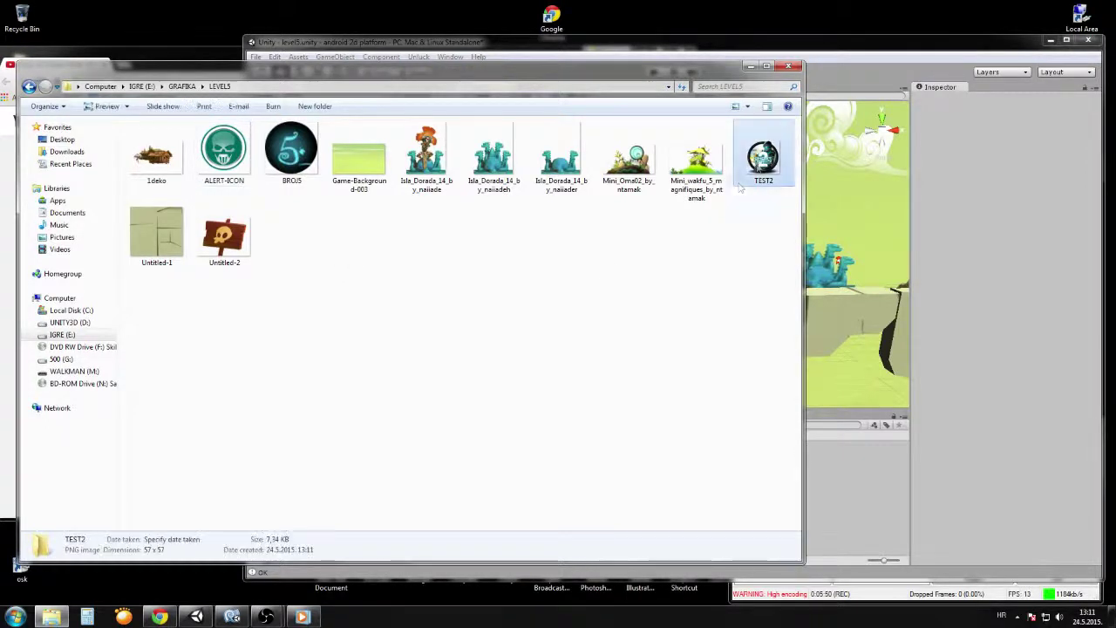
pyautogui.click(836, 490)
pyautogui.click(184, 381)
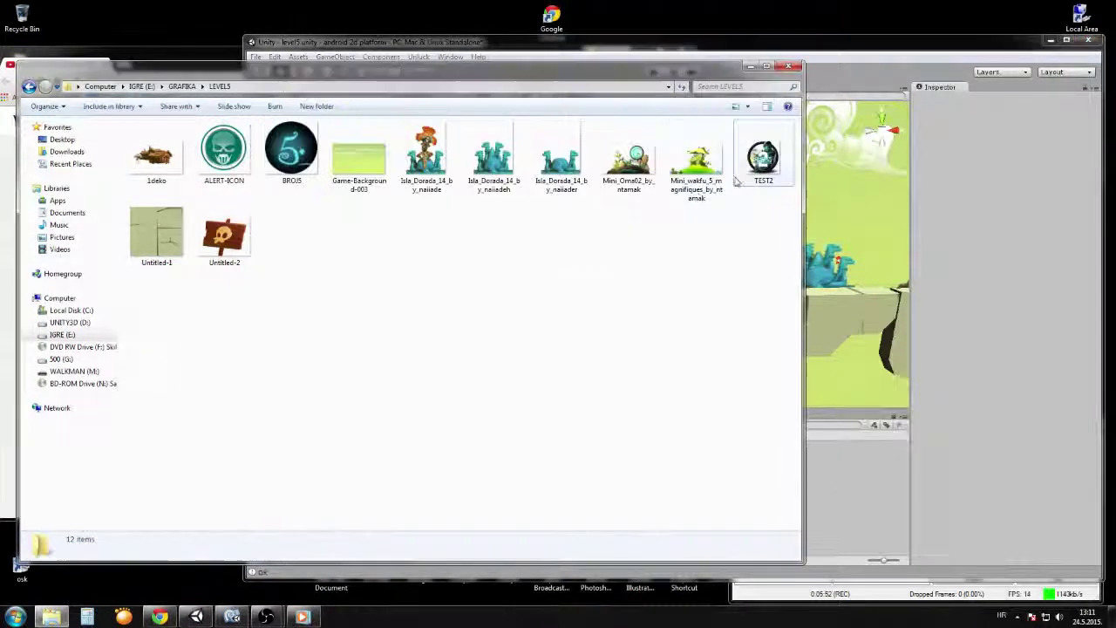
pyautogui.moveTo(760, 166); pyautogui.dragTo(852, 528)
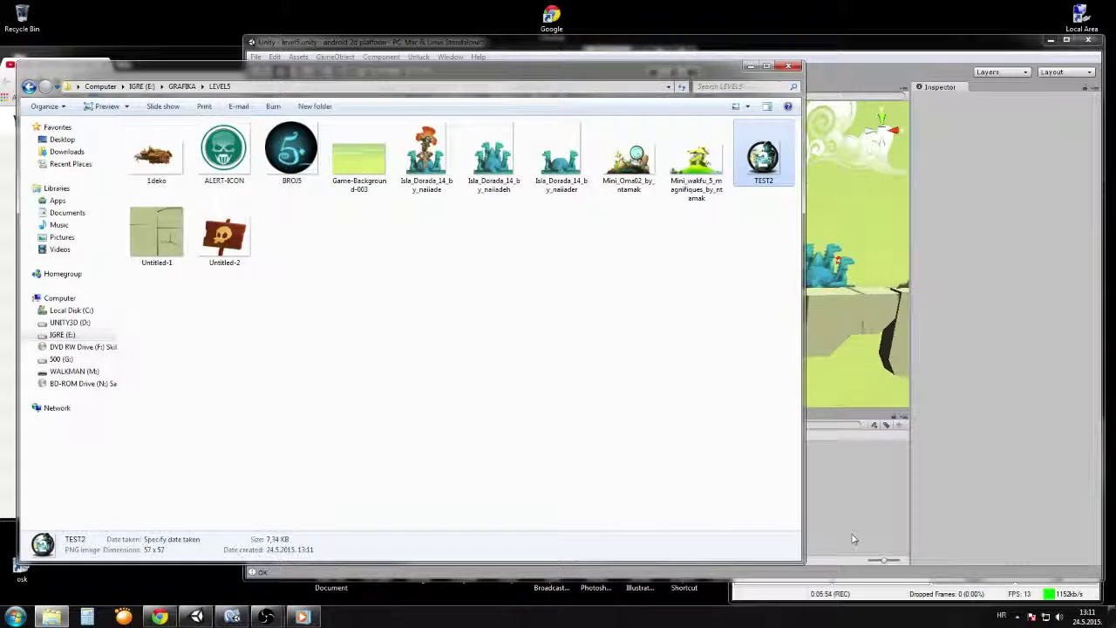
pyautogui.click(854, 539)
pyautogui.click(636, 477)
pyautogui.scroll(6, 602, 248)
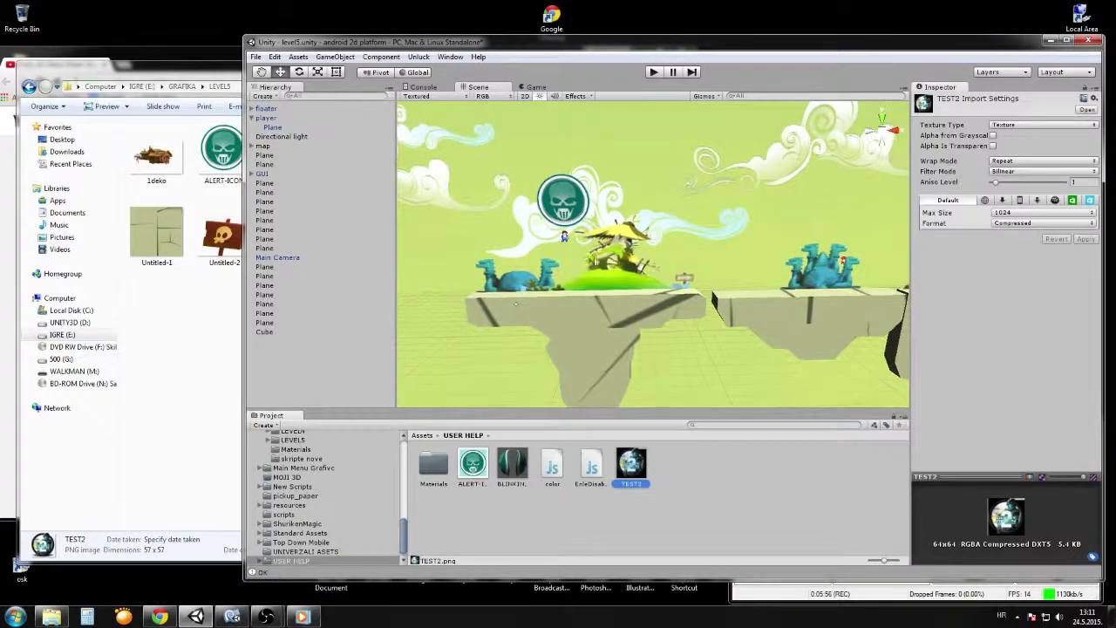
pyautogui.moveTo(545, 264); pyautogui.dragTo(651, 302, button='middle')
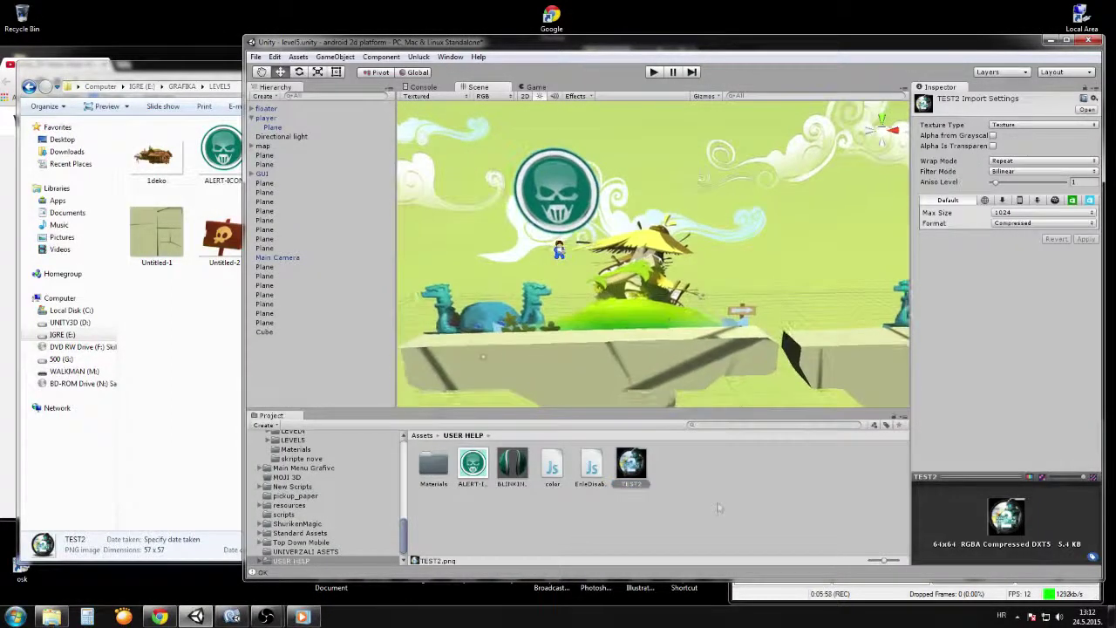
# Step: Create a material named BLIK2MAT in the USER HELP folder and assign TEST2 as its base texture
pyautogui.click(718, 504)
pyautogui.rightClick(710, 477)
pyautogui.rightClick(695, 504)
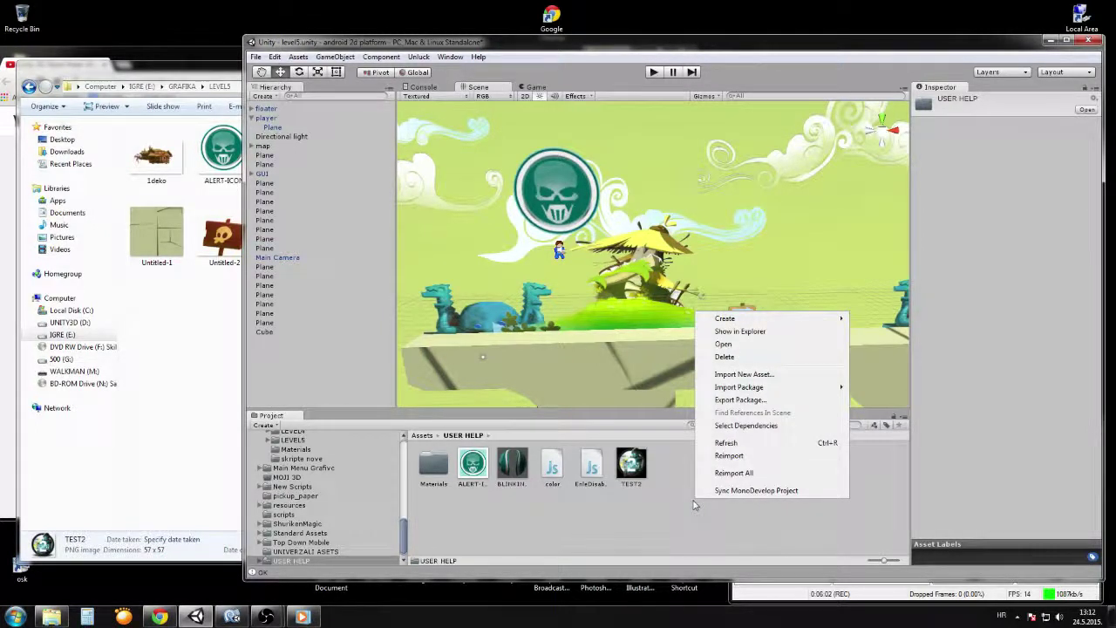
pyautogui.moveTo(775, 327)
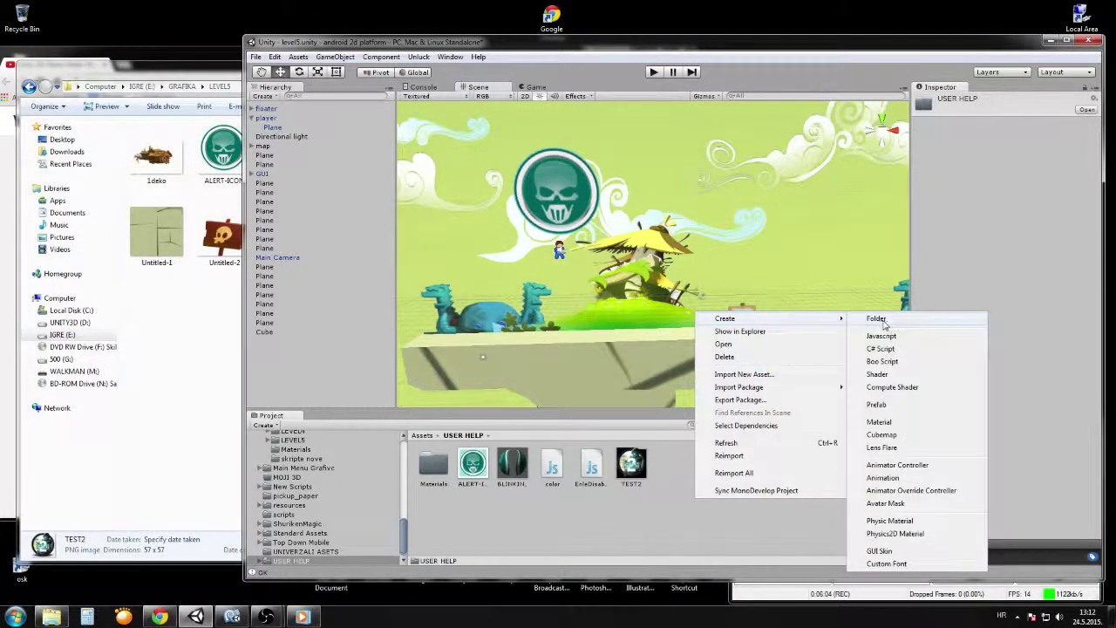
pyautogui.click(879, 422)
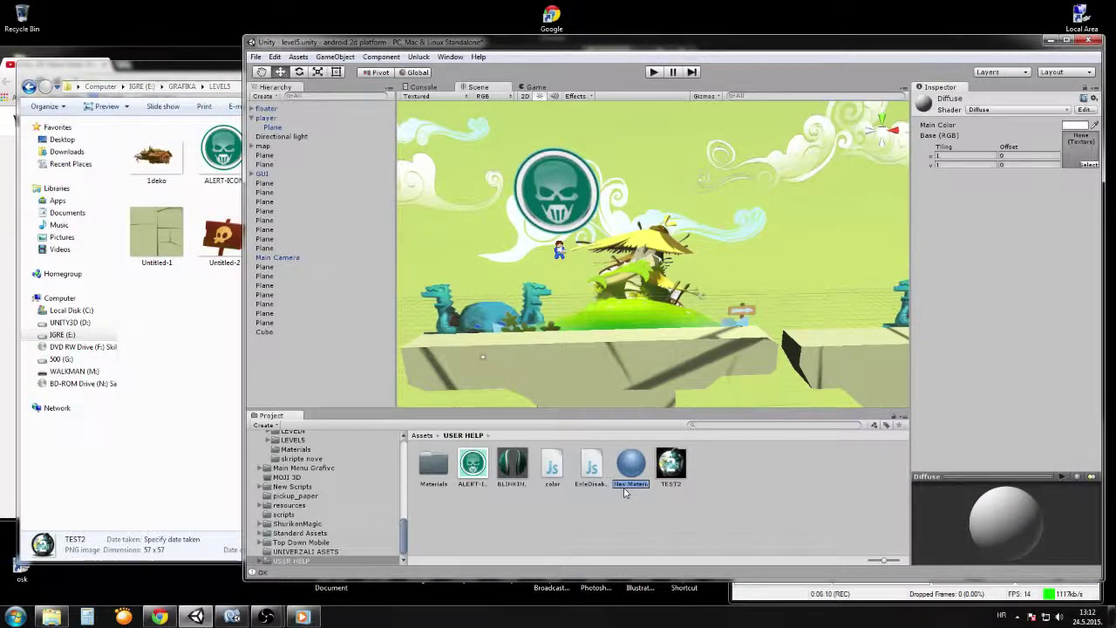
pyautogui.write('N')
pyautogui.press('Return')
pyautogui.moveTo(685, 468); pyautogui.dragTo(1082, 148)
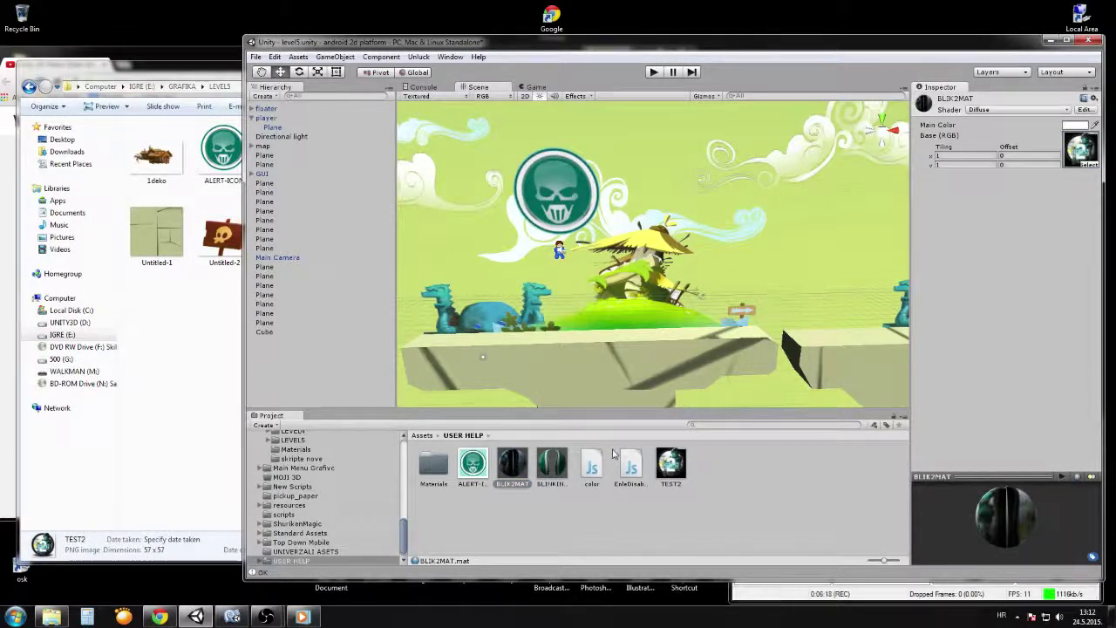
# Step: Check the shader of the BLINKIN HEAD material and set BLIK2MAT's shader to Transparent/Bumped Diffuse as well
pyautogui.click(551, 465)
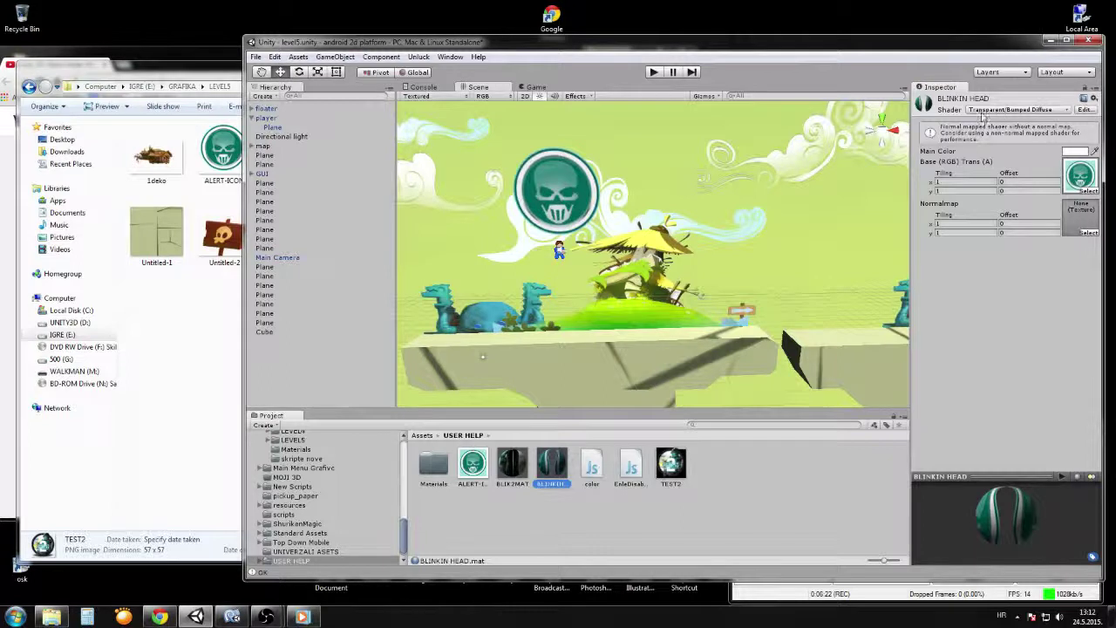
pyautogui.click(515, 467)
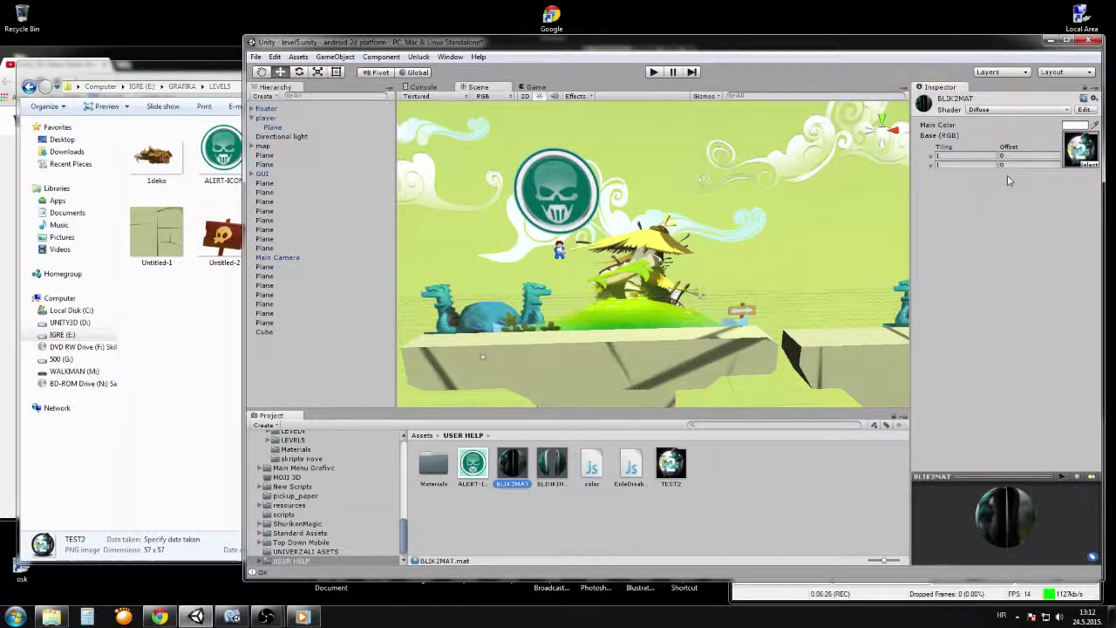
pyautogui.click(1033, 114)
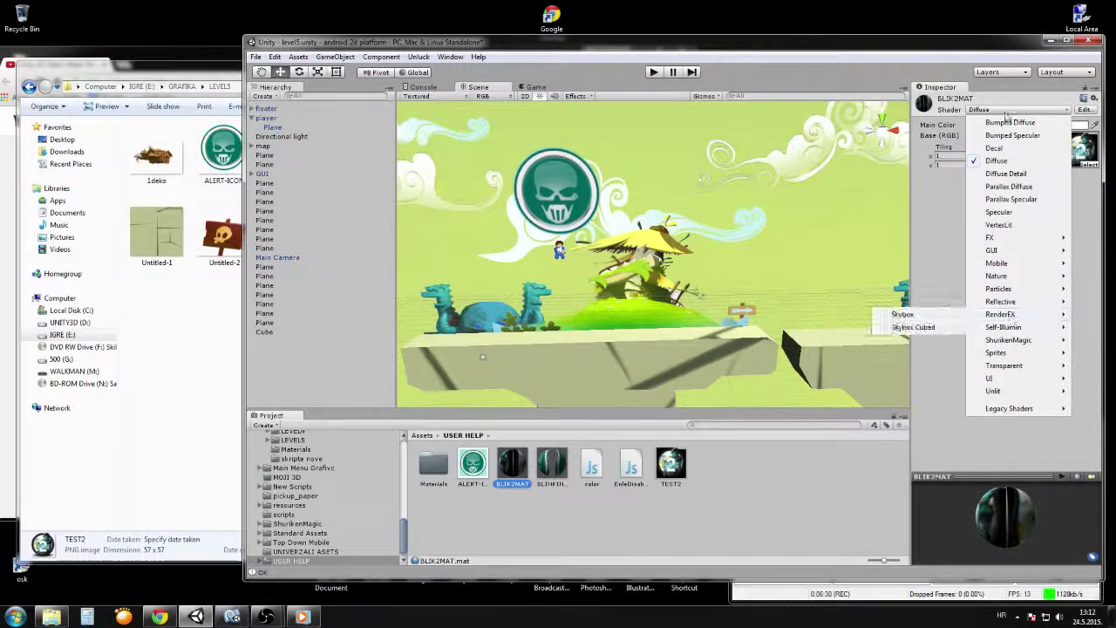
pyautogui.click(549, 490)
pyautogui.click(517, 480)
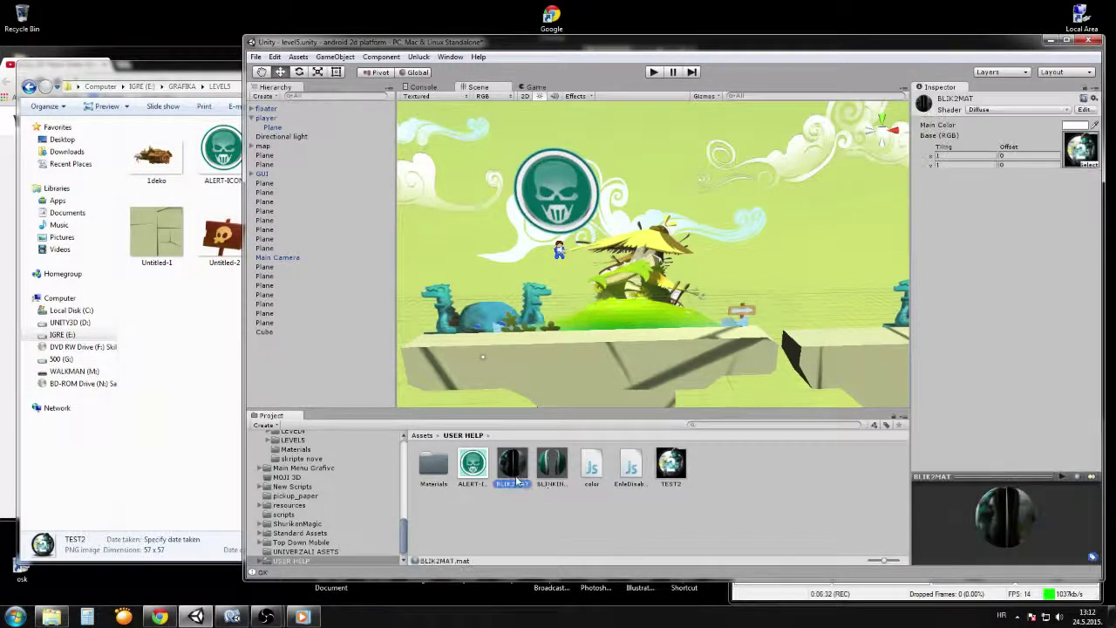
pyautogui.click(1038, 110)
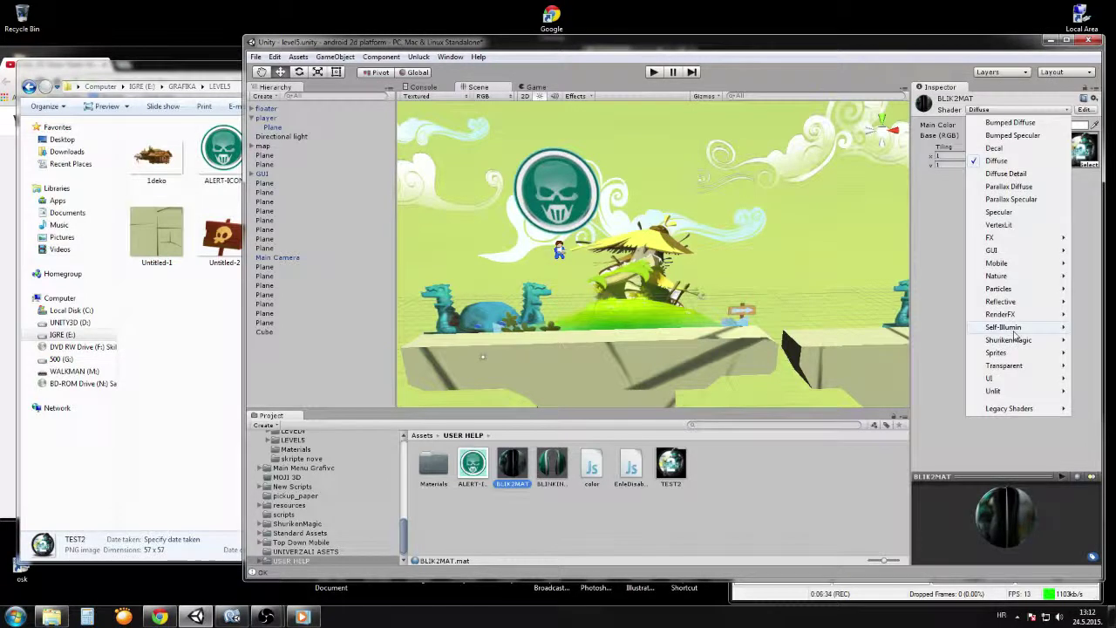
pyautogui.moveTo(1006, 365)
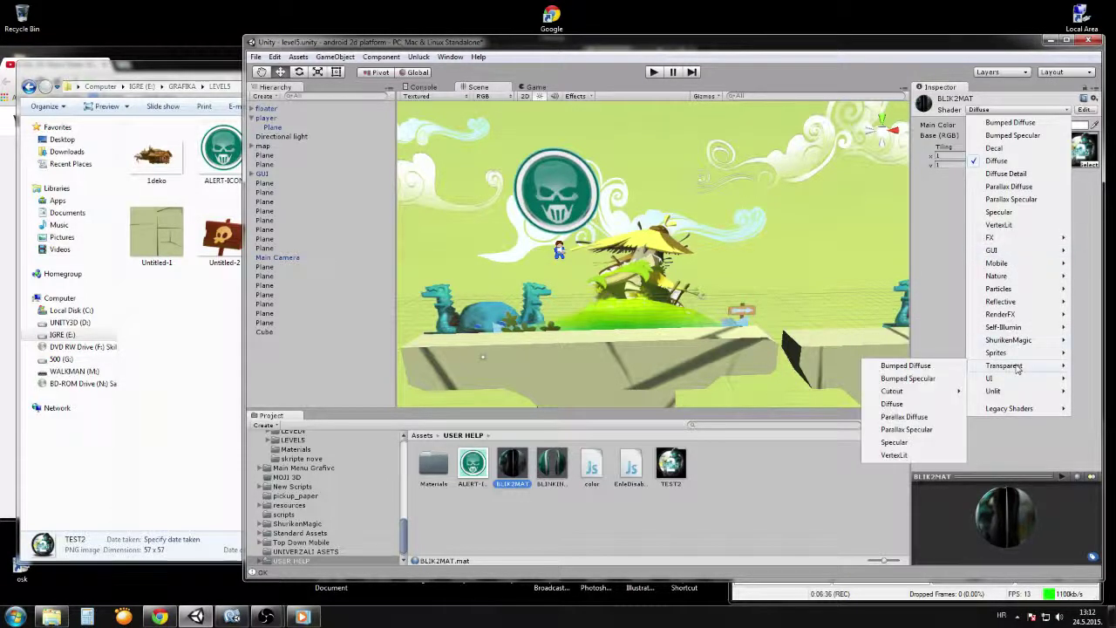
pyautogui.click(911, 366)
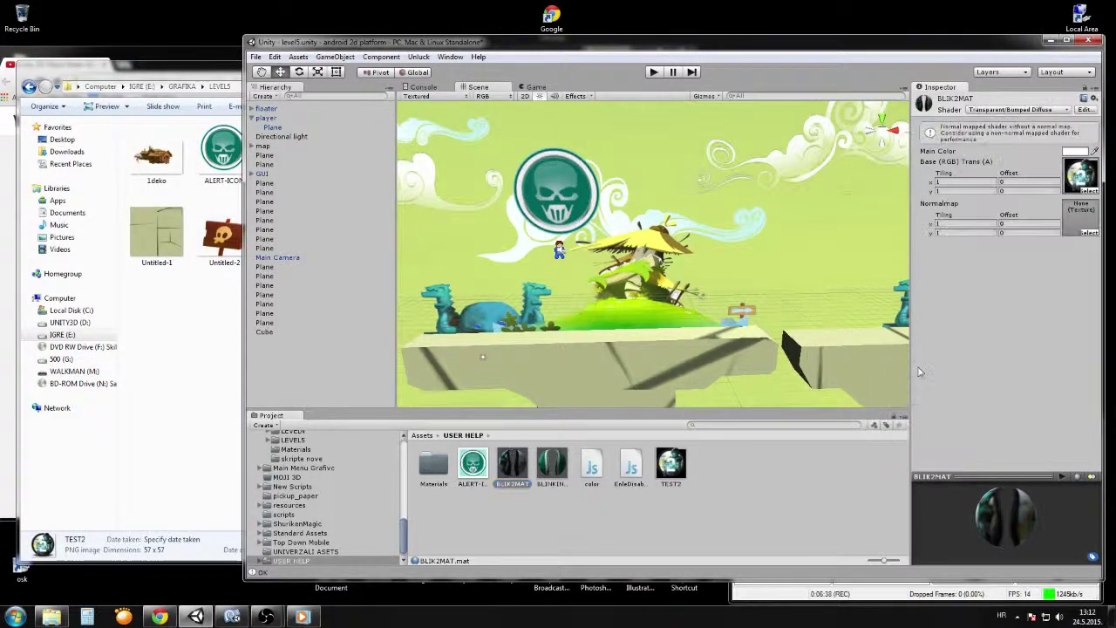
# Step: Delete the existing skull icon Plane under the player object, accepting the loss of the prefab connection
pyautogui.click(552, 470)
pyautogui.click(271, 129)
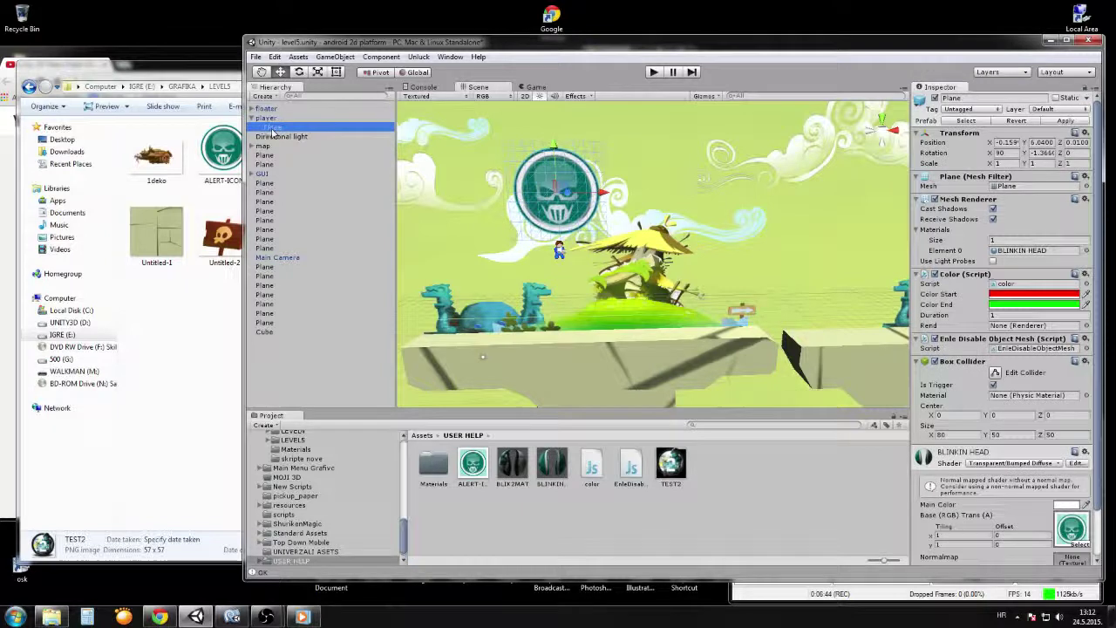
pyautogui.rightClick(270, 128)
pyautogui.click(300, 192)
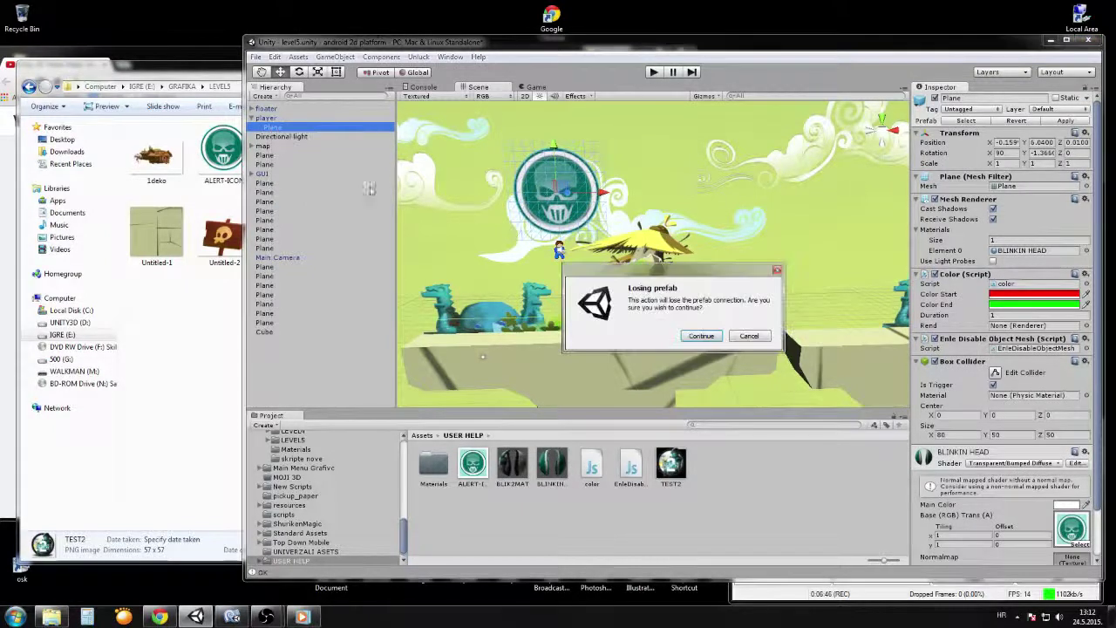
pyautogui.click(702, 337)
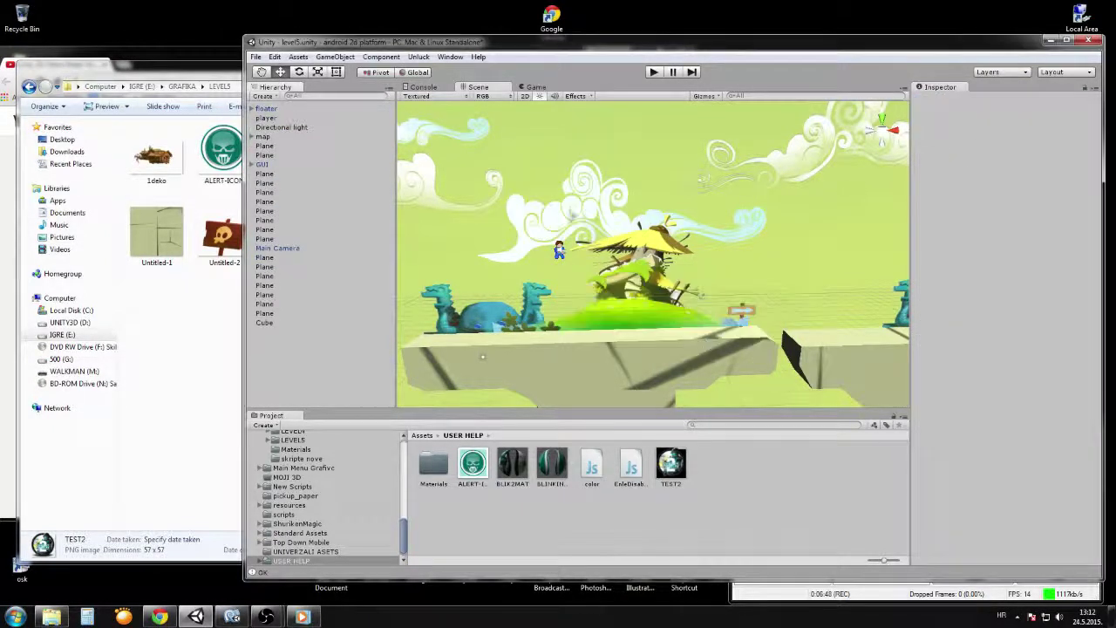
# Step: Add a new 3D Plane to the scene and set its rotation to X 90 and Y 180
pyautogui.click(335, 57)
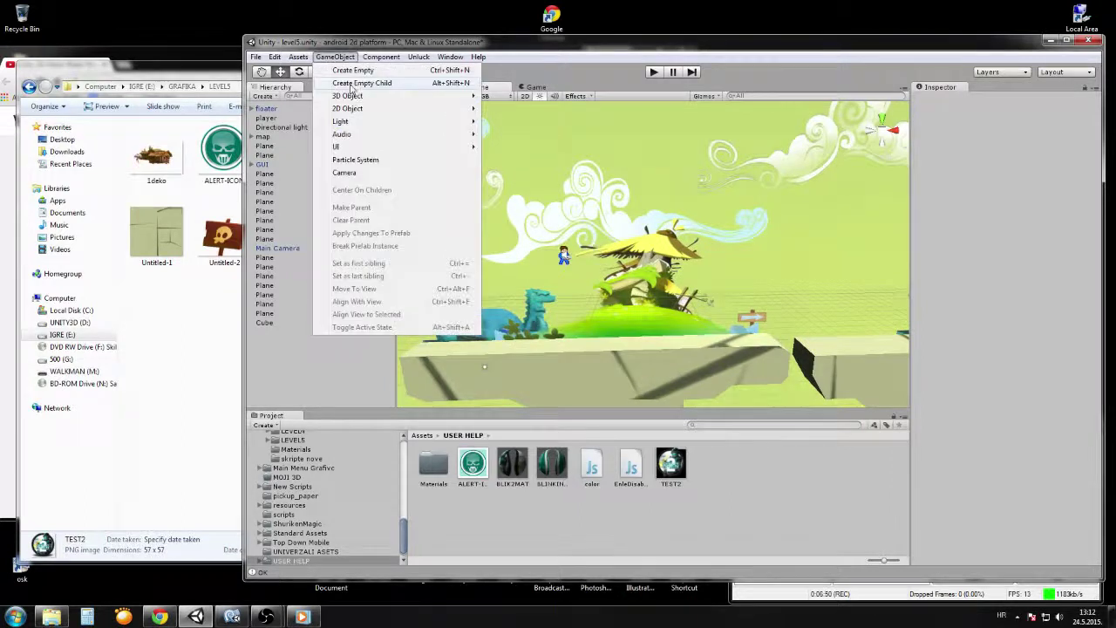
pyautogui.moveTo(368, 96)
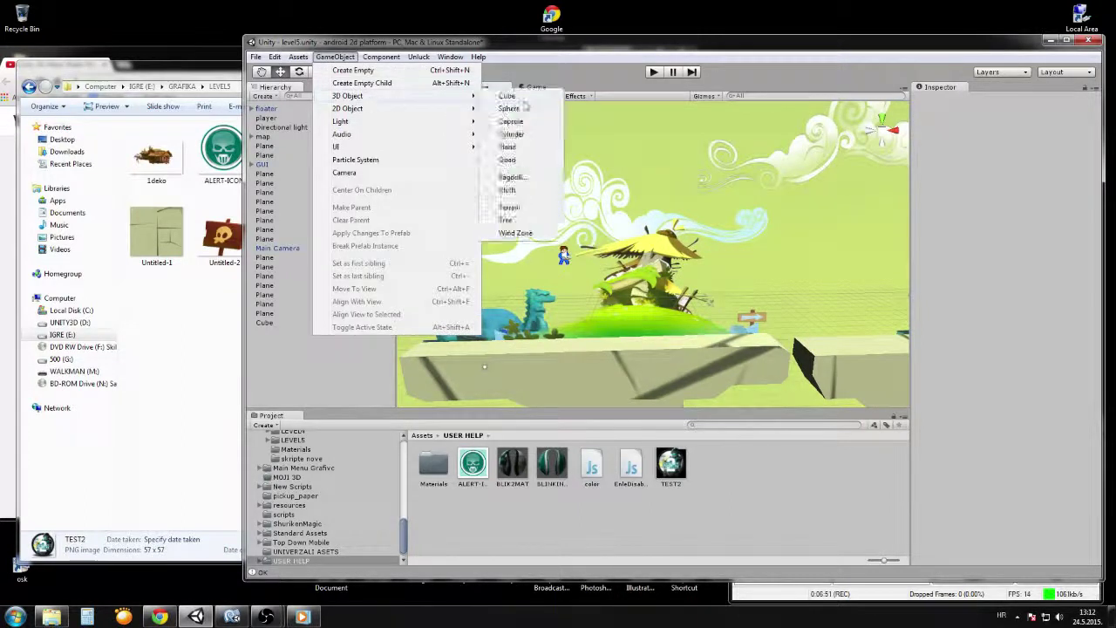
pyautogui.click(519, 146)
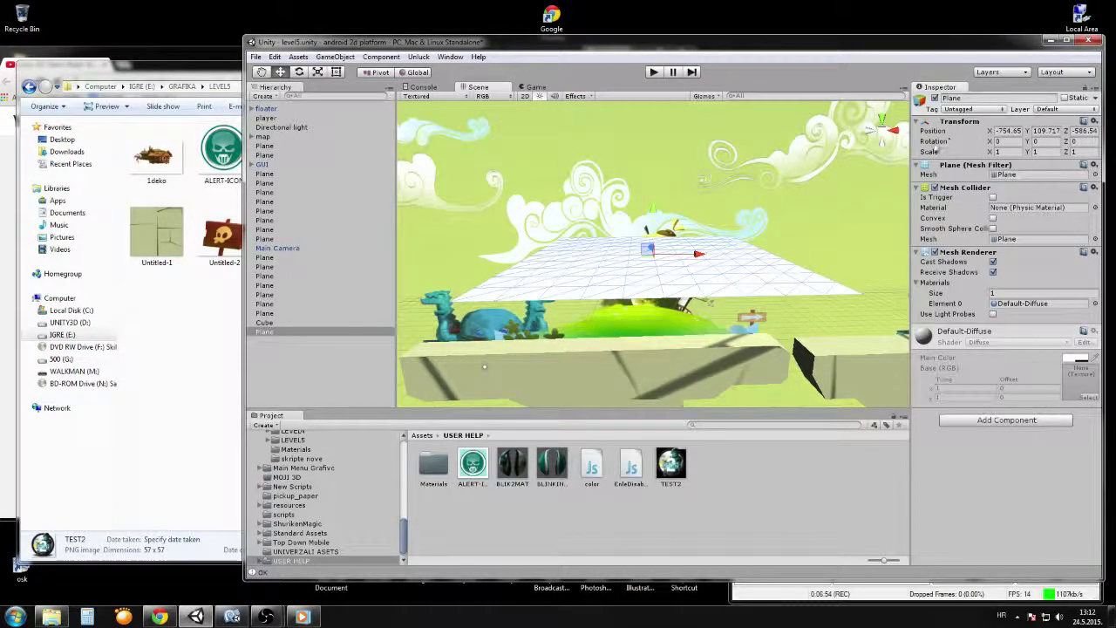
pyautogui.click(1035, 141)
pyautogui.write('180')
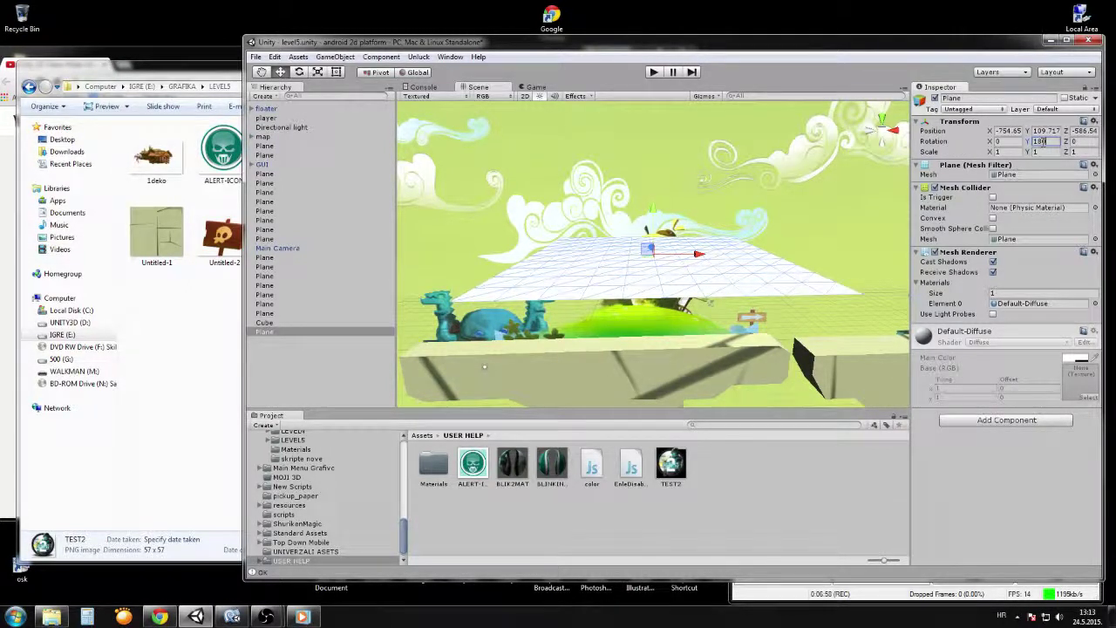
pyautogui.click(1008, 141)
pyautogui.write('90')
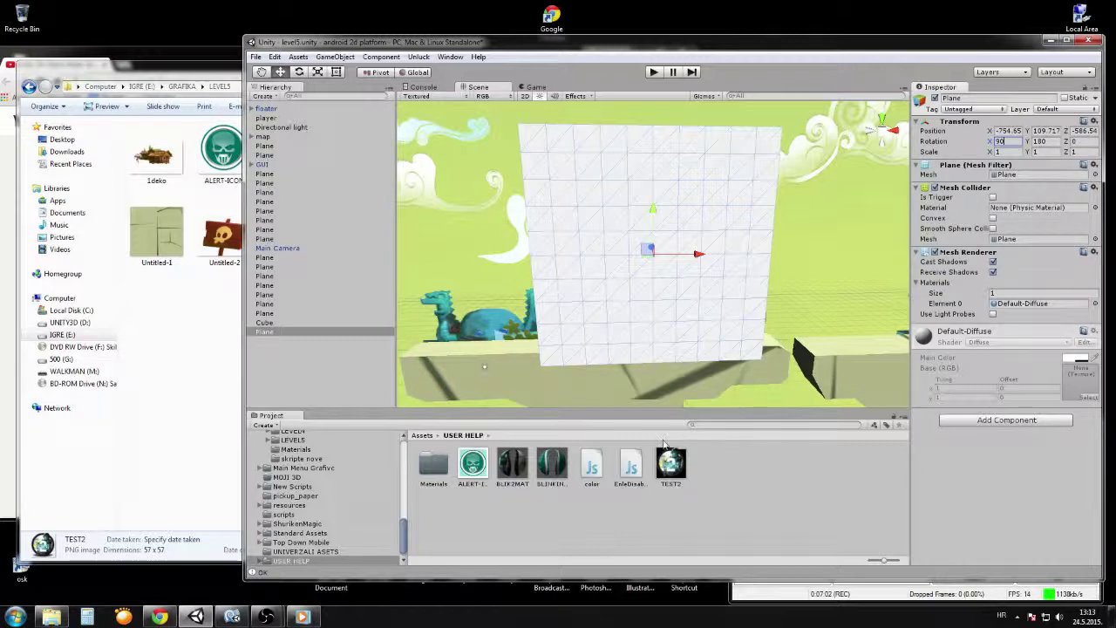
# Step: Apply the BLIK2MAT material to the new plane and remove its Mesh Collider component
pyautogui.moveTo(523, 463); pyautogui.dragTo(623, 317)
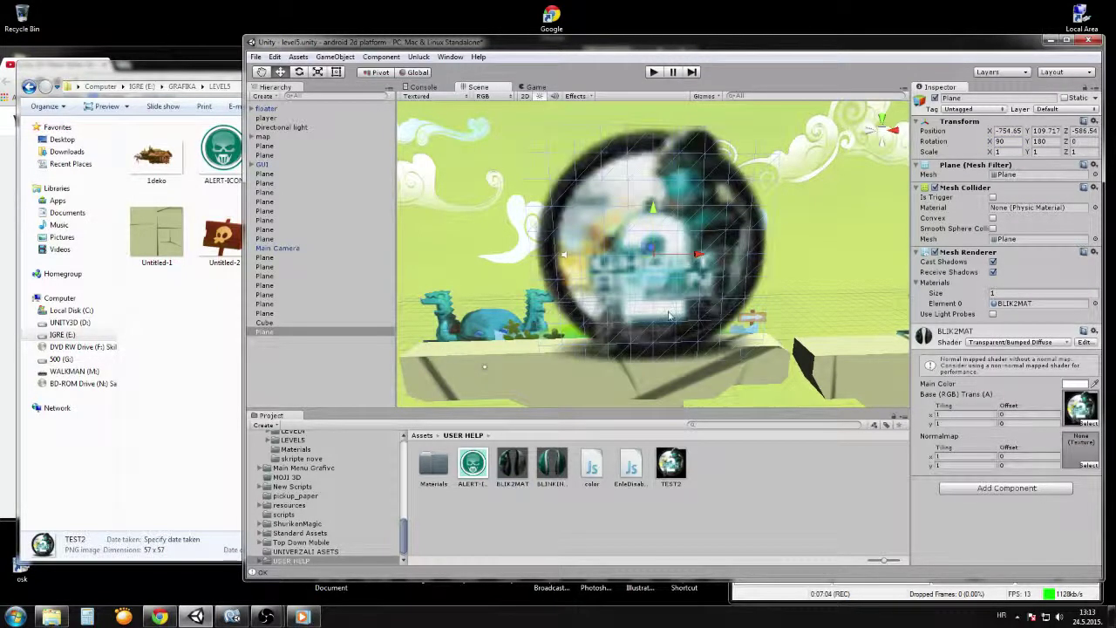
pyautogui.scroll(-6, 670, 316)
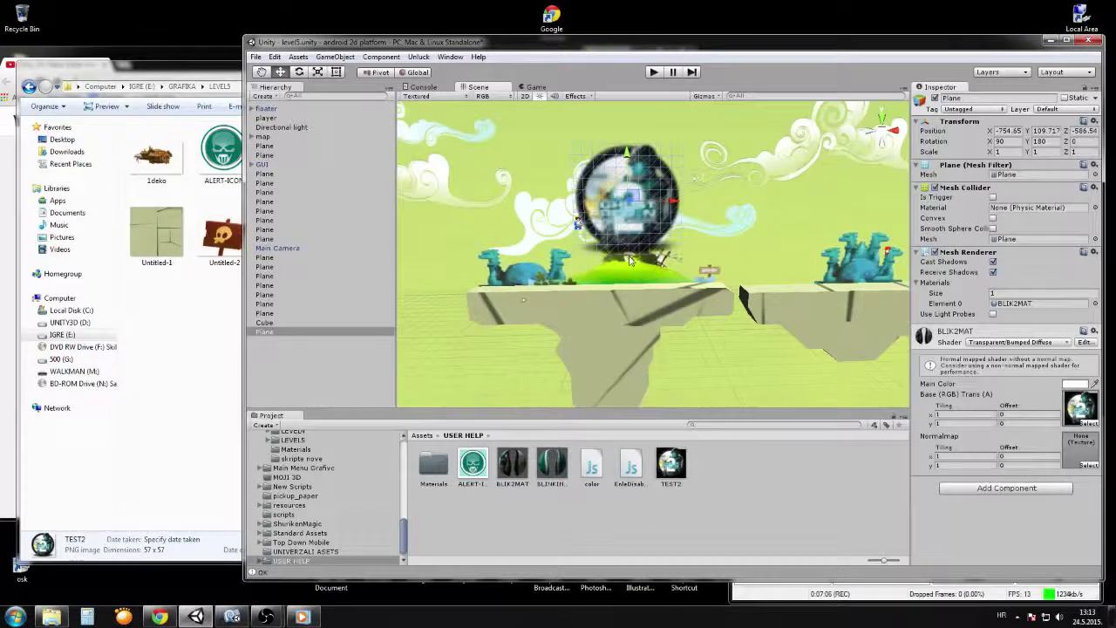
pyautogui.moveTo(631, 260); pyautogui.dragTo(677, 325, button='middle')
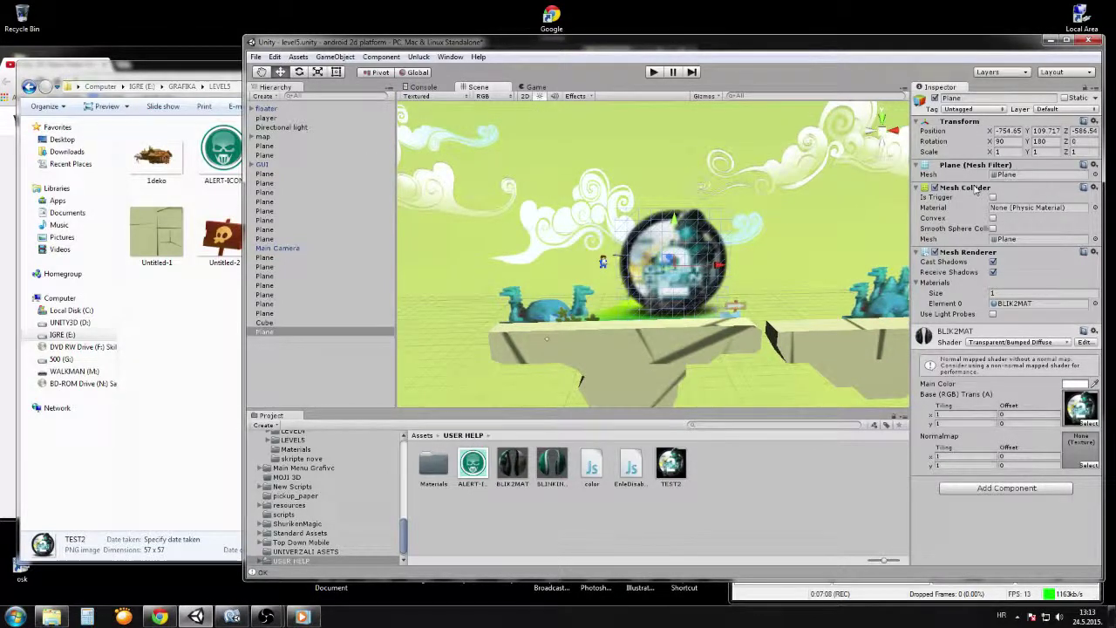
pyautogui.rightClick(977, 188)
pyautogui.click(996, 209)
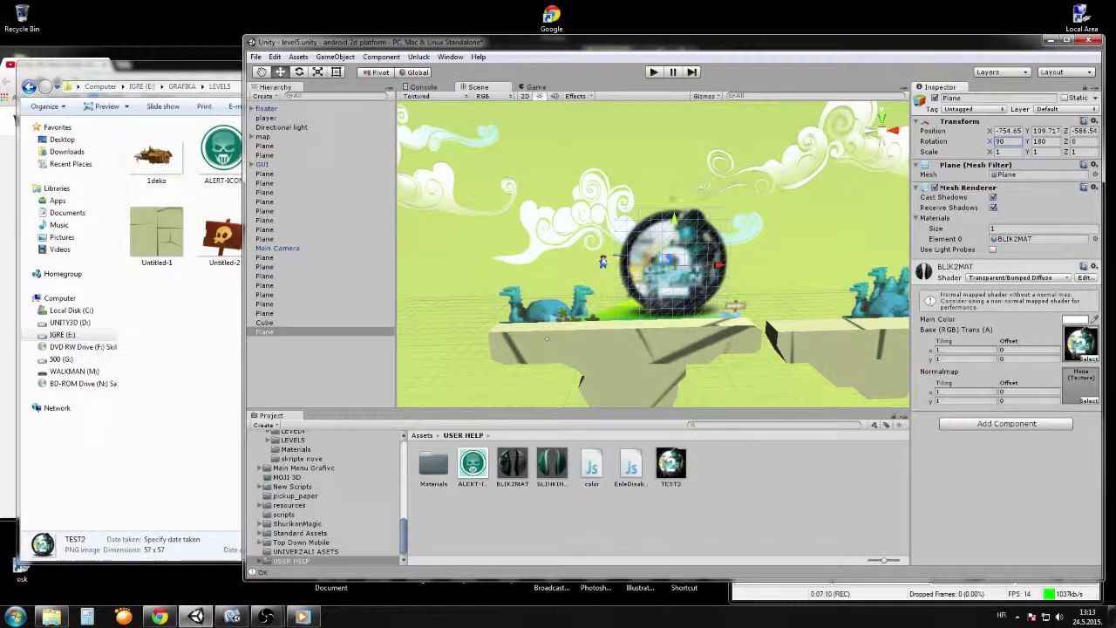
# Step: Move the icon plane close to the player, to about X -762.7, Y 109.7, Z -570.8
pyautogui.keyDown('alt'); pyautogui.moveTo(661, 207); pyautogui.dragTo(811, 301); pyautogui.keyUp('alt')
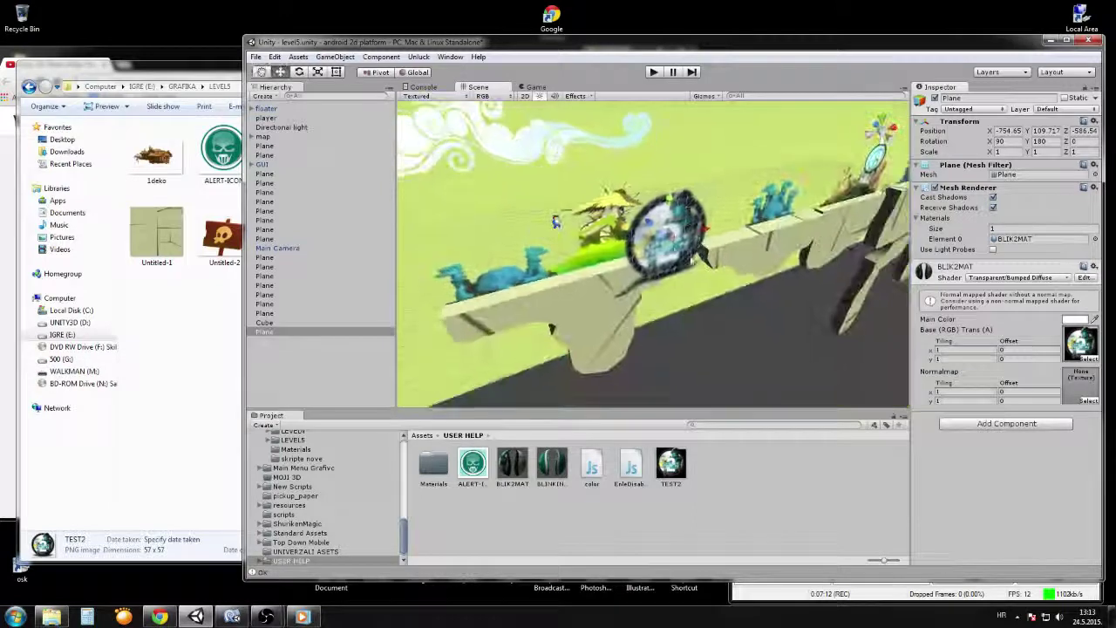
pyautogui.moveTo(671, 249); pyautogui.dragTo(585, 211)
pyautogui.scroll(3, 650, 279)
pyautogui.moveTo(663, 288); pyautogui.dragTo(725, 352, button='middle')
pyautogui.scroll(3, 651, 293)
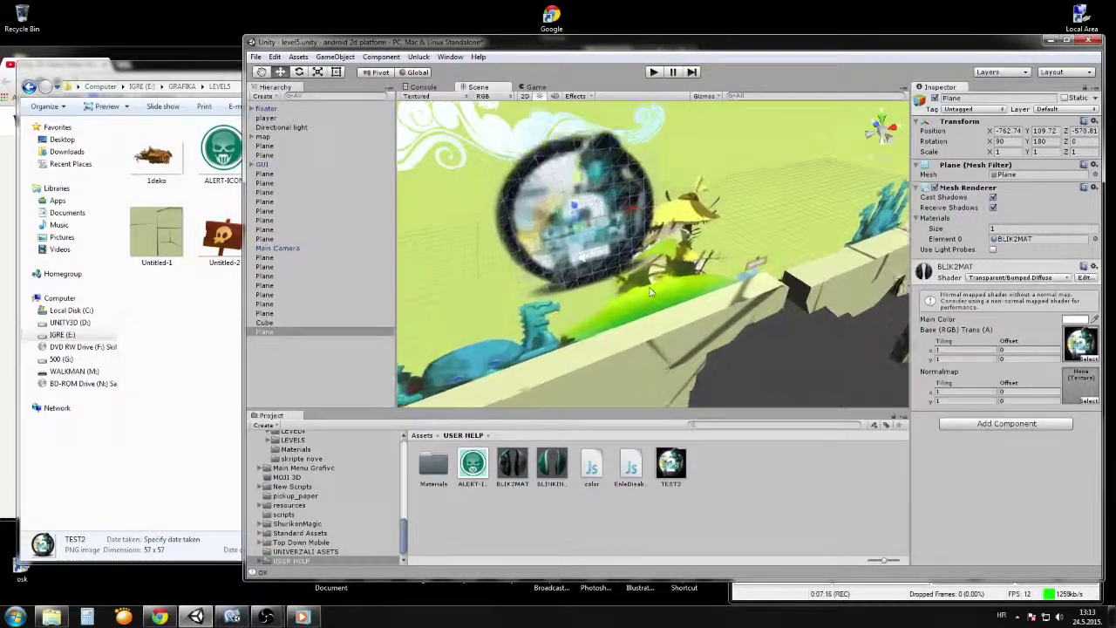
pyautogui.scroll(3, 651, 293)
pyautogui.keyDown('alt'); pyautogui.moveTo(716, 323); pyautogui.dragTo(673, 309); pyautogui.keyUp('alt')
# Step: Scale the icon plane down uniformly to about 0.156
pyautogui.click(319, 73)
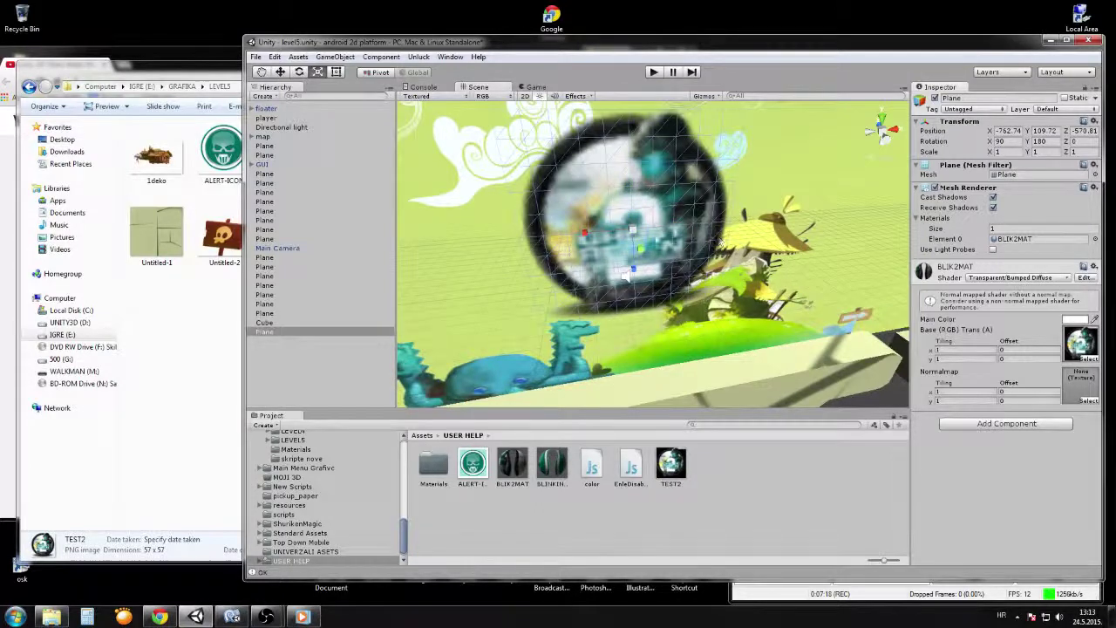
pyautogui.moveTo(633, 230); pyautogui.dragTo(628, 275)
pyautogui.keyDown('alt'); pyautogui.moveTo(651, 202); pyautogui.dragTo(613, 220); pyautogui.keyUp('alt')
pyautogui.scroll(6, 654, 205)
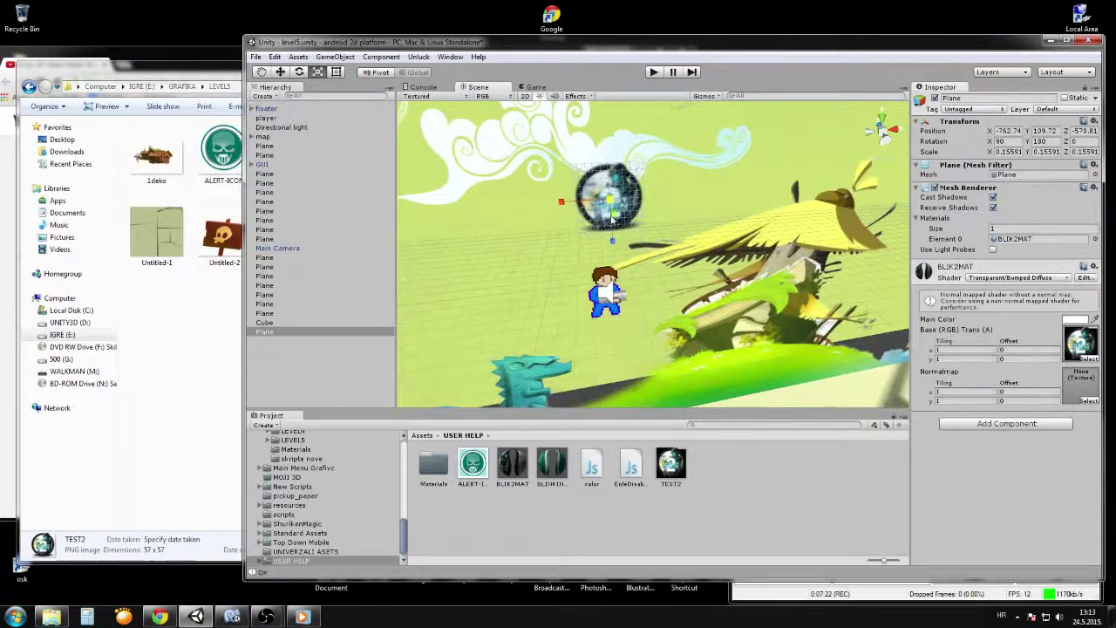
# Step: Move the icon plane down onto the player and align its depth with the character at about Z -569.5
pyautogui.click(280, 73)
pyautogui.scroll(1, 611, 212)
pyautogui.moveTo(611, 212); pyautogui.dragTo(666, 231, button='middle')
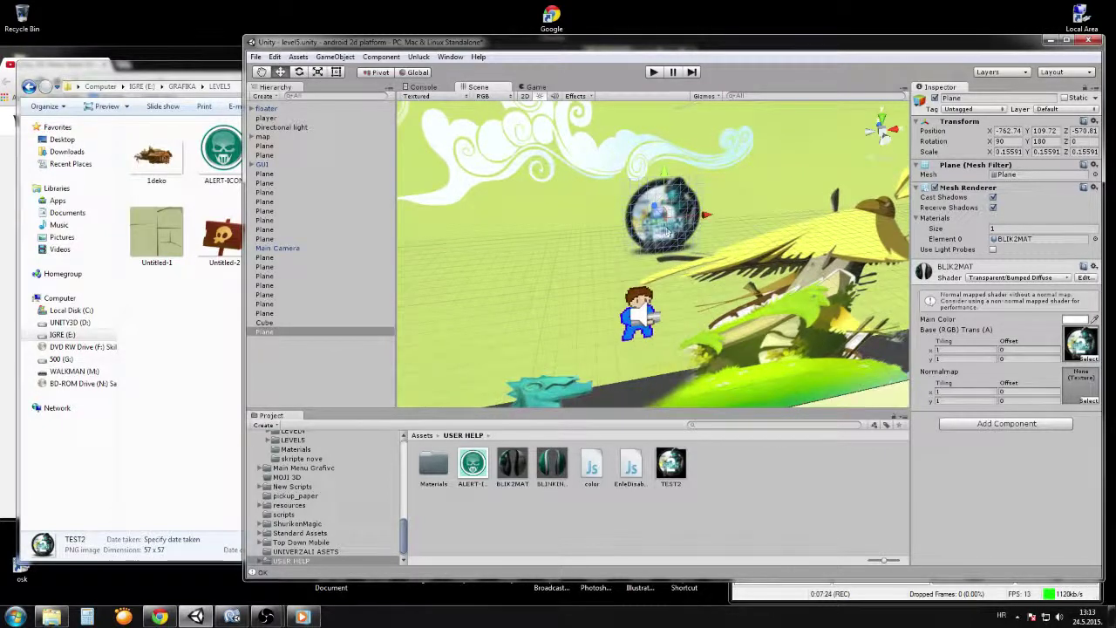
pyautogui.moveTo(664, 232); pyautogui.dragTo(634, 285)
pyautogui.moveTo(634, 286); pyautogui.dragTo(733, 351, button='middle')
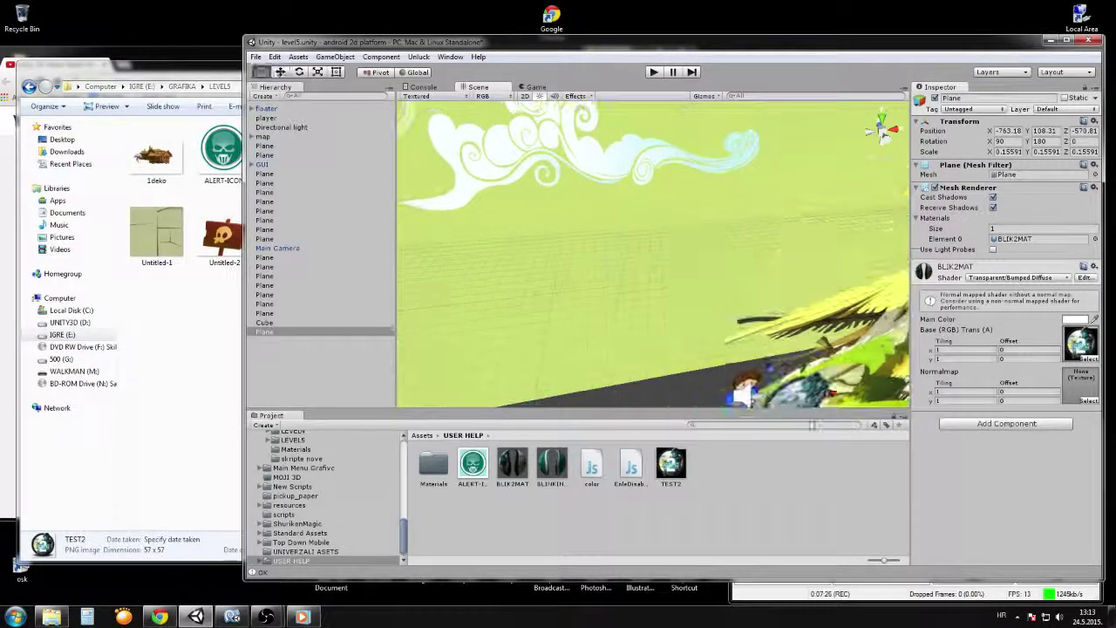
pyautogui.keyDown('alt'); pyautogui.moveTo(733, 350); pyautogui.dragTo(835, 396); pyautogui.keyUp('alt')
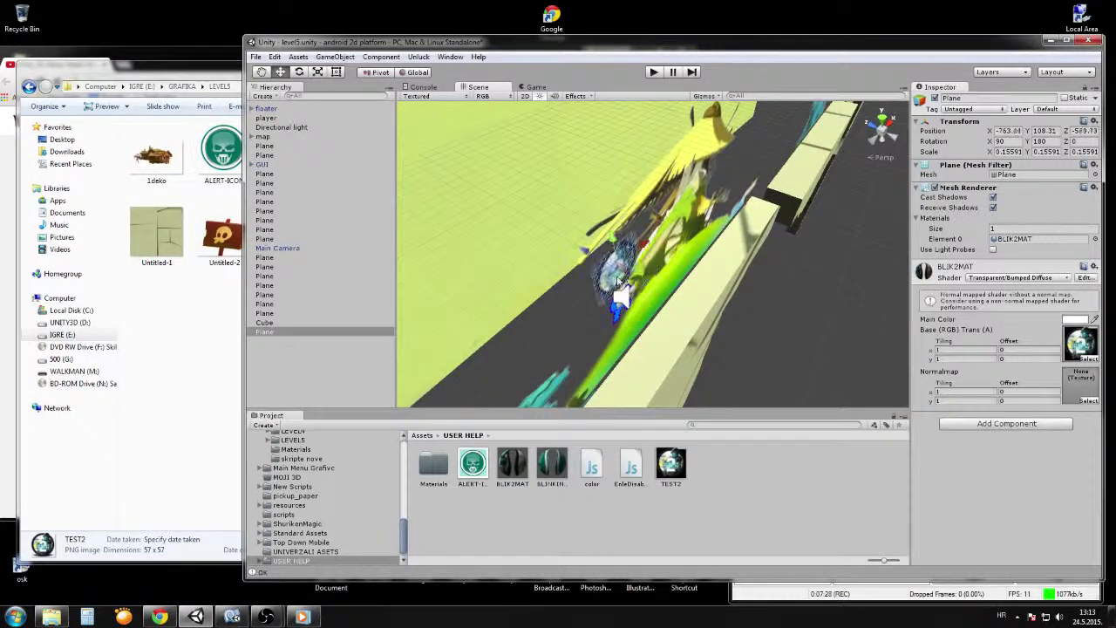
pyautogui.moveTo(618, 281); pyautogui.dragTo(609, 275)
pyautogui.scroll(5, 720, 300)
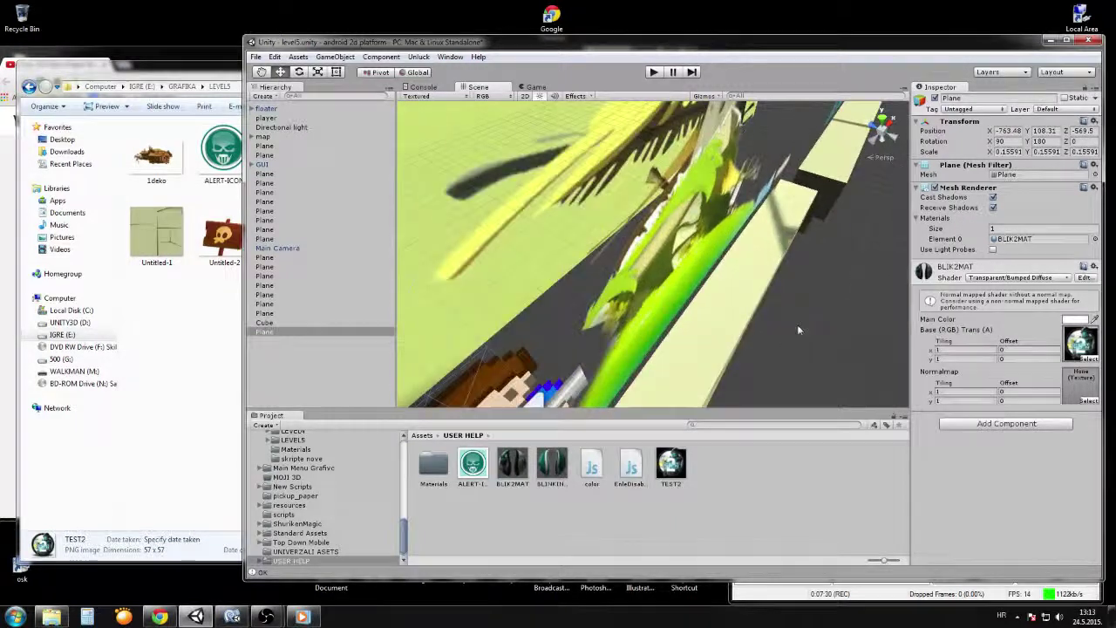
pyautogui.keyDown('alt'); pyautogui.moveTo(799, 330); pyautogui.dragTo(692, 168); pyautogui.keyUp('alt')
pyautogui.scroll(-2, 659, 186)
# Step: Scale the icon plane uniformly to about 0.345 and raise it just above the player's head, to about Y 109
pyautogui.click(322, 71)
pyautogui.scroll(-5, 653, 218)
pyautogui.click(283, 75)
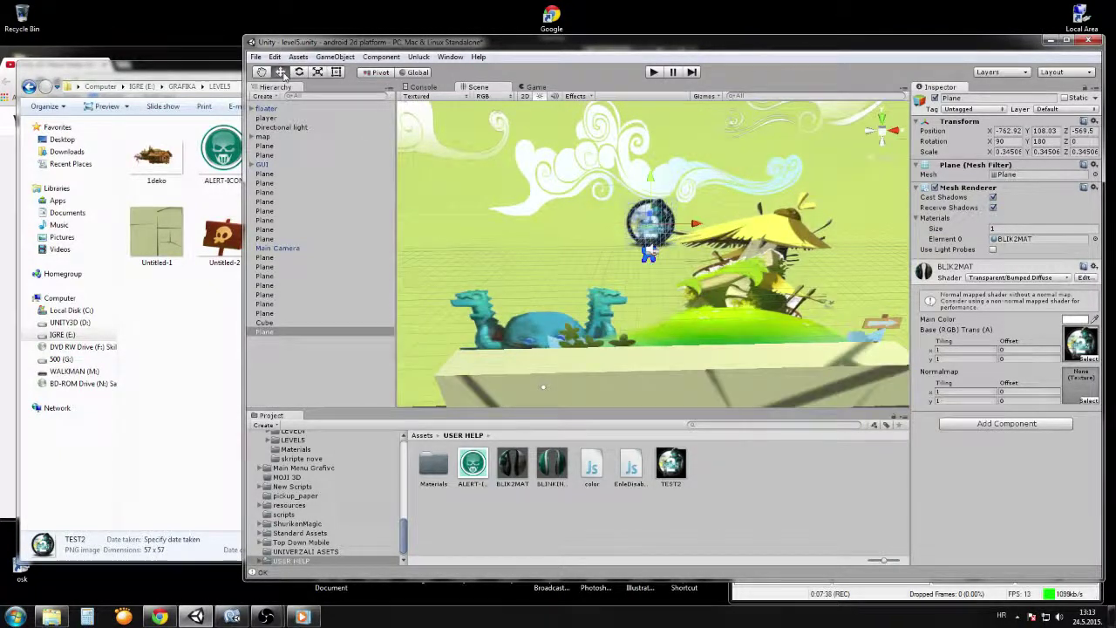
pyautogui.moveTo(652, 222); pyautogui.dragTo(652, 209)
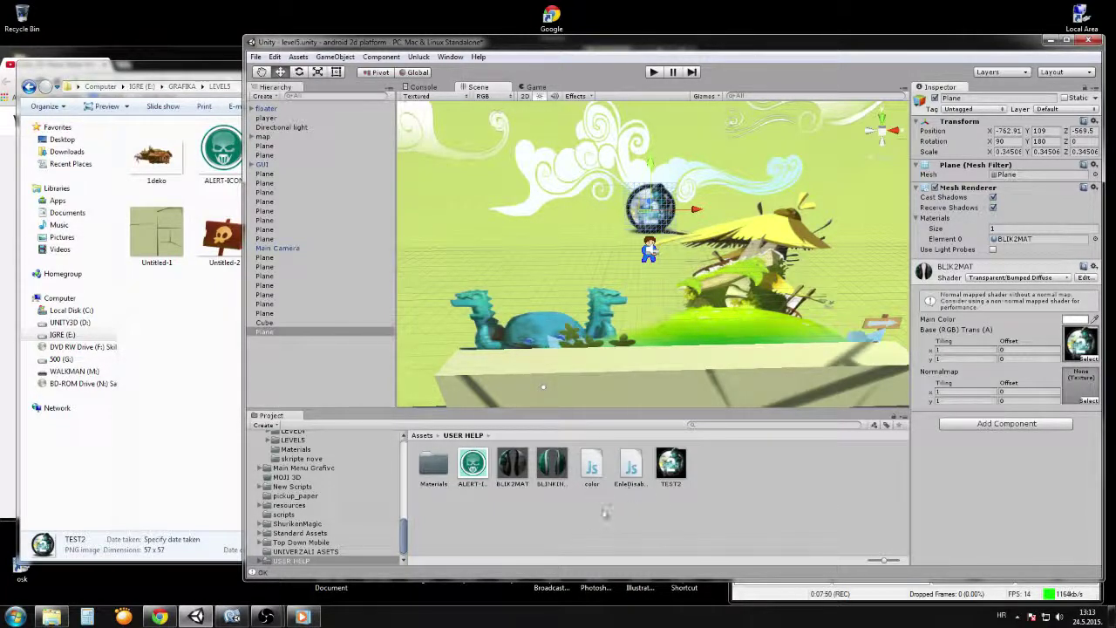
# Step: Attach the color and EnleDisableObjectMesh scripts to the icon plane and make it a child of the player object
pyautogui.moveTo(599, 470); pyautogui.dragTo(957, 493)
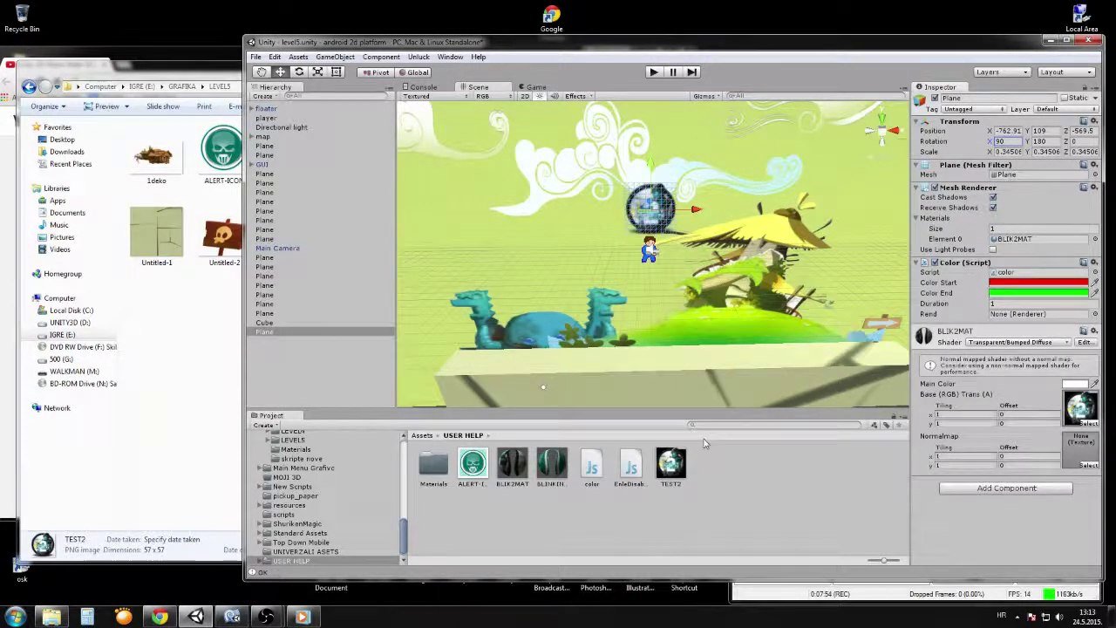
pyautogui.moveTo(631, 471); pyautogui.dragTo(971, 548)
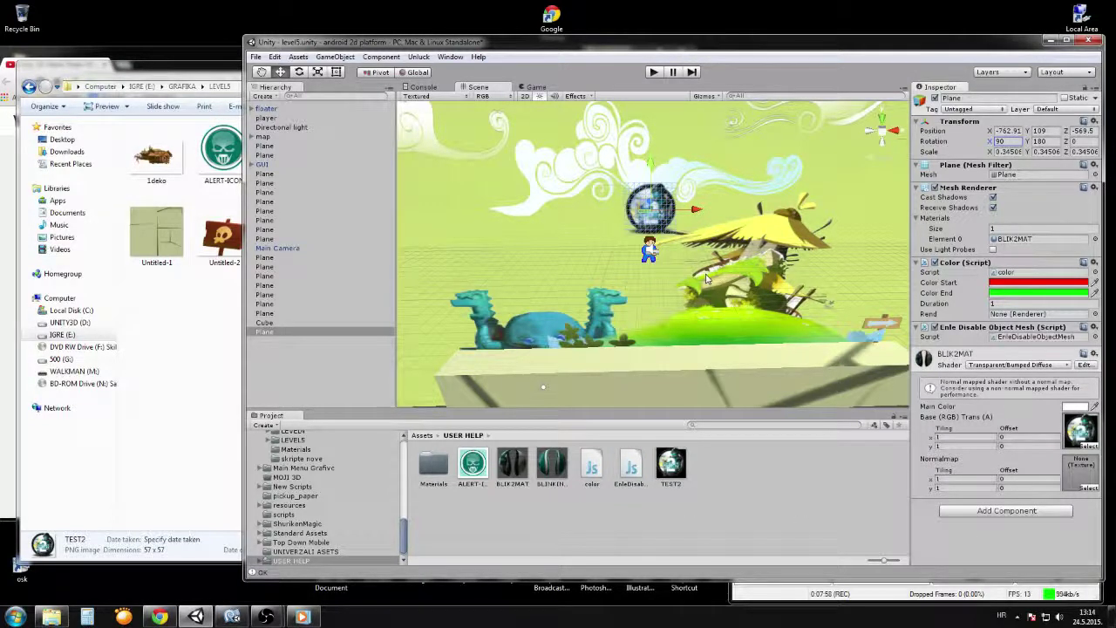
pyautogui.click(264, 334)
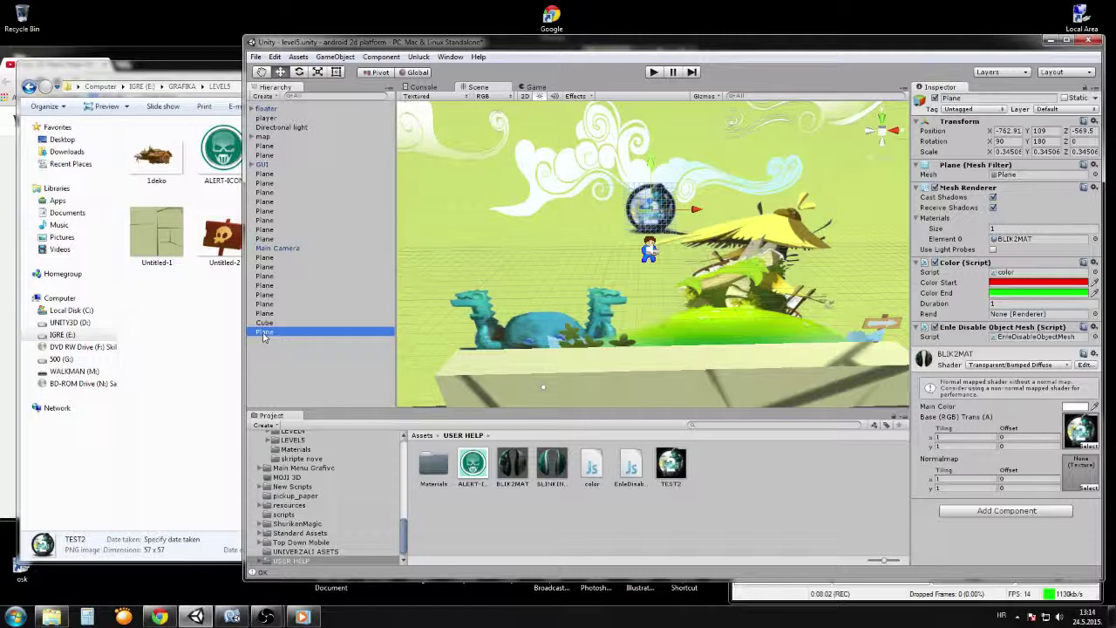
pyautogui.moveTo(265, 337); pyautogui.dragTo(269, 120)
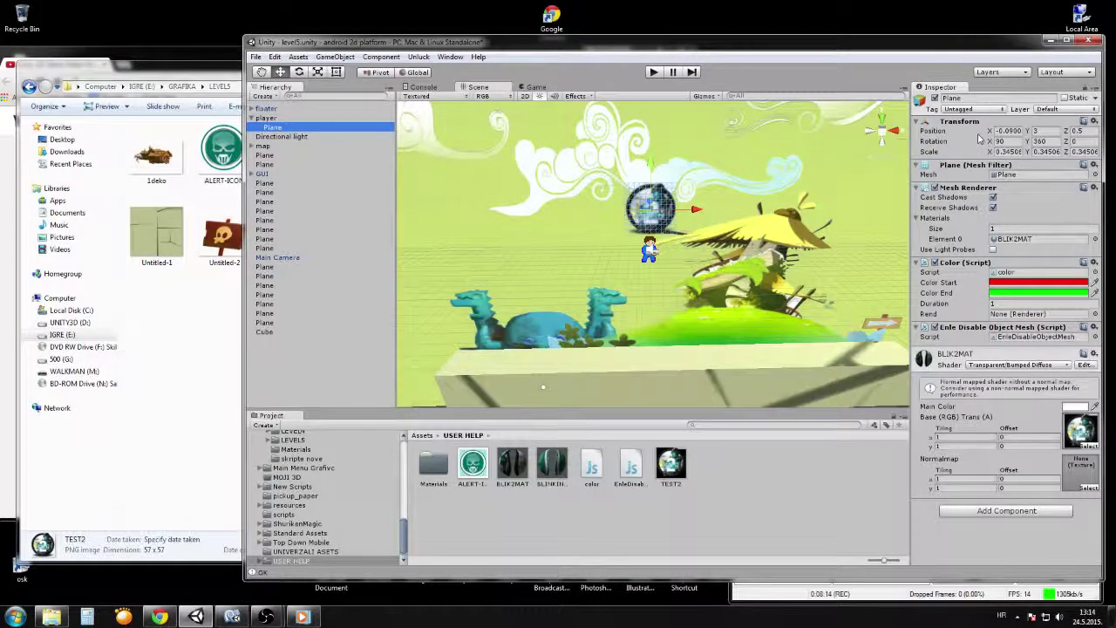
# Step: Add a Box Collider to the icon plane and set its size to 50 on X, Y and Z
pyautogui.click(986, 512)
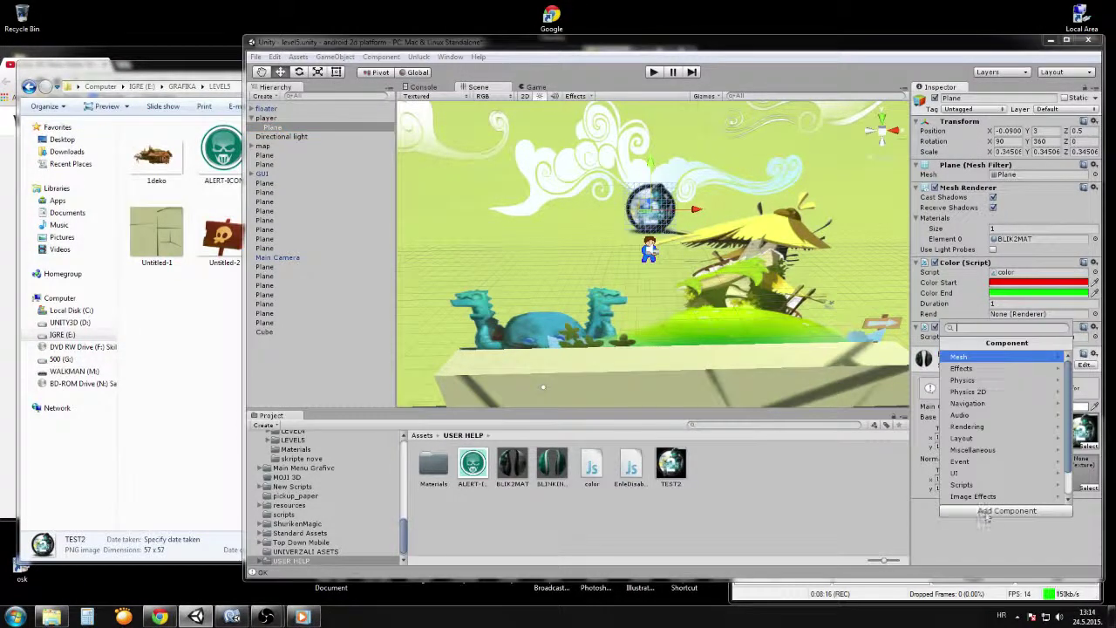
pyautogui.click(984, 382)
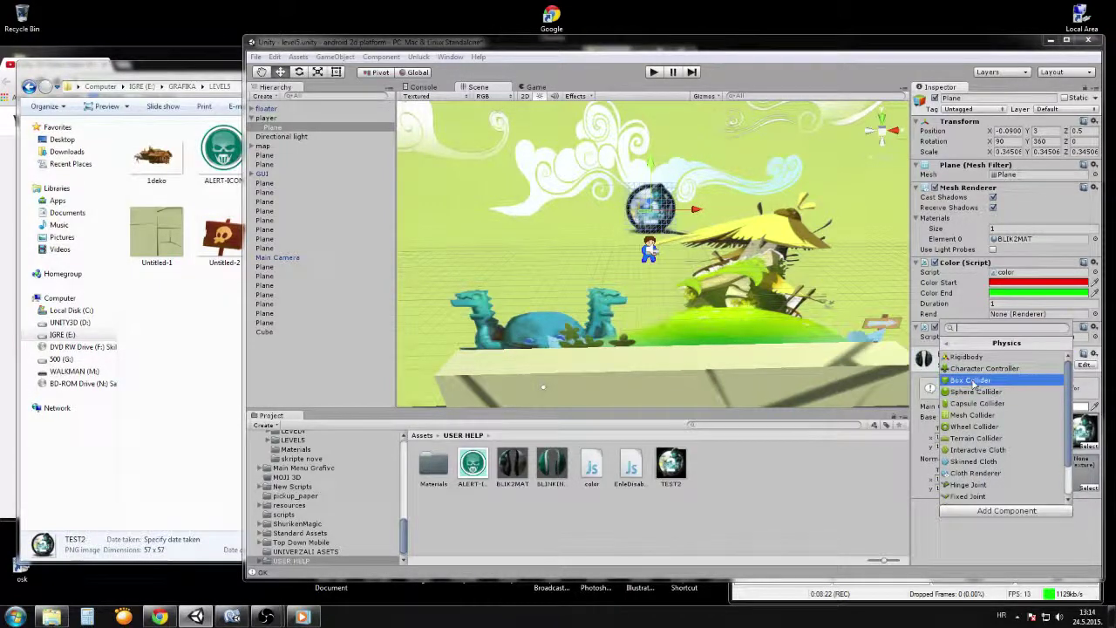
pyautogui.click(969, 382)
pyautogui.scroll(-2, 962, 453)
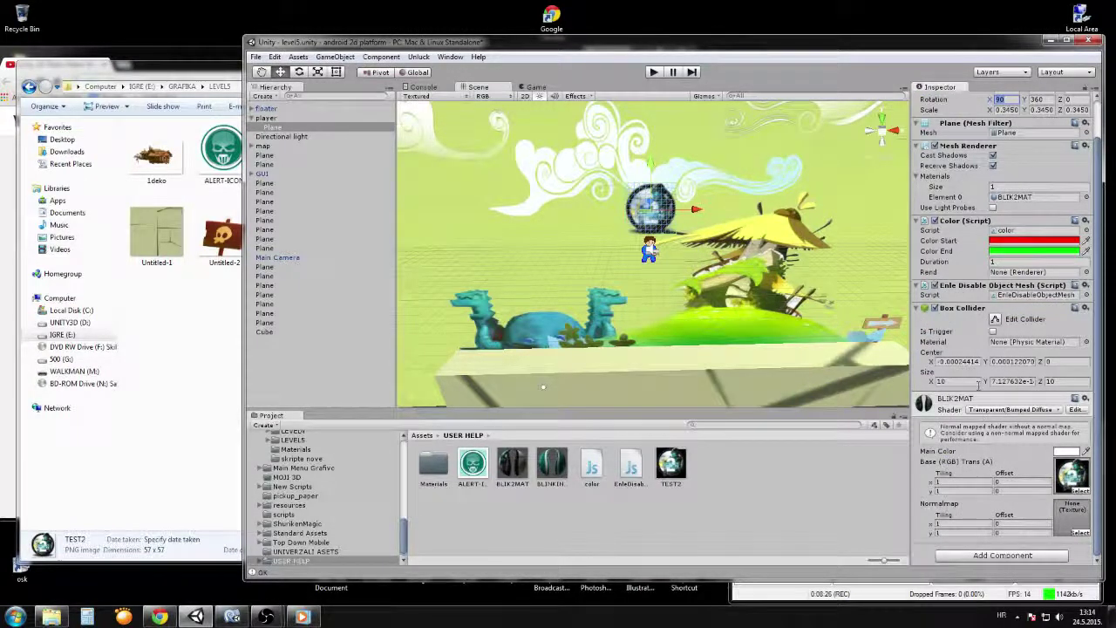
pyautogui.click(978, 383)
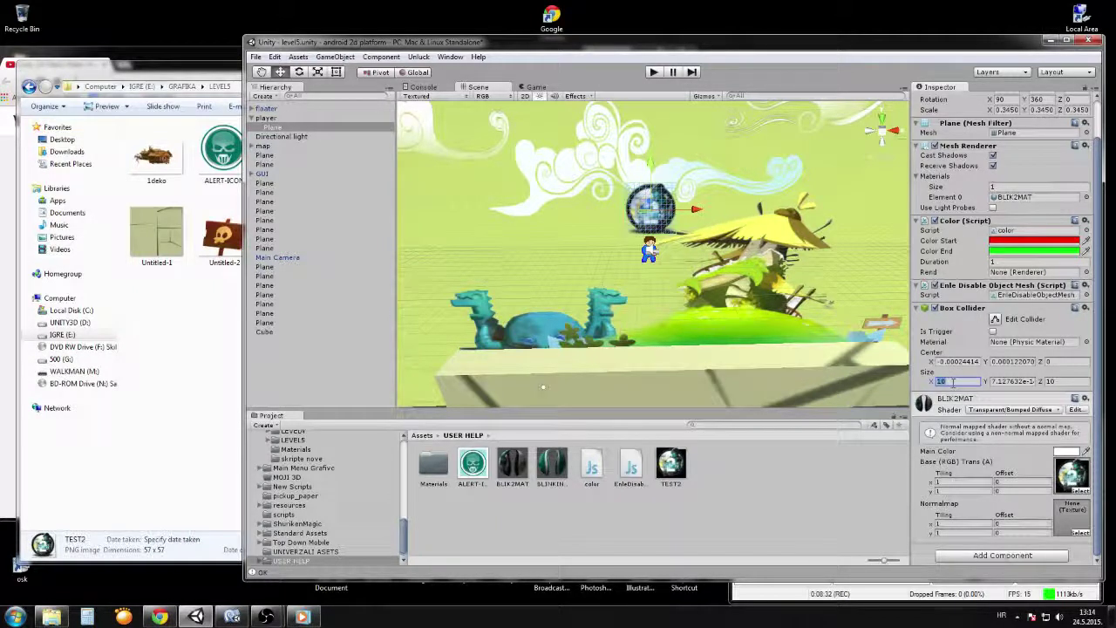
pyautogui.write('50')
pyautogui.click(1010, 384)
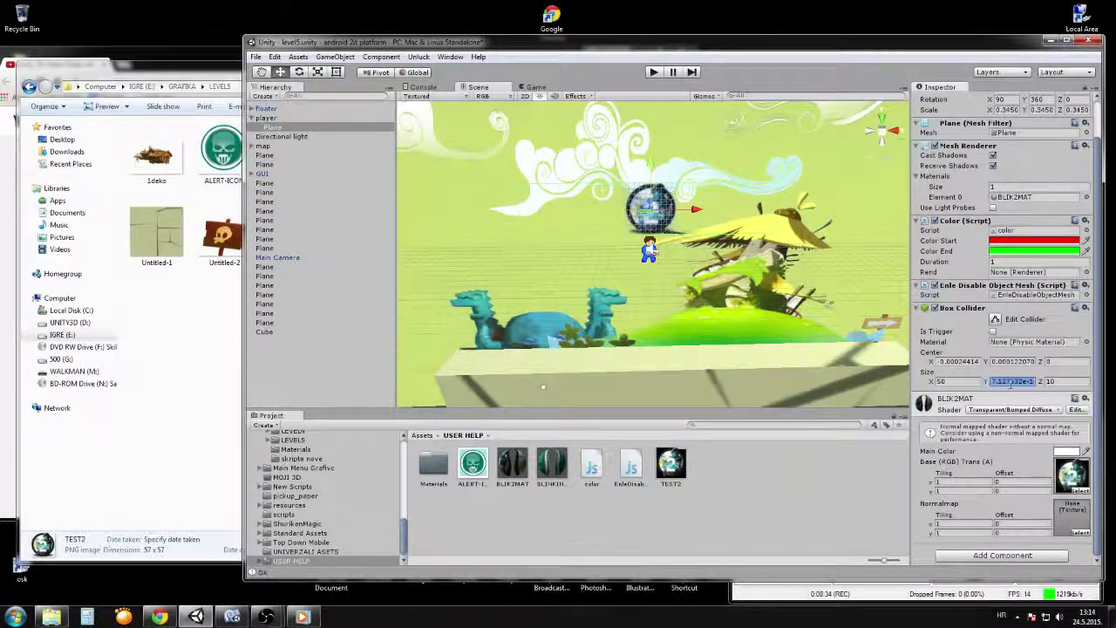
pyautogui.write('50')
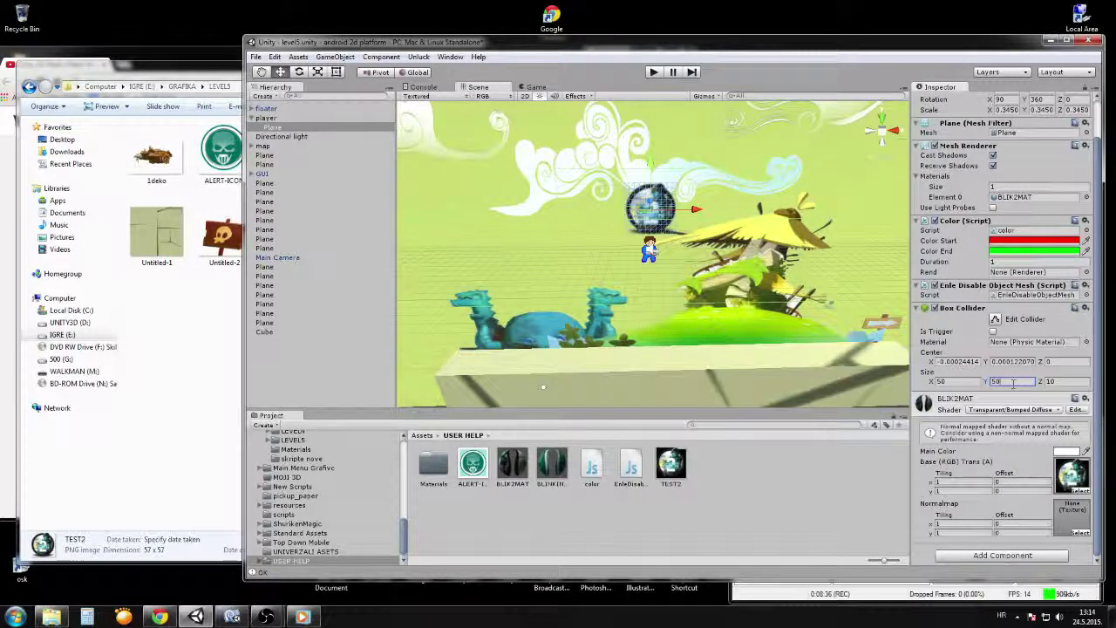
pyautogui.click(1062, 383)
pyautogui.write('50')
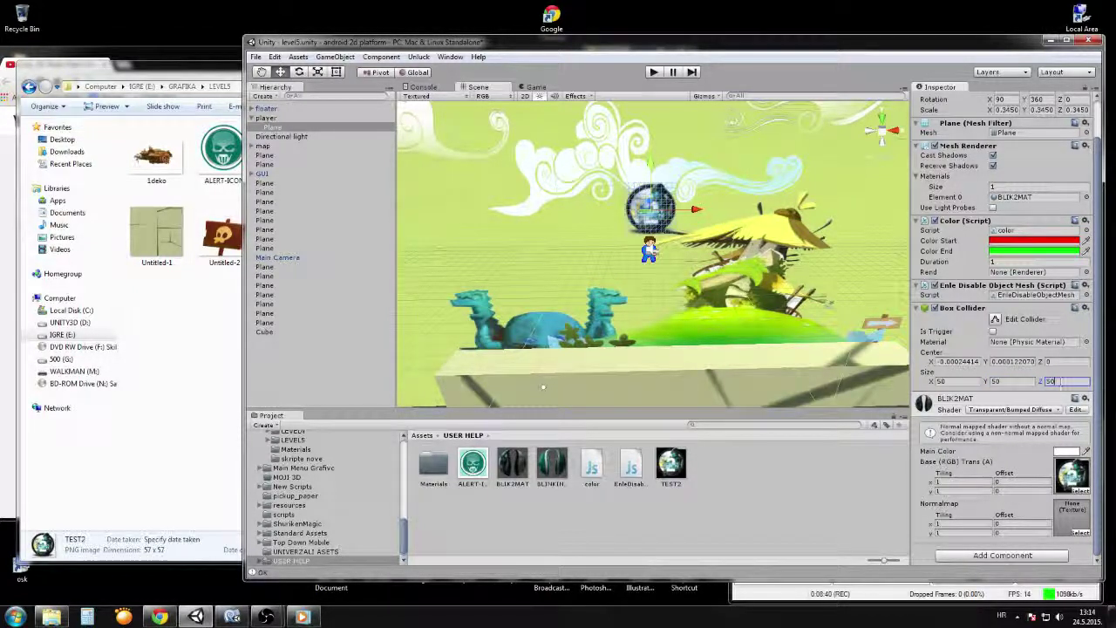
# Step: Check the collider's extent around the player and enlarge the box collider's size to X 100 and Y 100
pyautogui.click(895, 315)
pyautogui.keyDown('alt'); pyautogui.moveTo(888, 308); pyautogui.dragTo(775, 277); pyautogui.keyUp('alt')
pyautogui.click(704, 301)
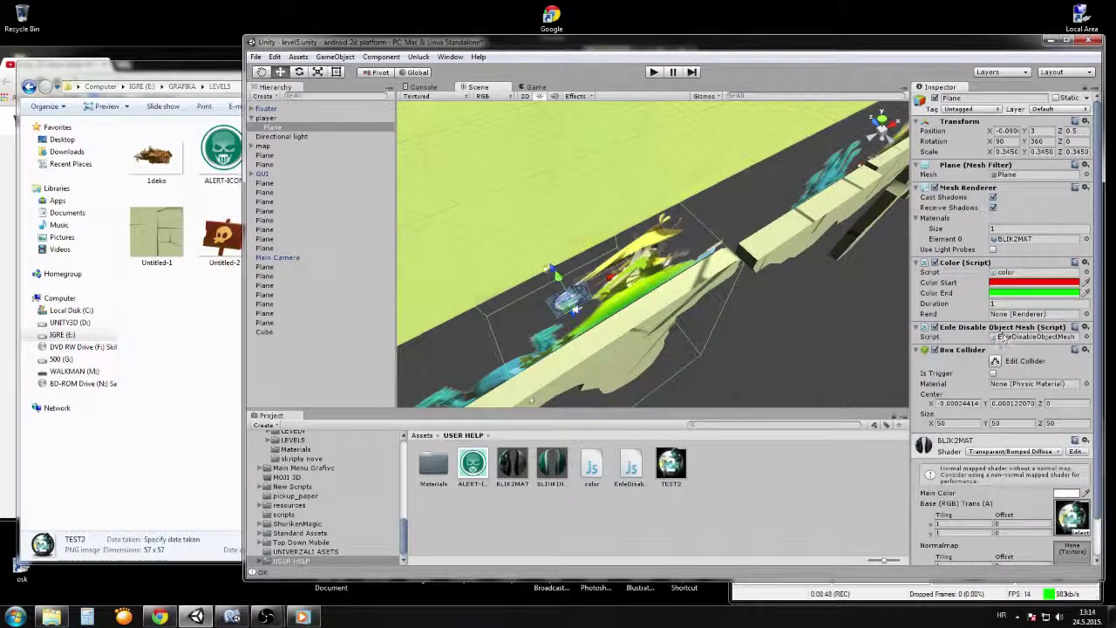
pyautogui.keyDown('alt'); pyautogui.moveTo(575, 311); pyautogui.dragTo(475, 222); pyautogui.keyUp('alt')
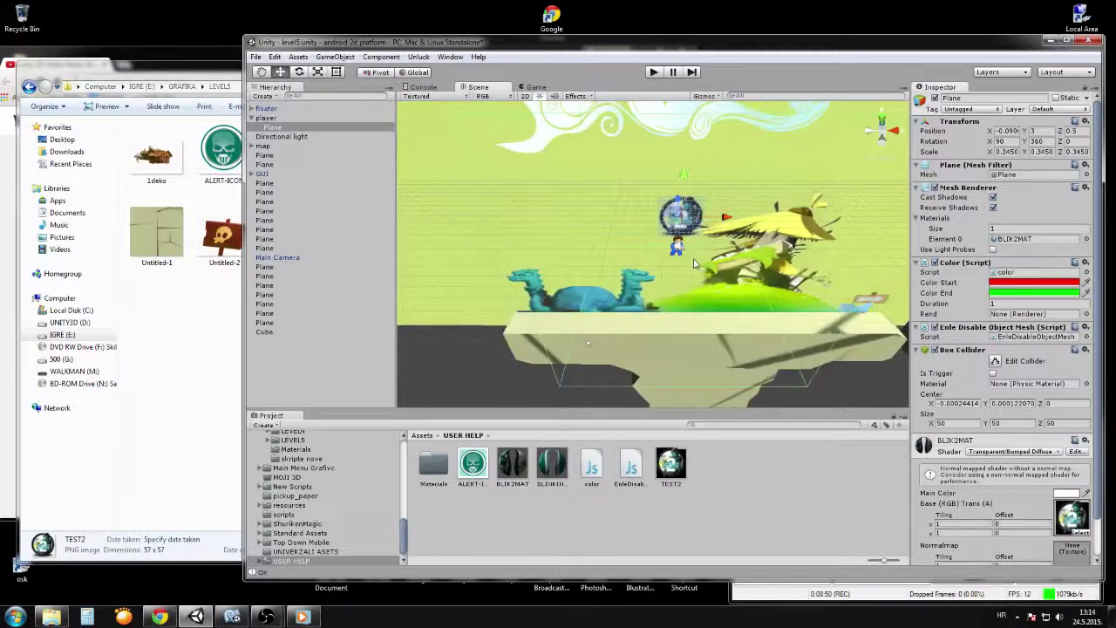
pyautogui.scroll(-4, 733, 349)
pyautogui.moveTo(753, 371); pyautogui.dragTo(714, 333, button='middle')
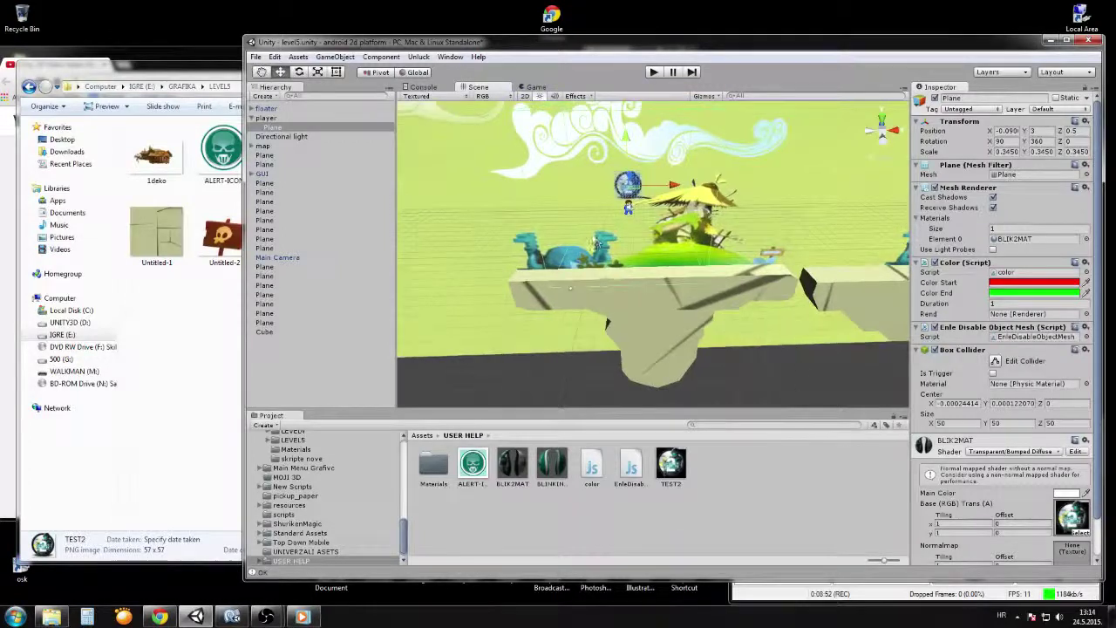
pyautogui.click(960, 425)
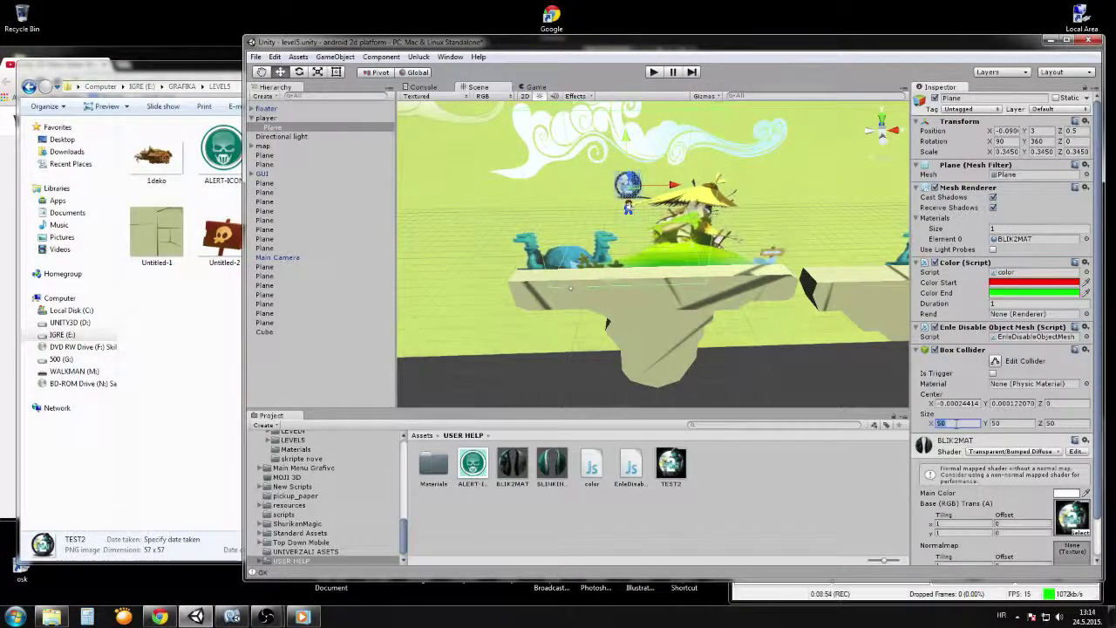
pyautogui.click(1009, 425)
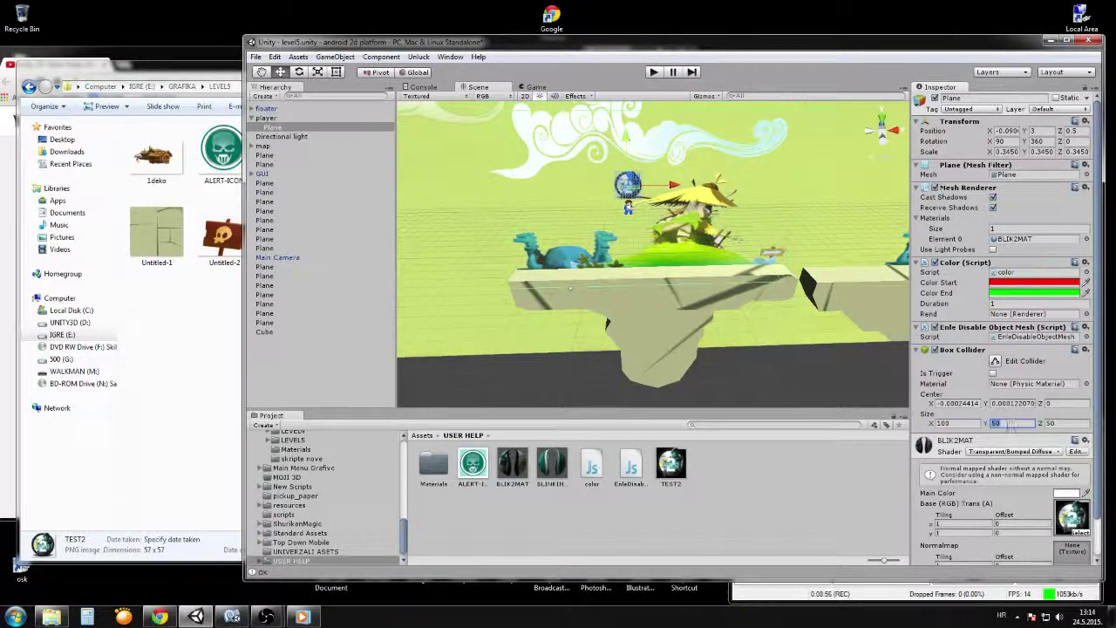
pyautogui.write('100')
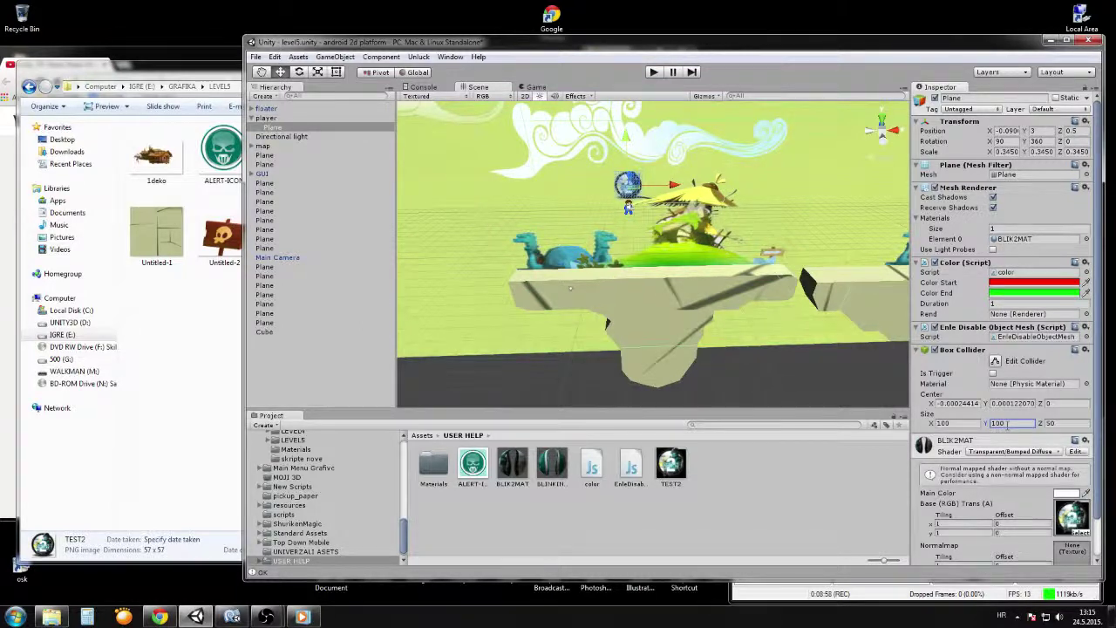
# Step: Run the level briefly to test the enlarged box collider, and stop play mode
pyautogui.scroll(-5, 659, 309)
pyautogui.moveTo(840, 298); pyautogui.dragTo(816, 314, button='right')
pyautogui.click(653, 72)
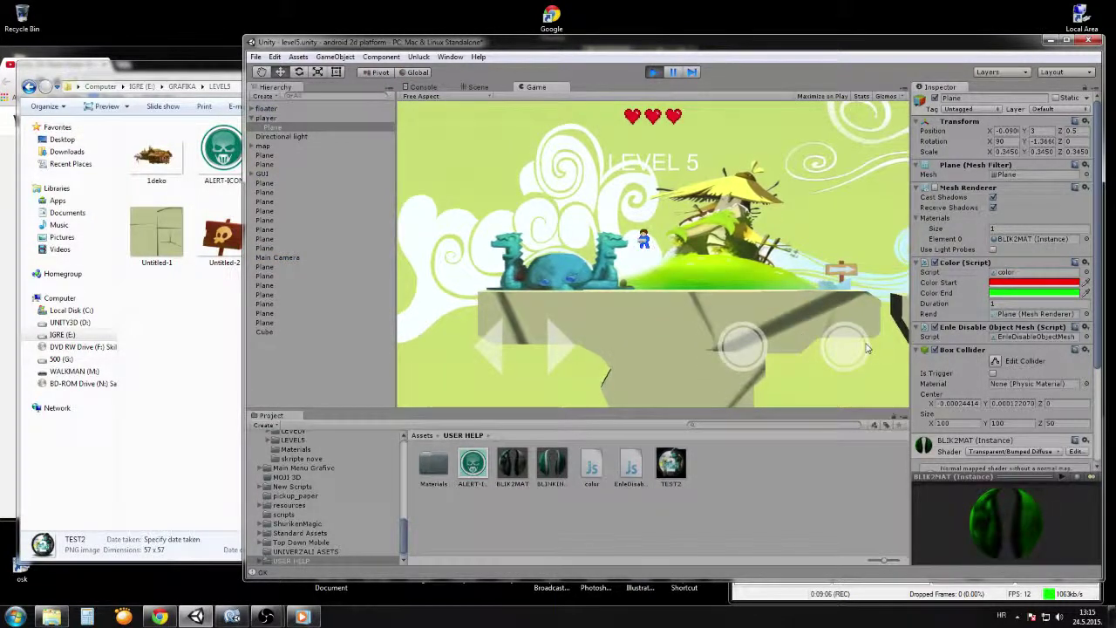
pyautogui.click(652, 73)
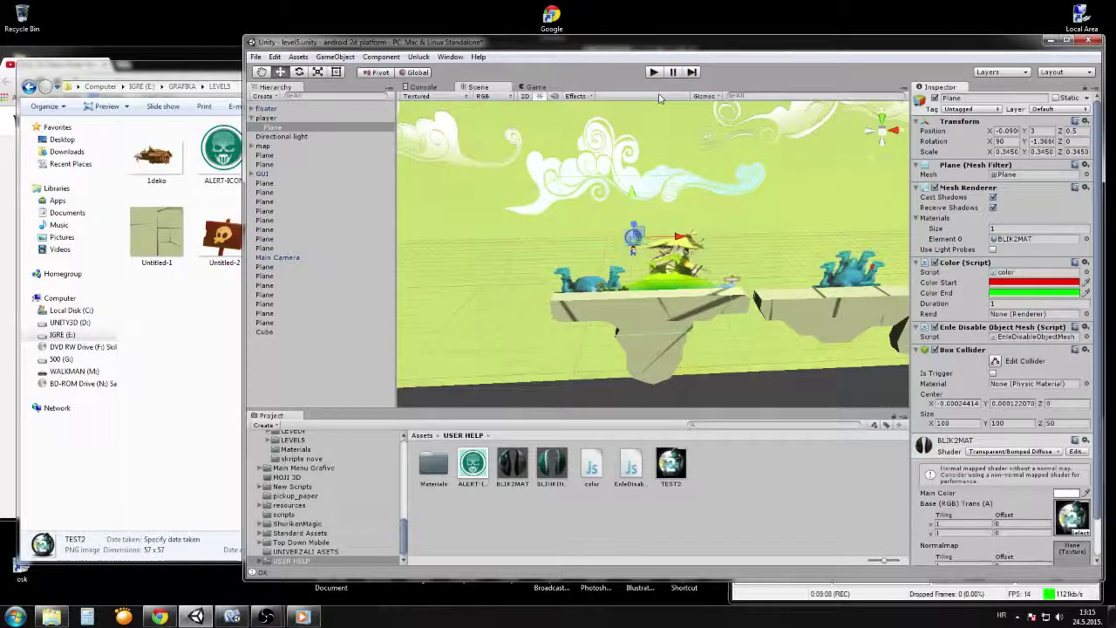
# Step: Make the icon plane's box collider a trigger and playtest the level by moving and jumping the player near the enemies, ending play mode
pyautogui.click(993, 374)
pyautogui.click(652, 73)
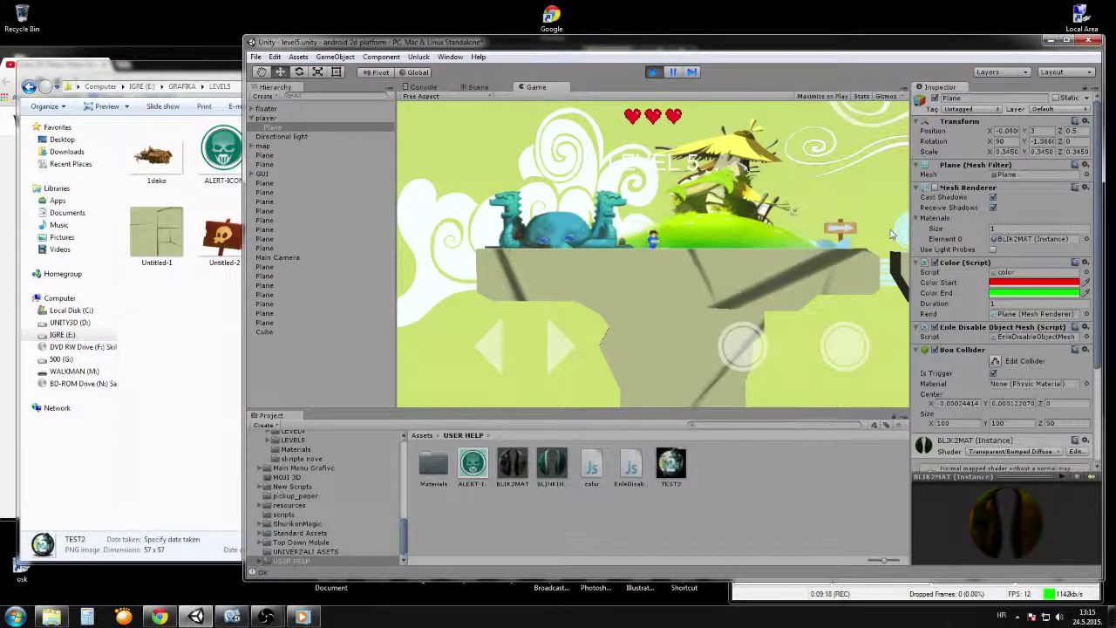
pyautogui.press('Right')
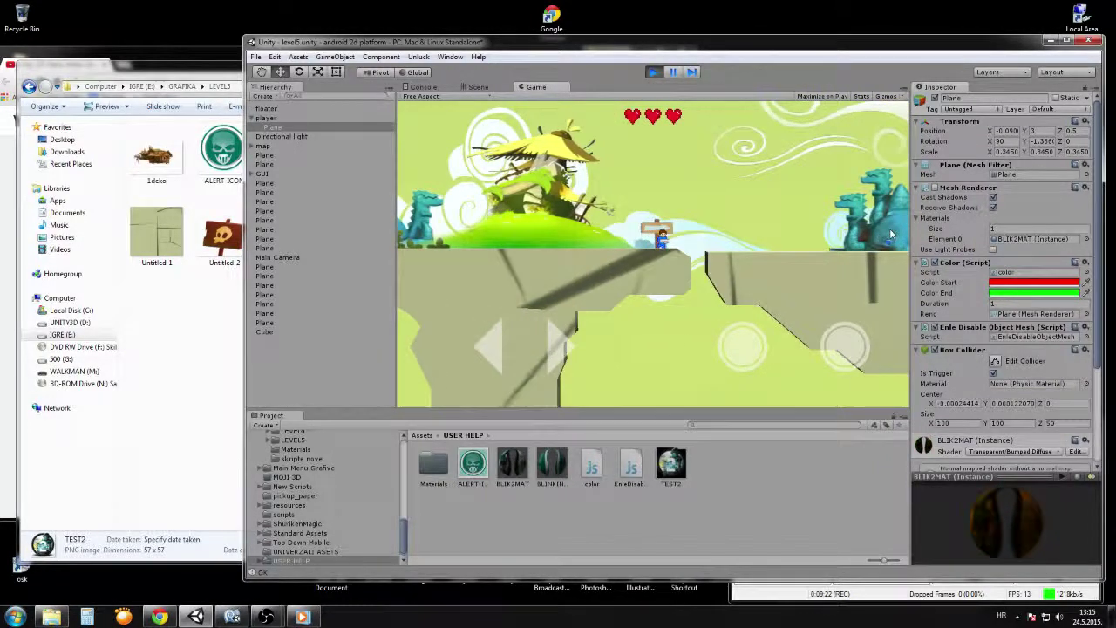
pyautogui.press('Right')
pyautogui.press('space')
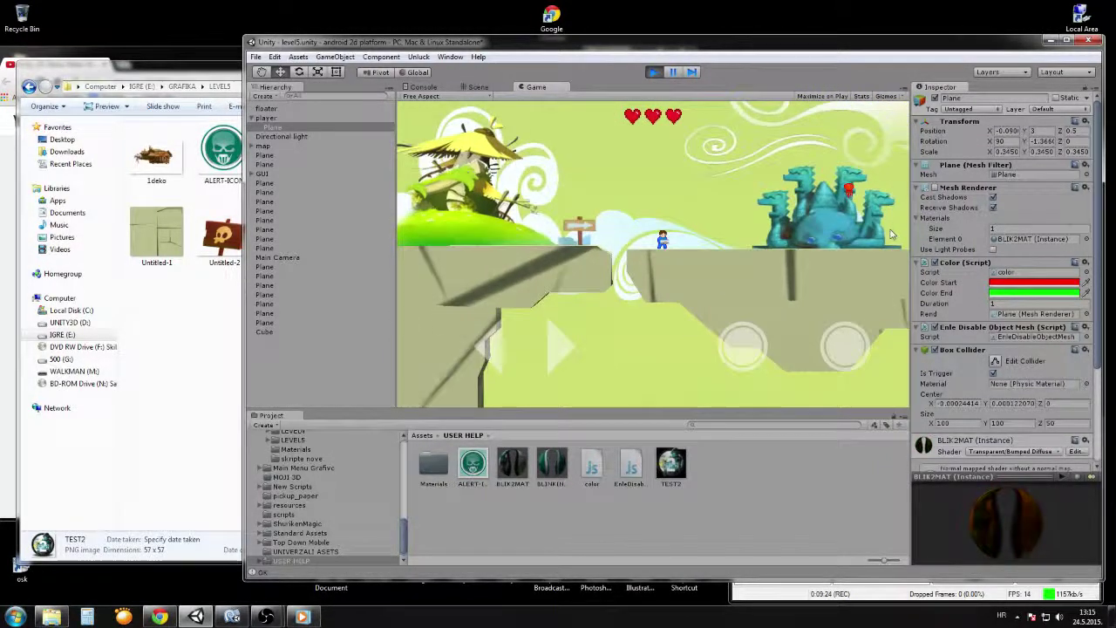
pyautogui.press('Right')
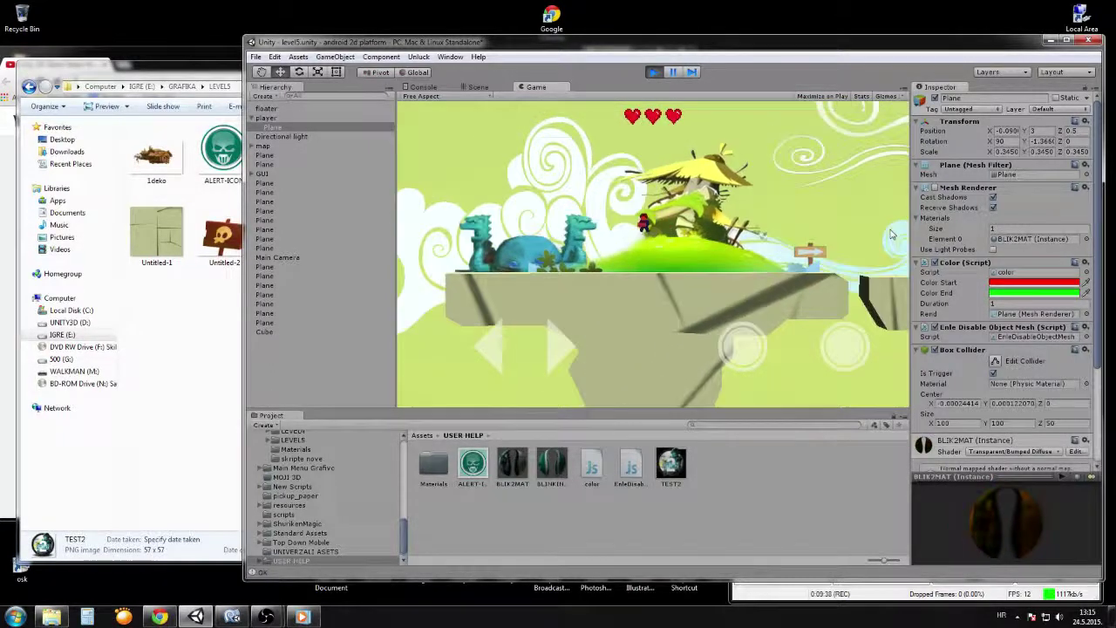
pyautogui.click(654, 72)
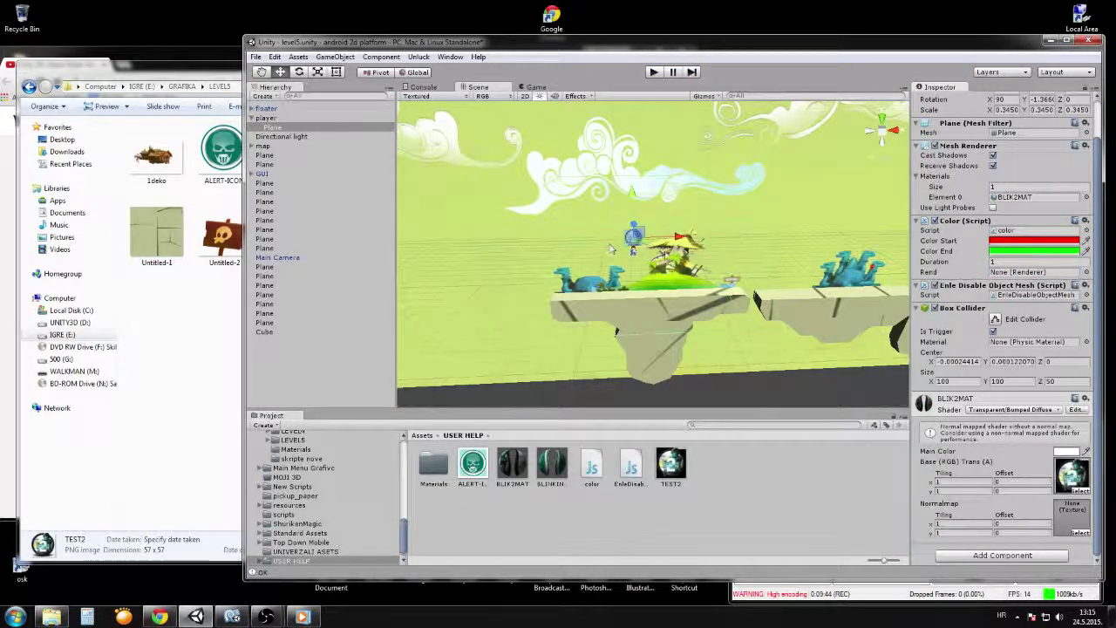
# Step: Enlarge the icon plane's box collider by setting its size to 200 on X and 200 on Y
pyautogui.click(953, 381)
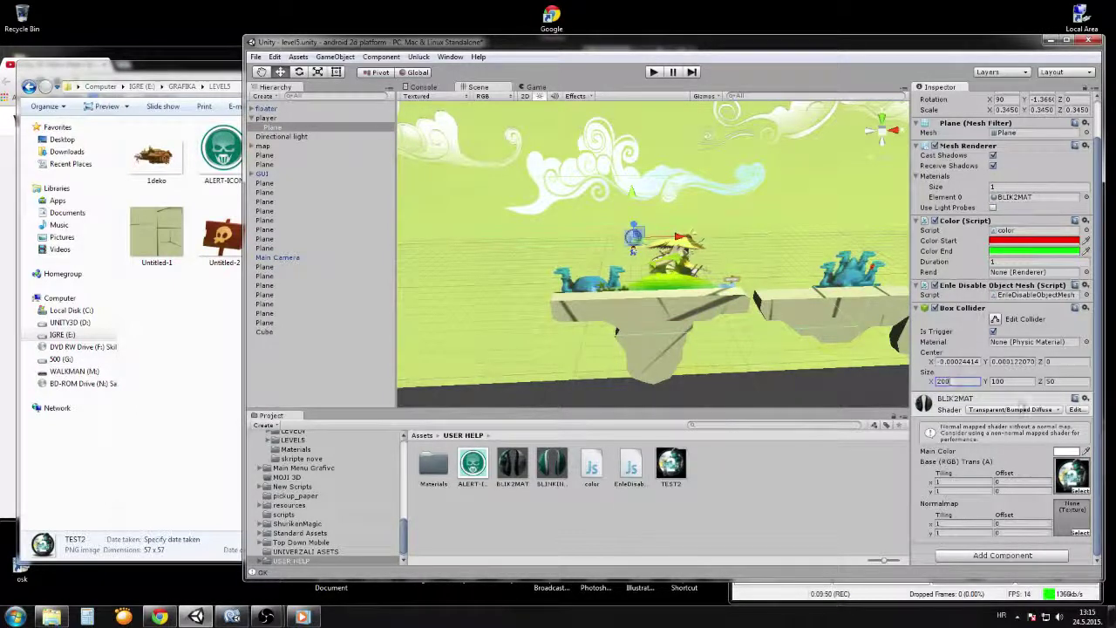
pyautogui.click(1016, 382)
pyautogui.write('200')
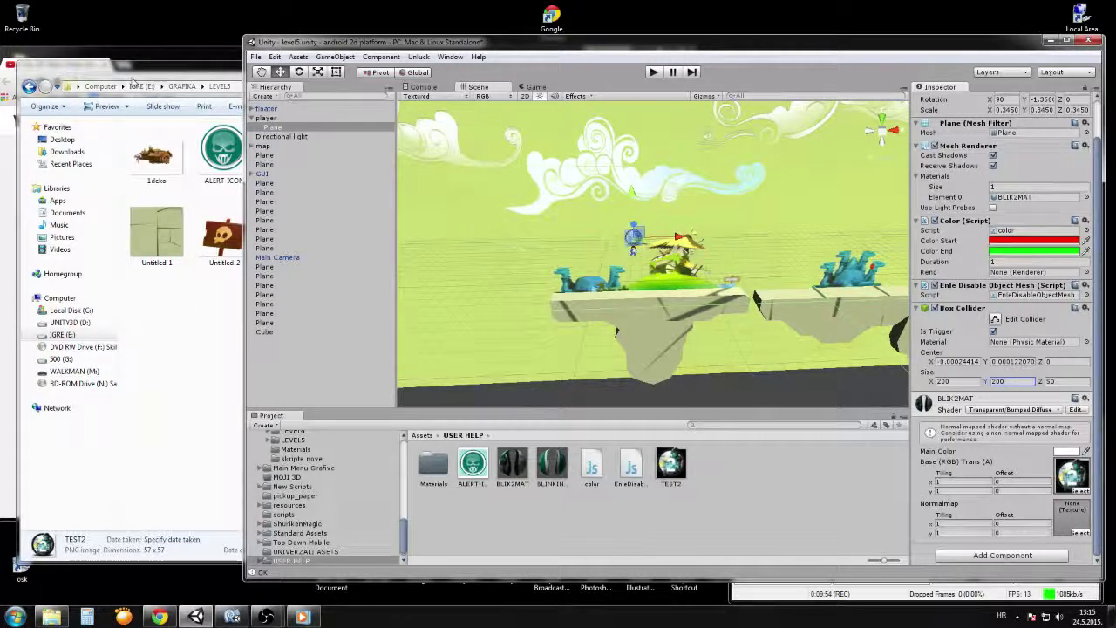
# Step: Switch to Chrome and review the comments and related videos on the YouTube page "Unity 3D Make Water Waves Tutorial 22/24"
pyautogui.click(152, 59)
pyautogui.scroll(-3, 236, 426)
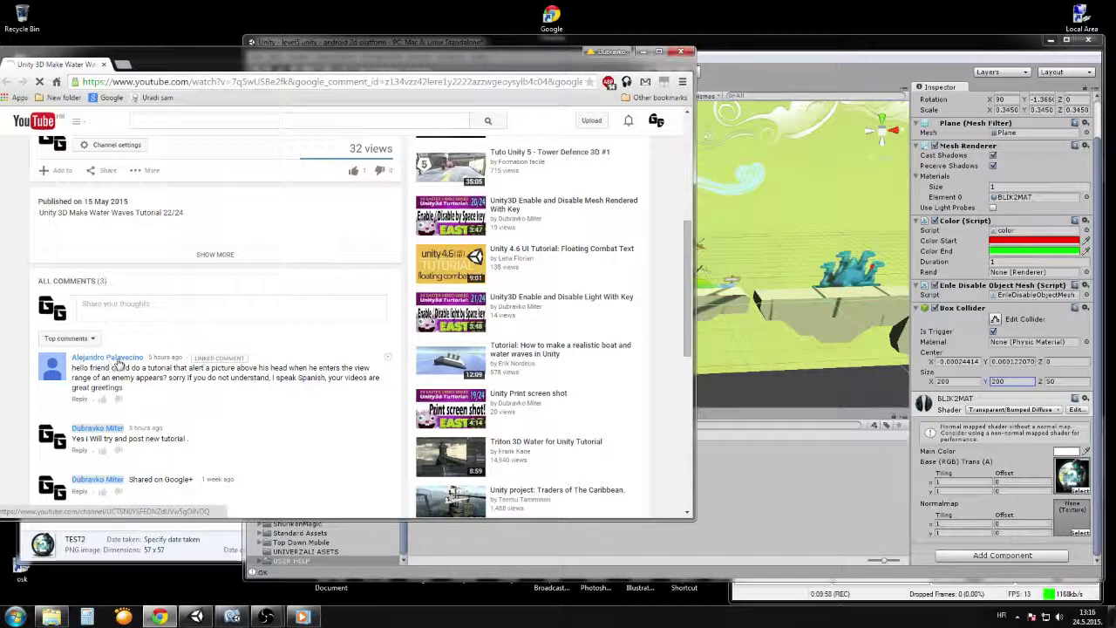
pyautogui.moveTo(114, 359)
pyautogui.scroll(6, 376, 421)
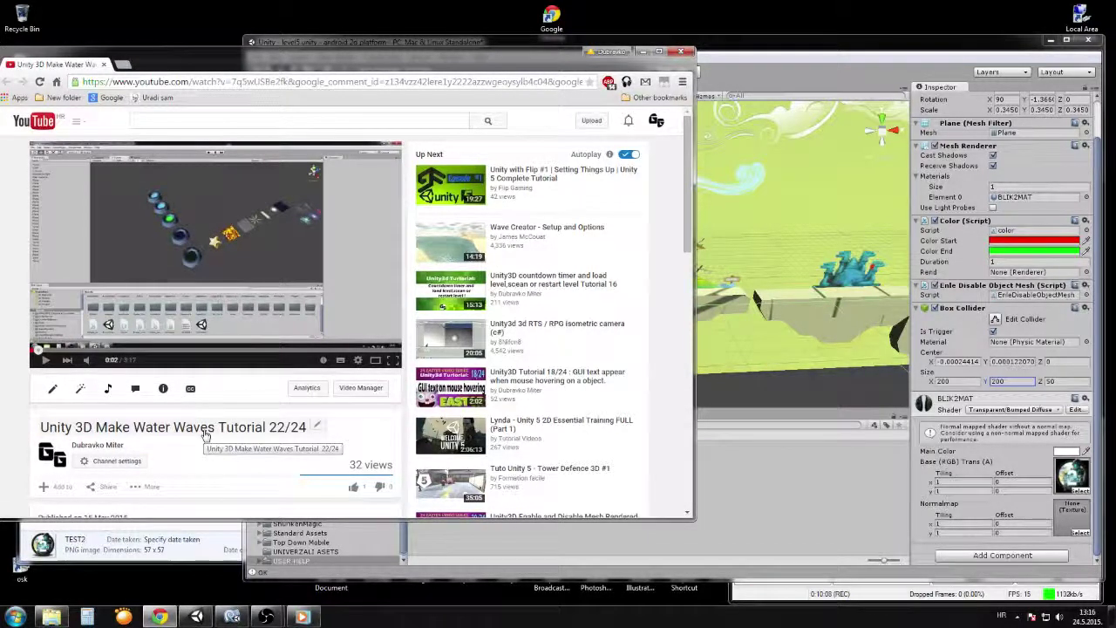
pyautogui.scroll(-3, 184, 417)
pyautogui.scroll(-1, 184, 417)
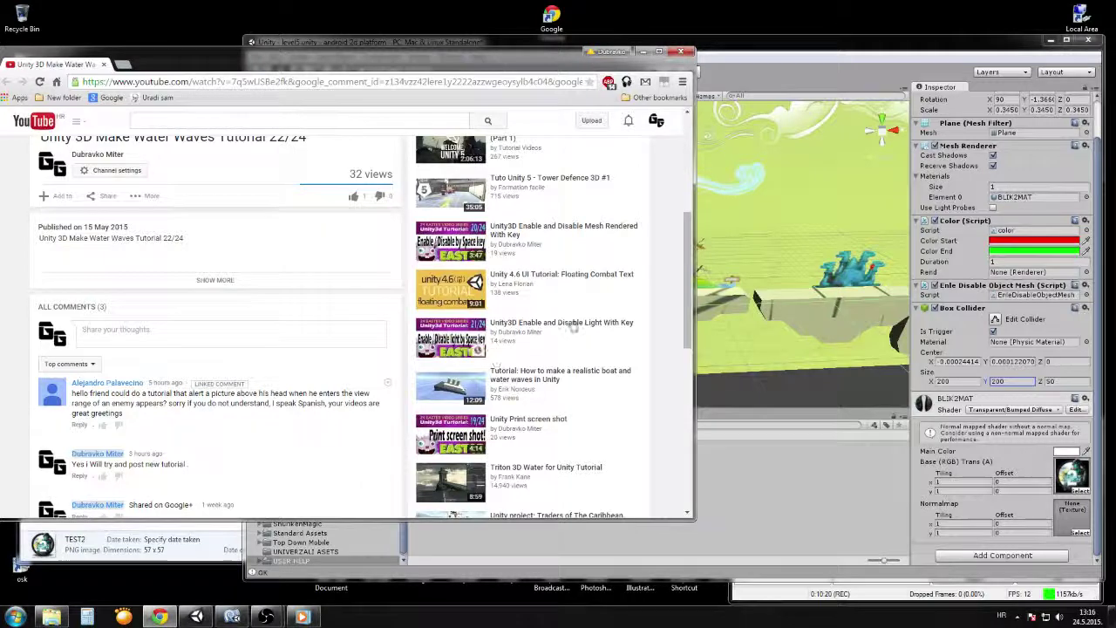
pyautogui.scroll(-5, 604, 346)
pyautogui.scroll(-4, 598, 353)
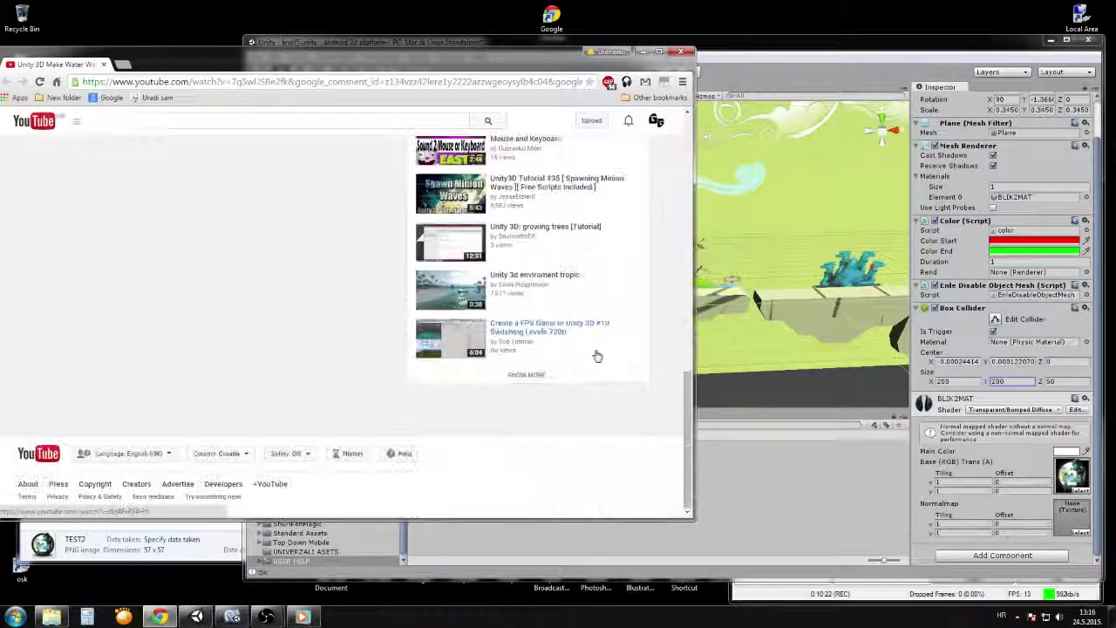
pyautogui.scroll(8, 598, 356)
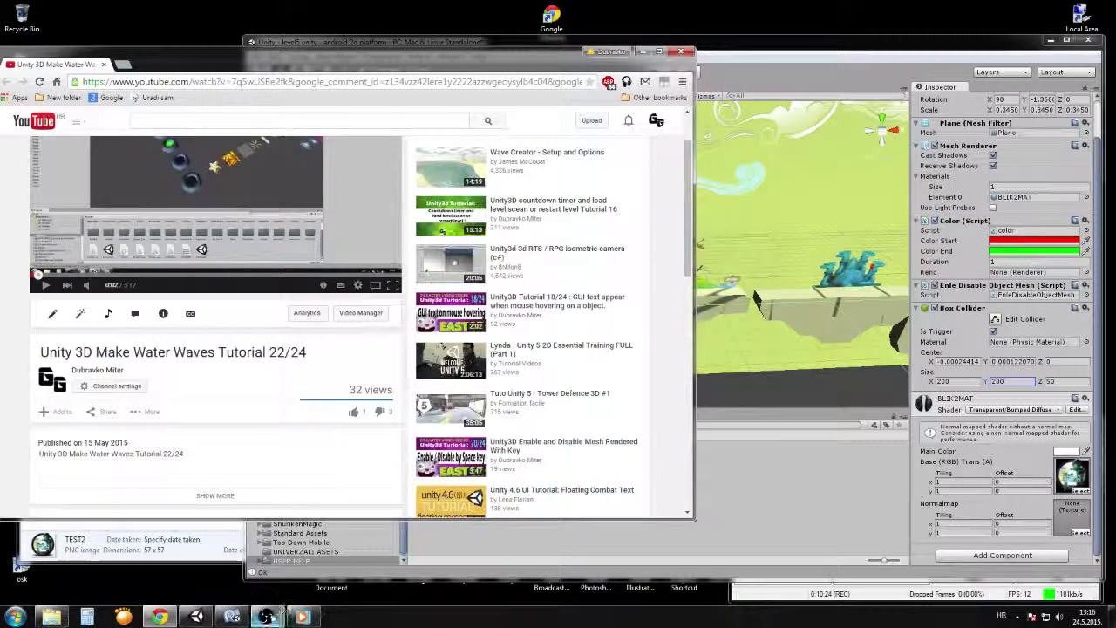
pyautogui.moveTo(268, 617)
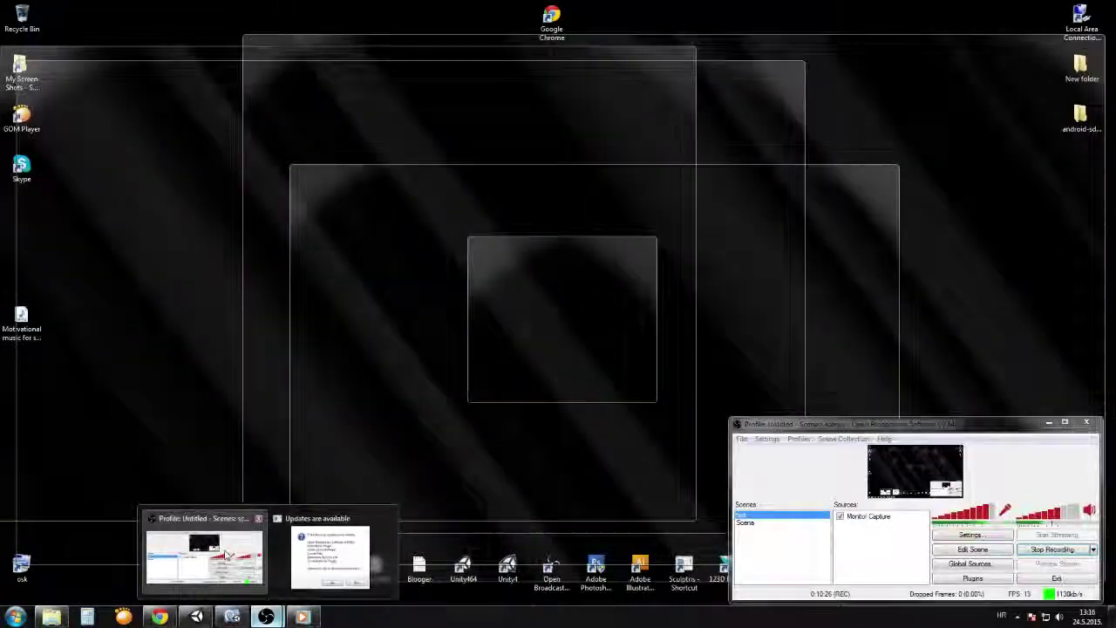